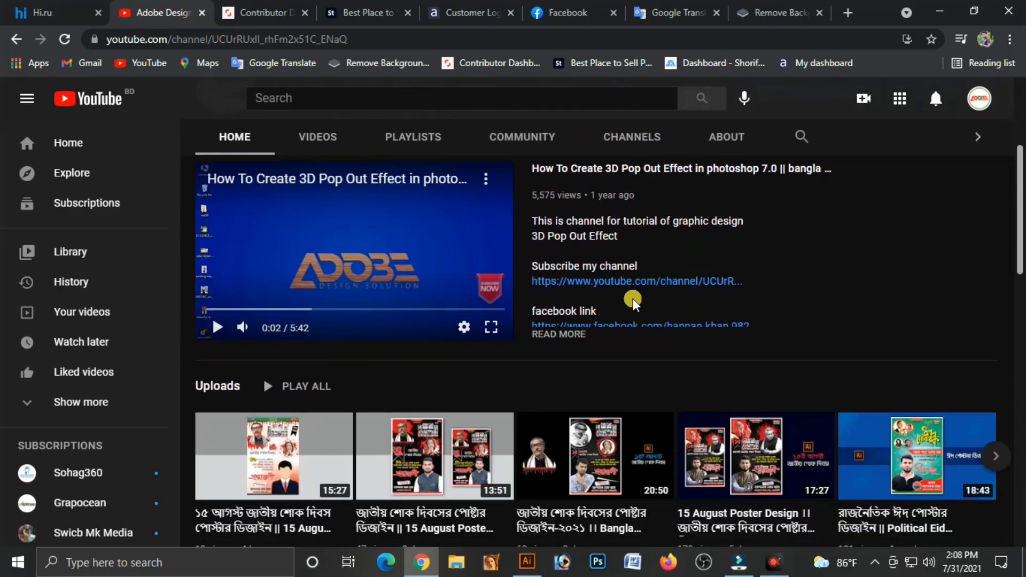
pyautogui.scroll(-1, 657, 294)
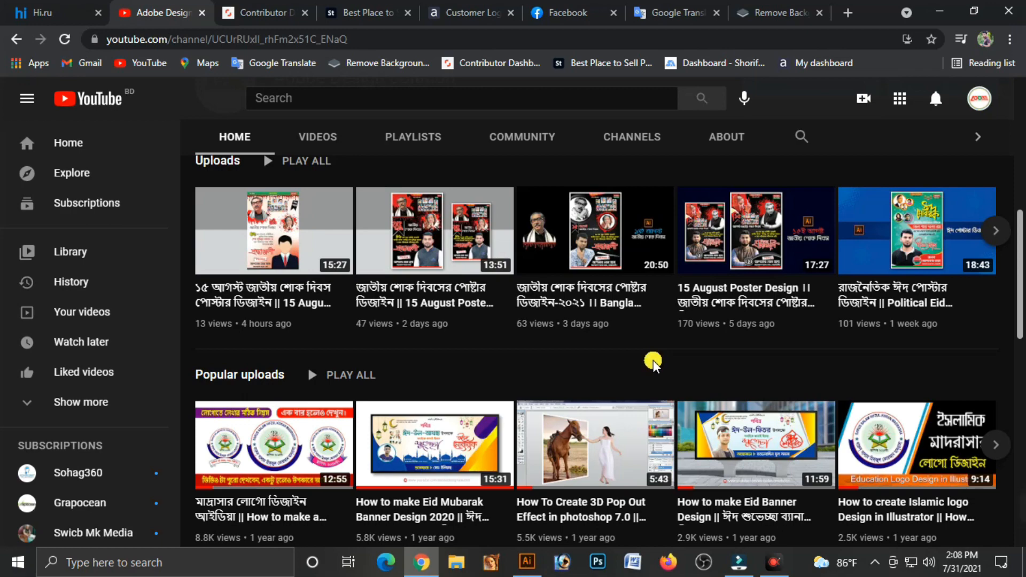
pyautogui.scroll(-3, 653, 362)
pyautogui.scroll(-1, 653, 362)
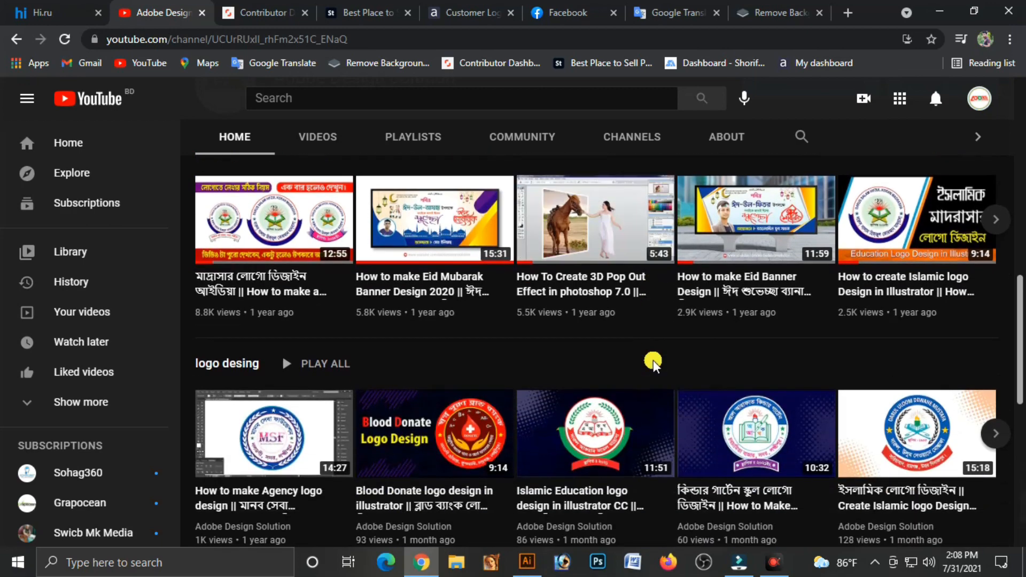
pyautogui.scroll(-3, 655, 362)
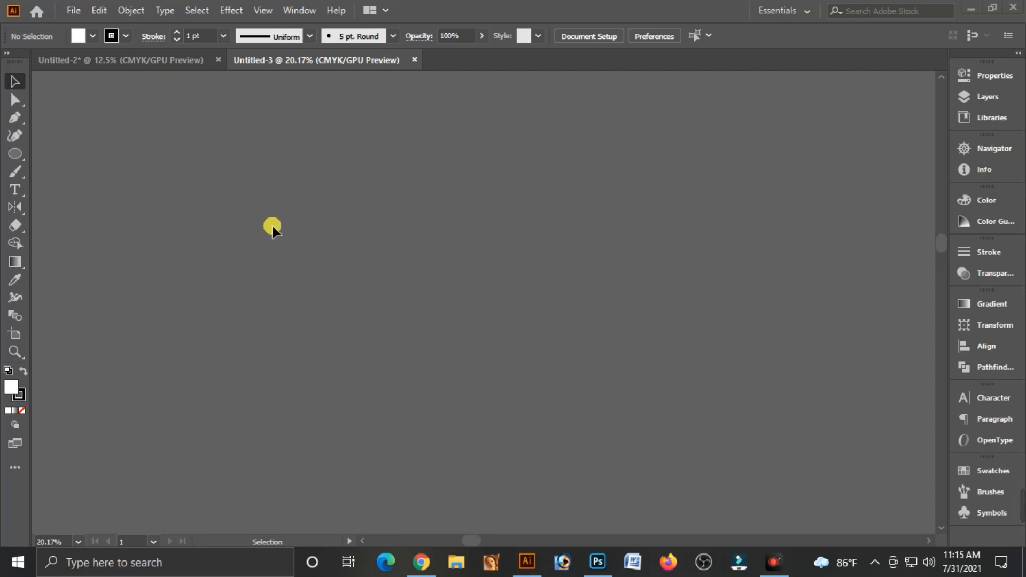
# Step: Create a new one-artboard landscape document of 500 x 300 px in CMYK colour mode
pyautogui.click(74, 12)
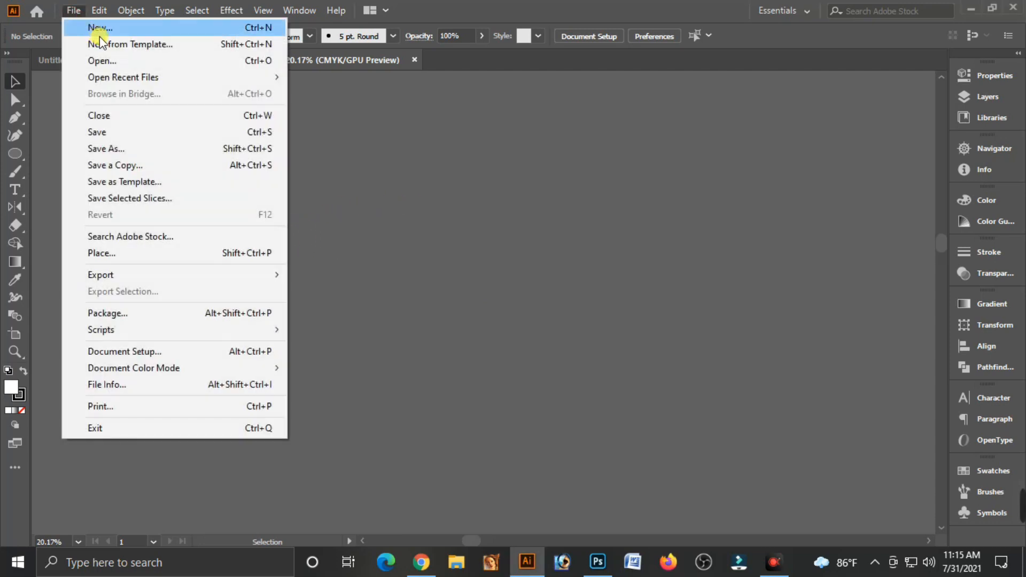
pyautogui.click(105, 29)
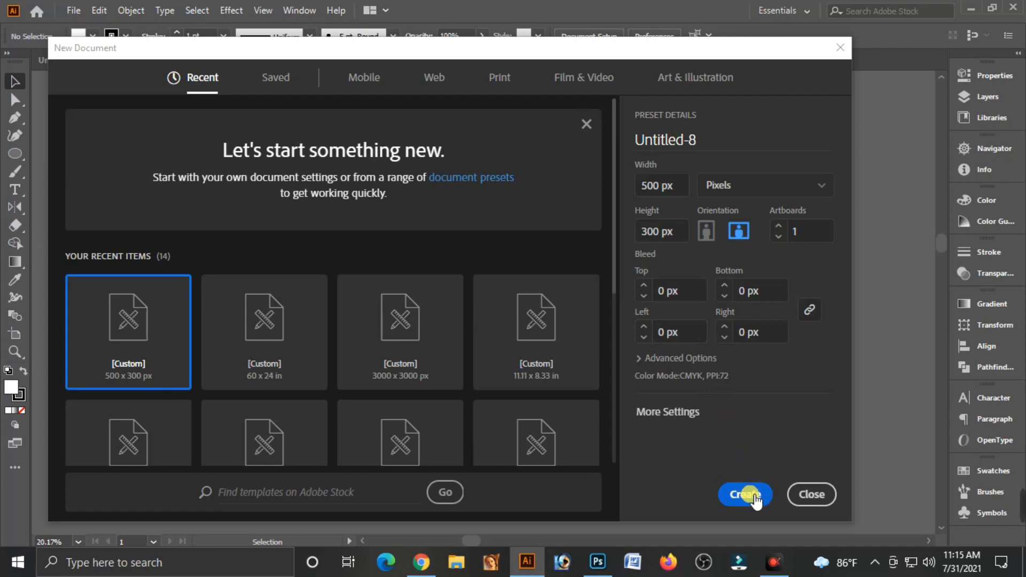
pyautogui.click(754, 501)
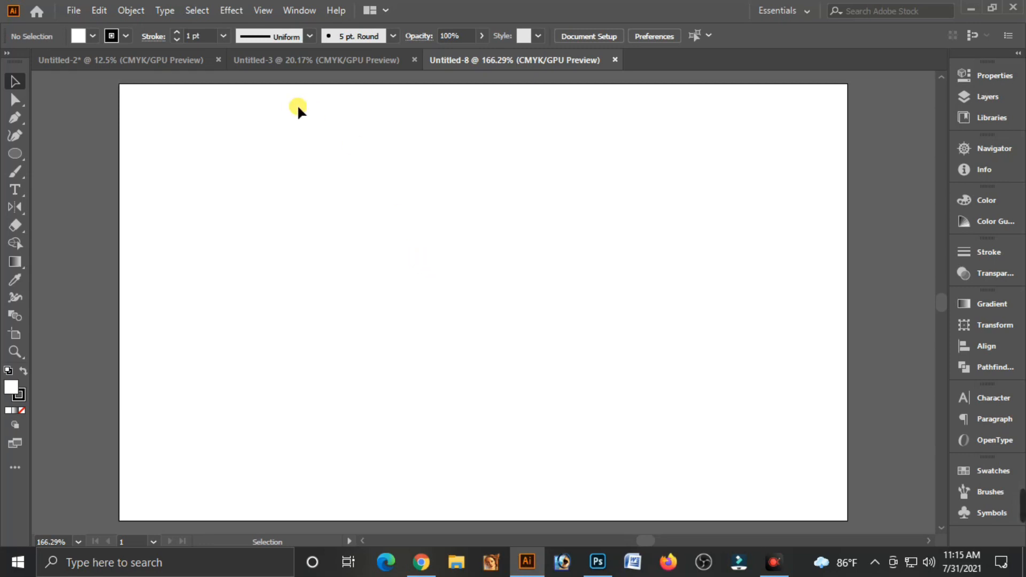
# Step: Hide the artboards and show the rulers with inches as their unit
pyautogui.click(263, 12)
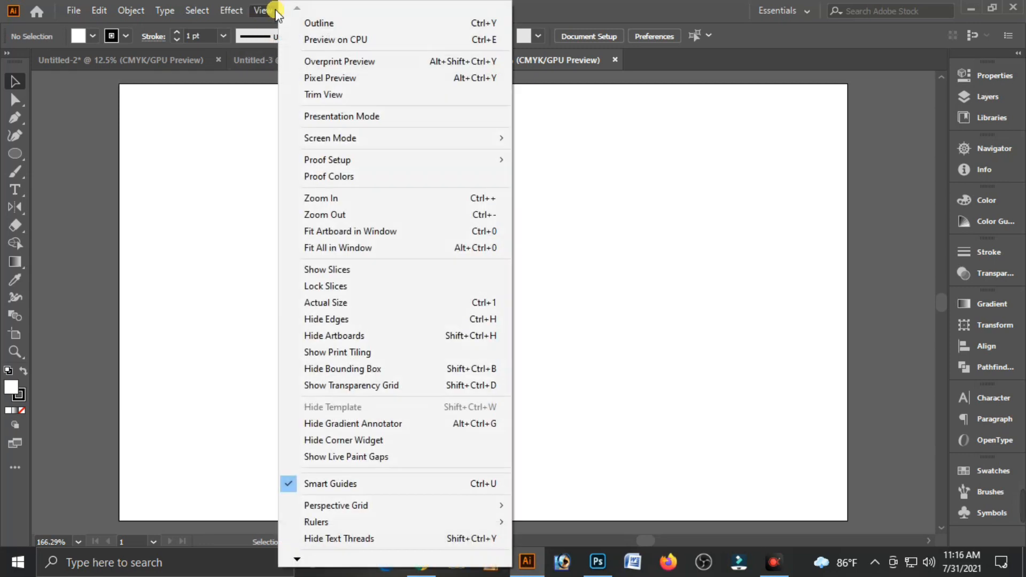
pyautogui.click(421, 336)
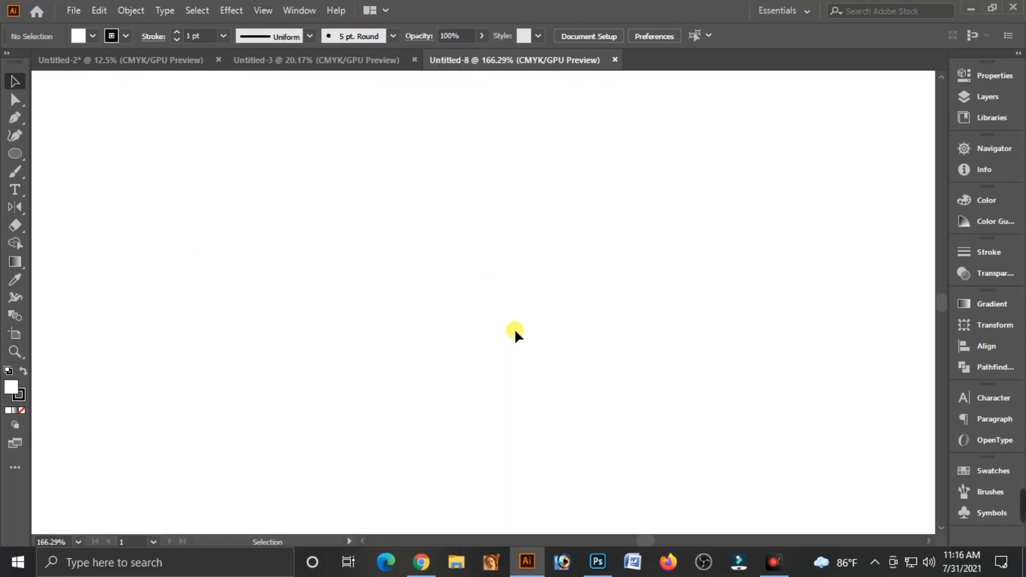
pyautogui.hotkey('ctrl', 'r')
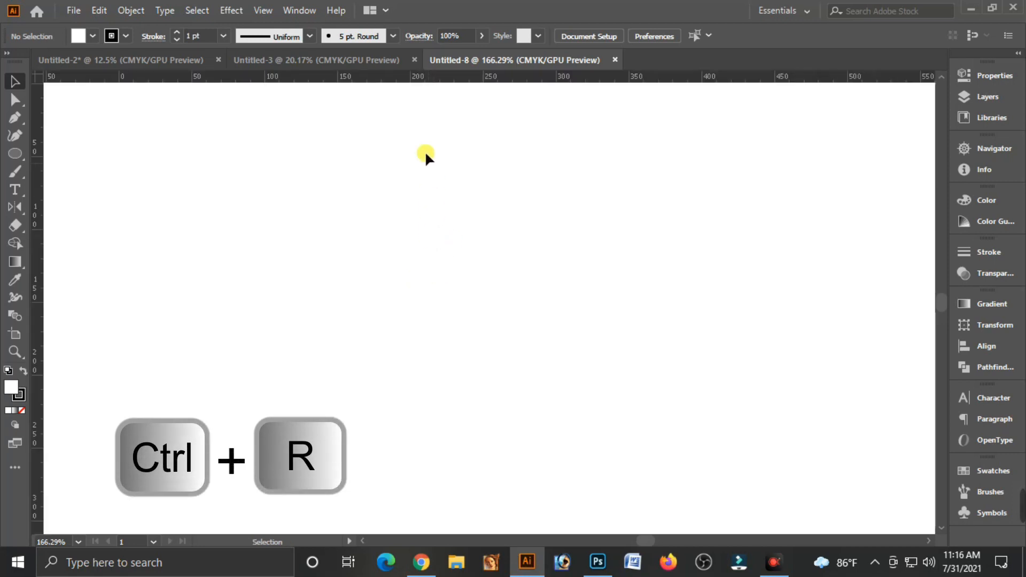
pyautogui.rightClick(396, 80)
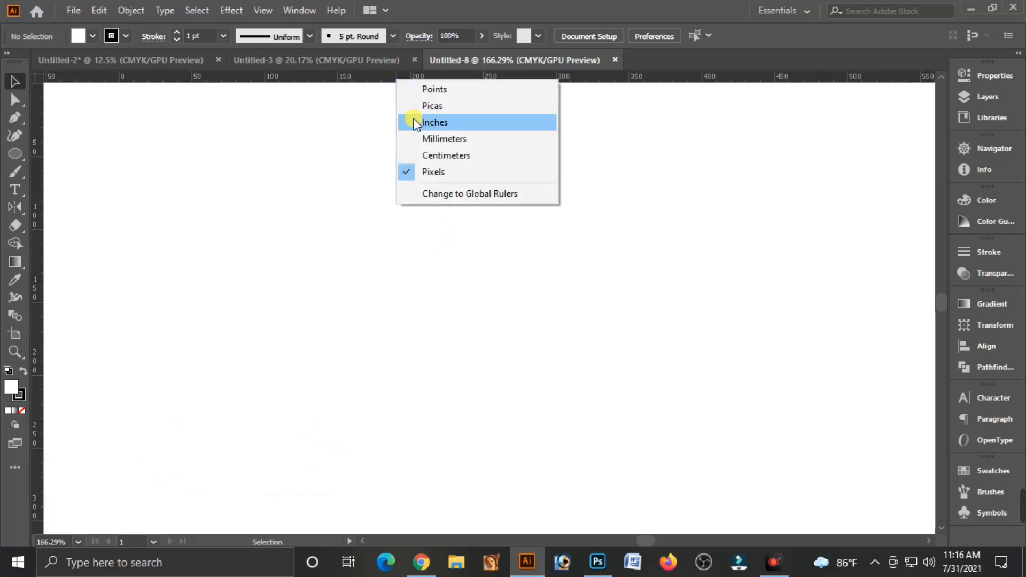
pyautogui.click(443, 124)
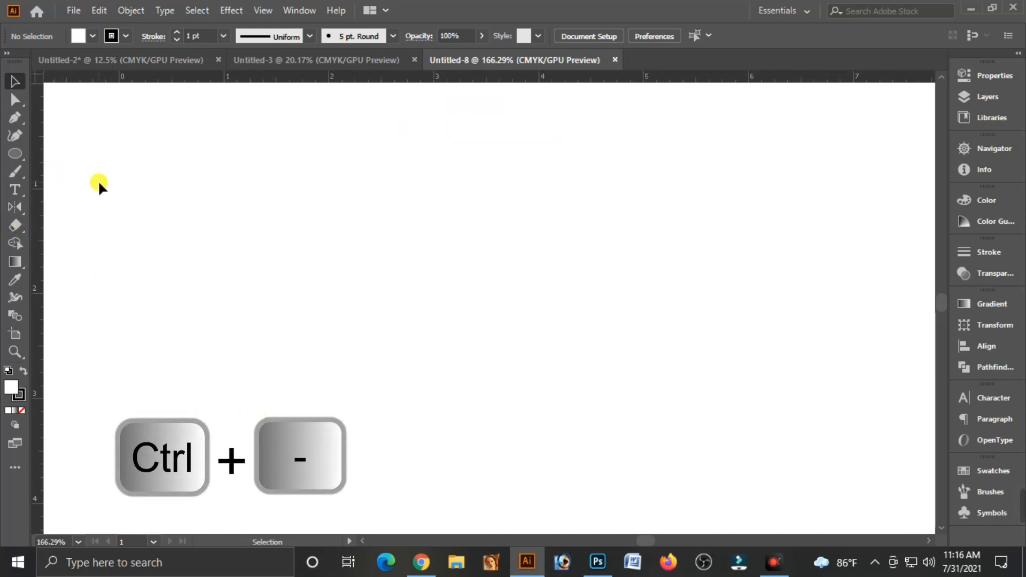
# Step: Create a rectangle 48 in wide and 24 in high on the canvas
pyautogui.hotkey('ctrl', '-')
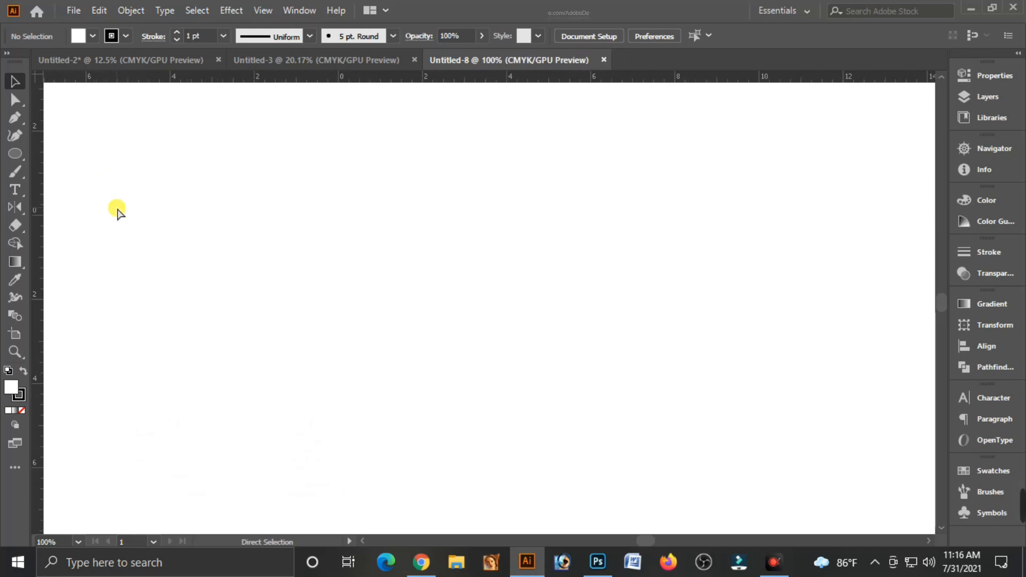
pyautogui.hotkey('ctrl', '-')
pyautogui.hotkey('ctrl', '-')
pyautogui.hotkey('ctrl', '-')
pyautogui.hotkey('ctrl', '-')
pyautogui.hotkey('ctrl', '-')
pyautogui.hotkey('ctrl', '-')
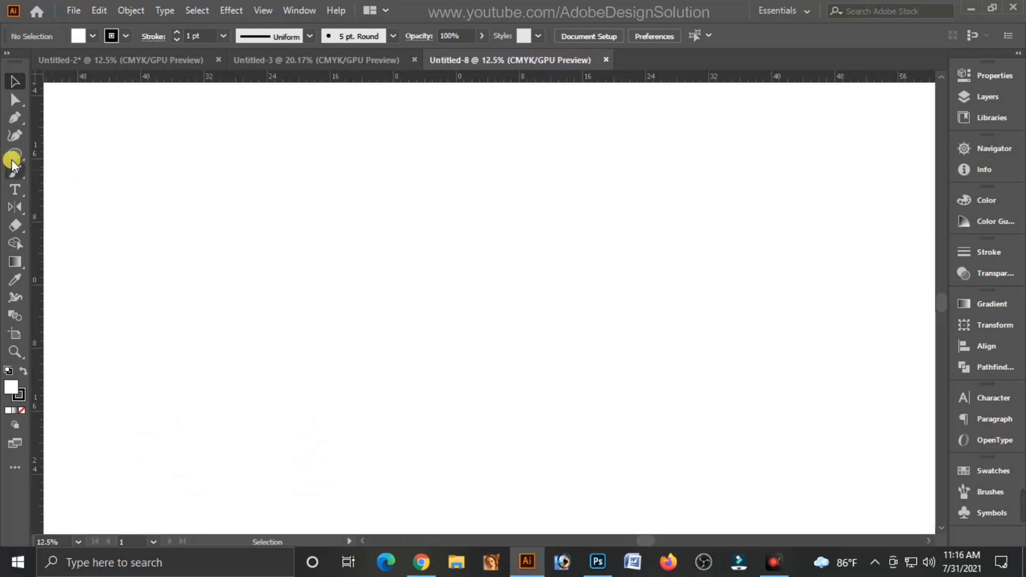
pyautogui.click(12, 154)
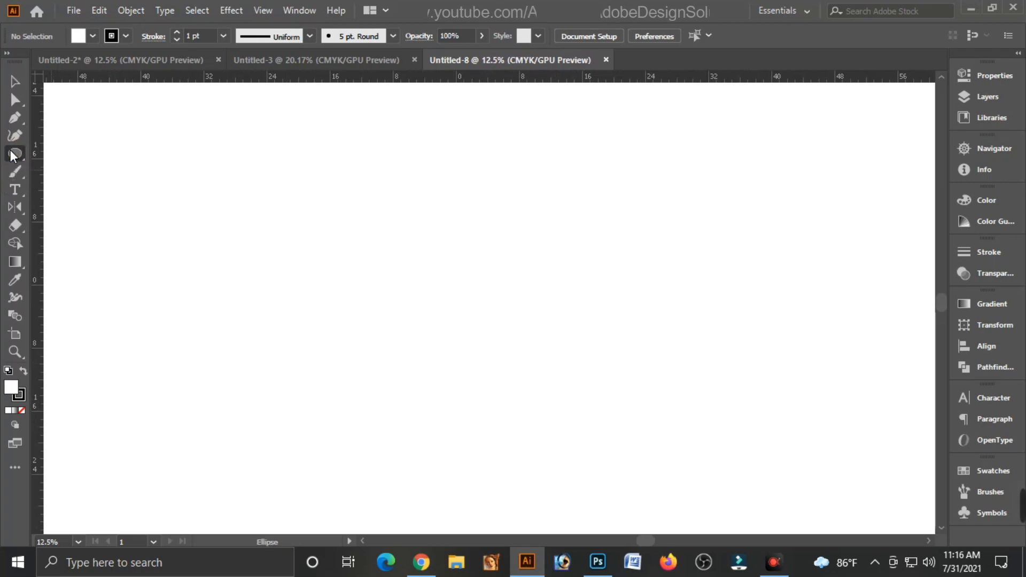
pyautogui.moveTo(11, 154); pyautogui.dragTo(99, 158)
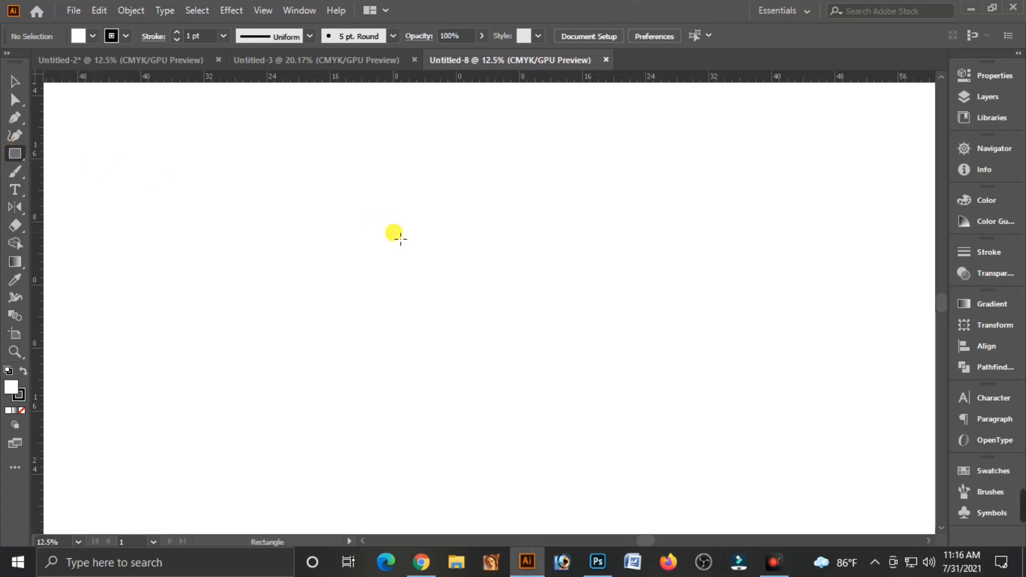
pyautogui.click(400, 238)
pyautogui.write('48')
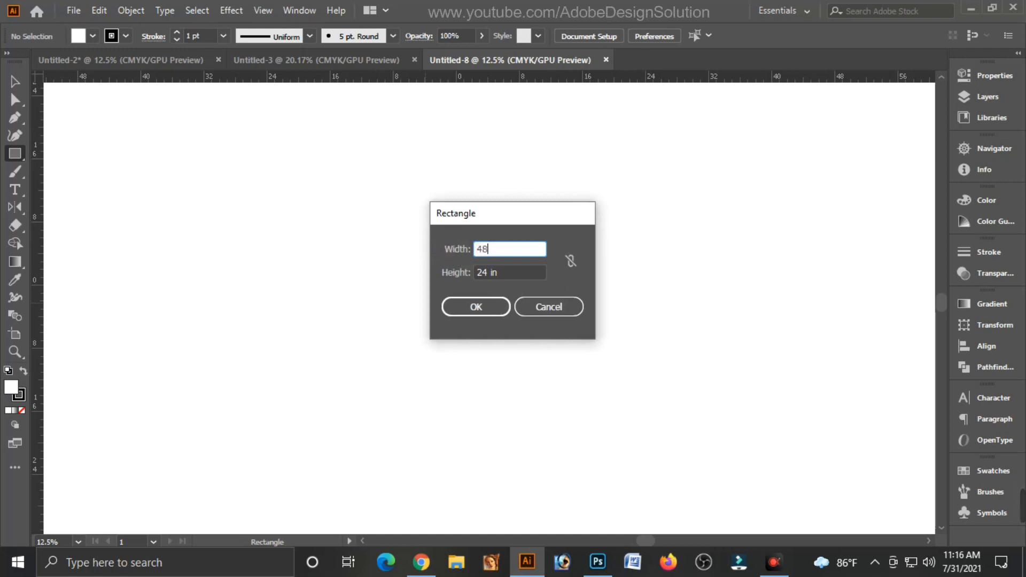
pyautogui.press('Tab')
pyautogui.press('Tab')
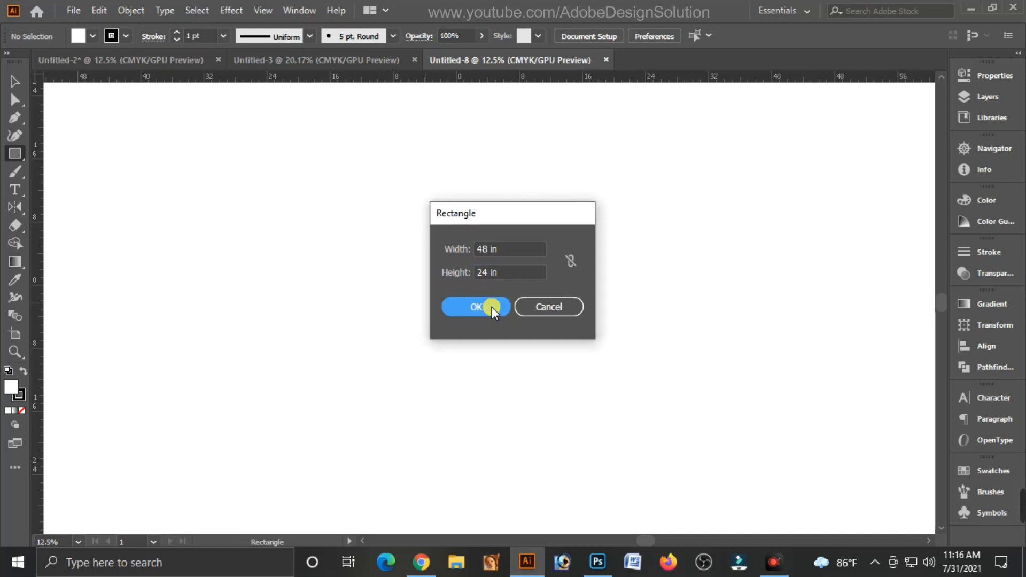
pyautogui.click(488, 308)
# Step: Move the rectangle up and leftward to the middle of the visible canvas
pyautogui.click(15, 81)
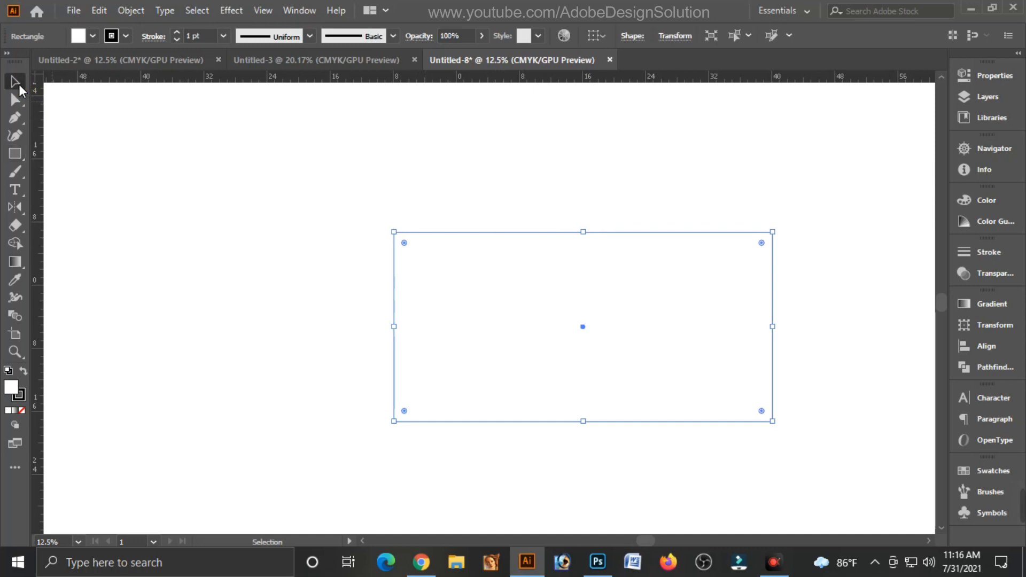
pyautogui.moveTo(557, 315); pyautogui.dragTo(481, 293)
pyautogui.click(259, 236)
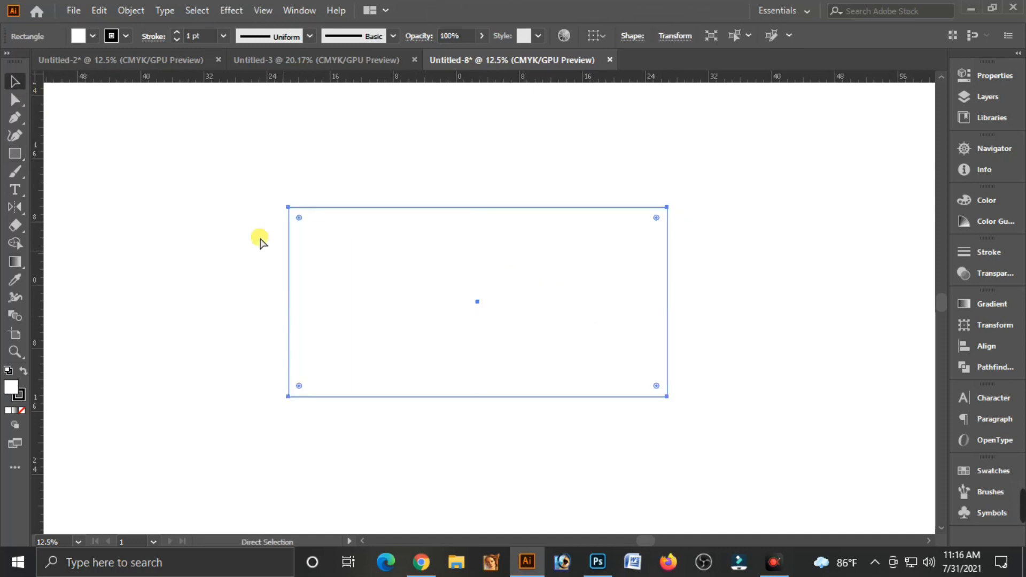
# Step: Remove the stroke from the 48 x 24 in rectangle
pyautogui.press('z')
pyautogui.moveTo(225, 186); pyautogui.dragTo(477, 327)
pyautogui.press('space')
pyautogui.moveTo(653, 363); pyautogui.dragTo(546, 321)
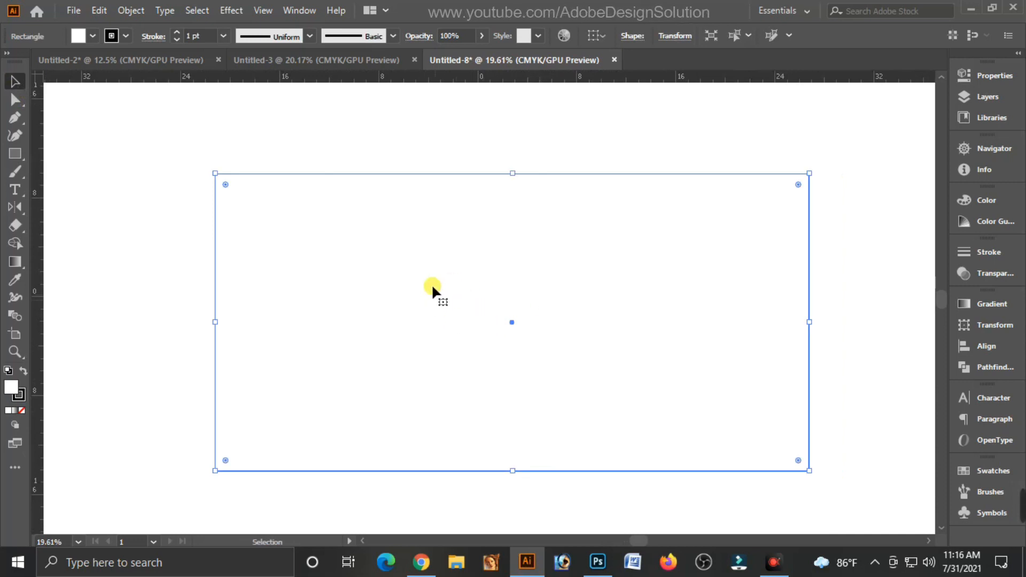
pyautogui.click(375, 148)
pyautogui.click(354, 222)
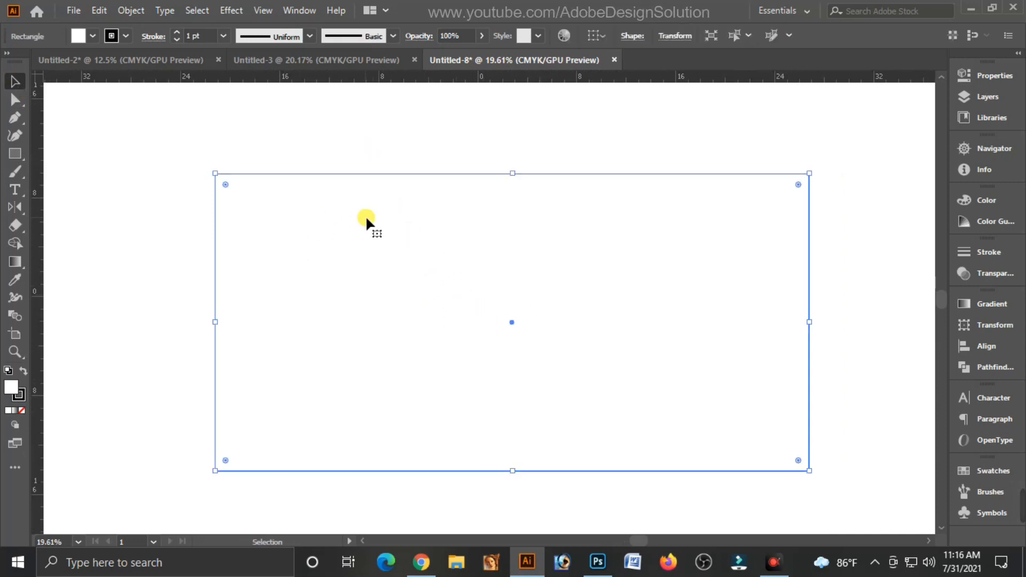
pyautogui.scroll(-1, 368, 224)
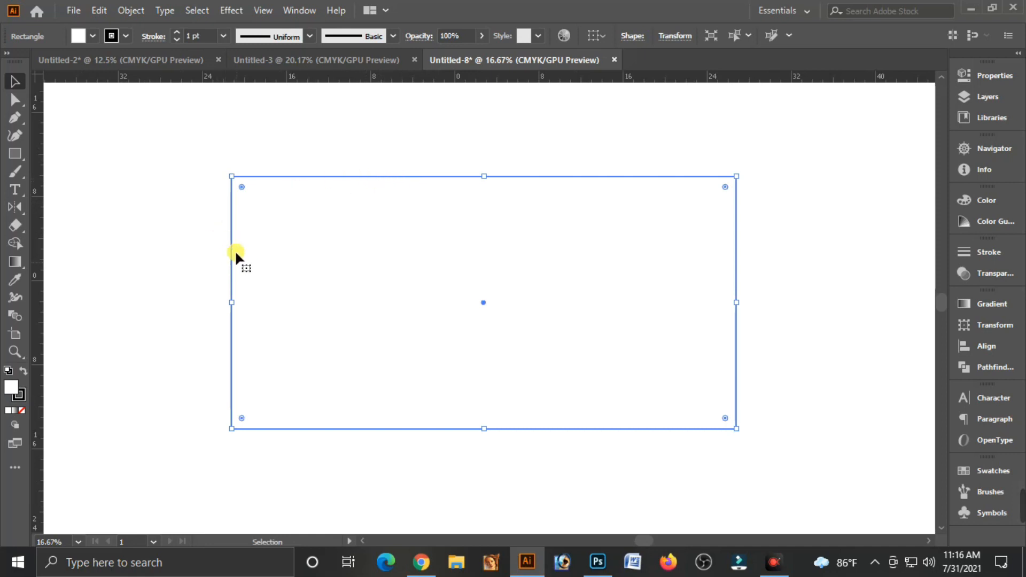
pyautogui.click(21, 396)
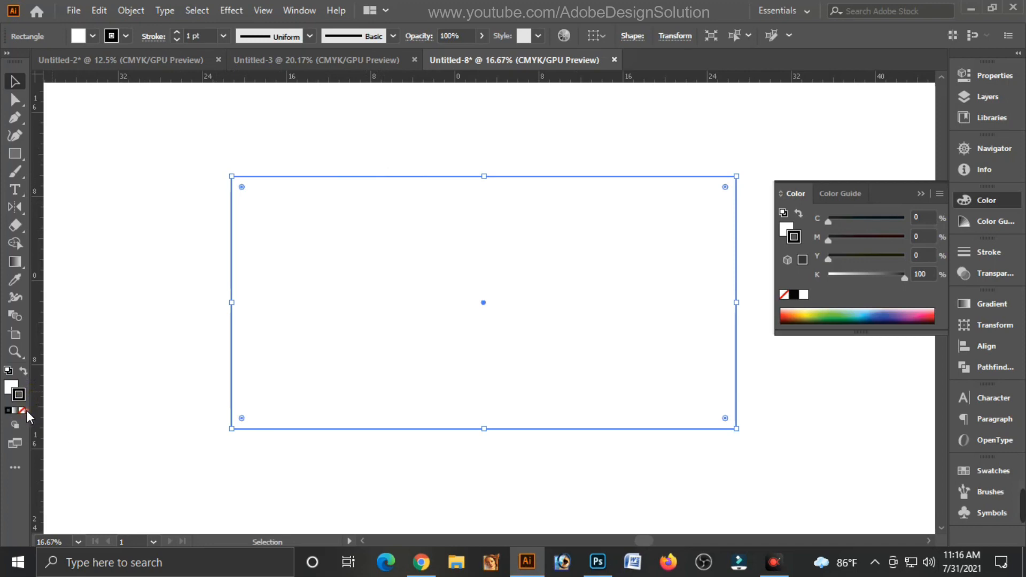
pyautogui.click(22, 411)
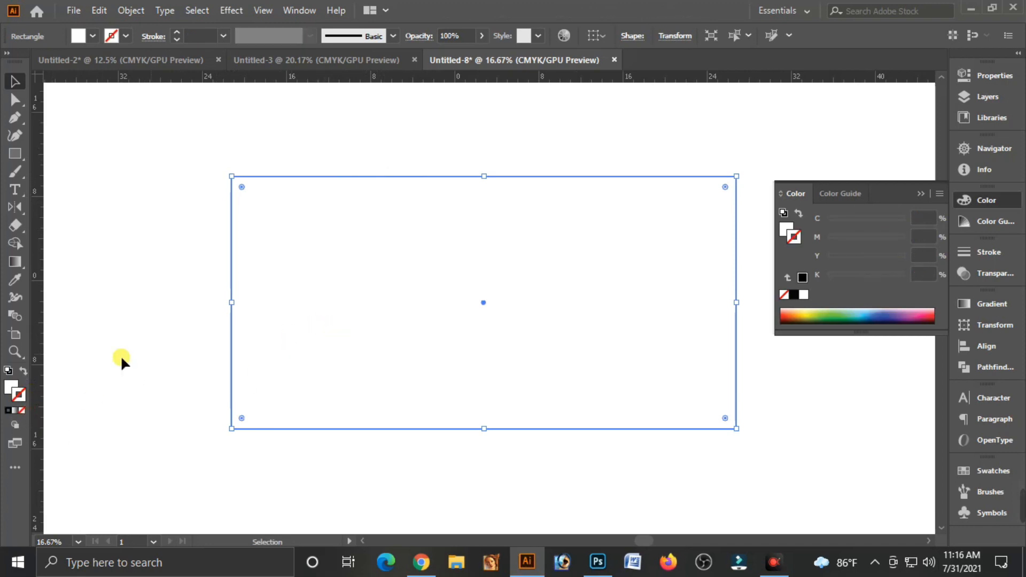
# Step: Fill the rectangle with a white-to-black linear gradient at a 90° angle
pyautogui.click(10, 384)
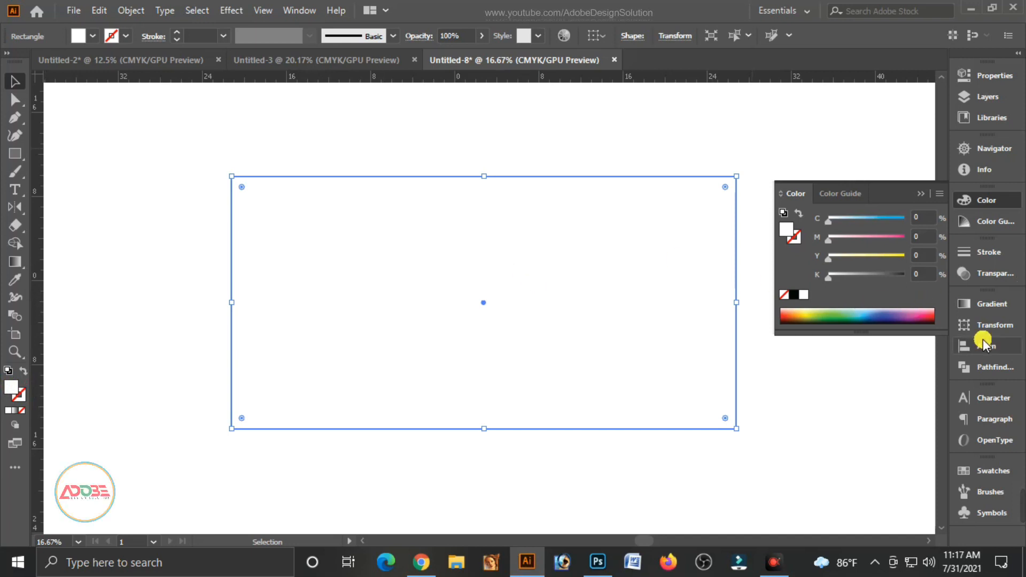
pyautogui.click(991, 305)
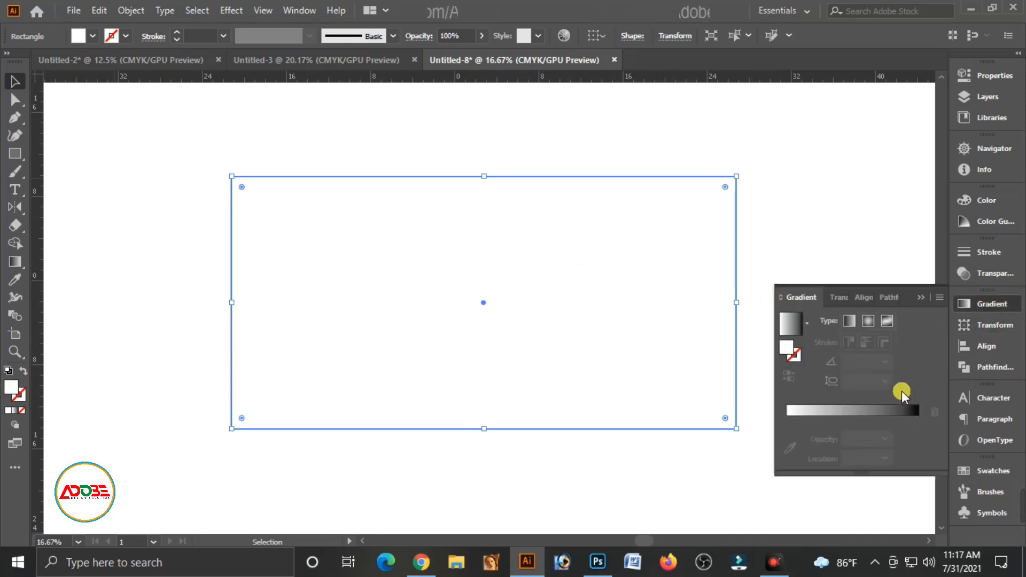
pyautogui.click(880, 419)
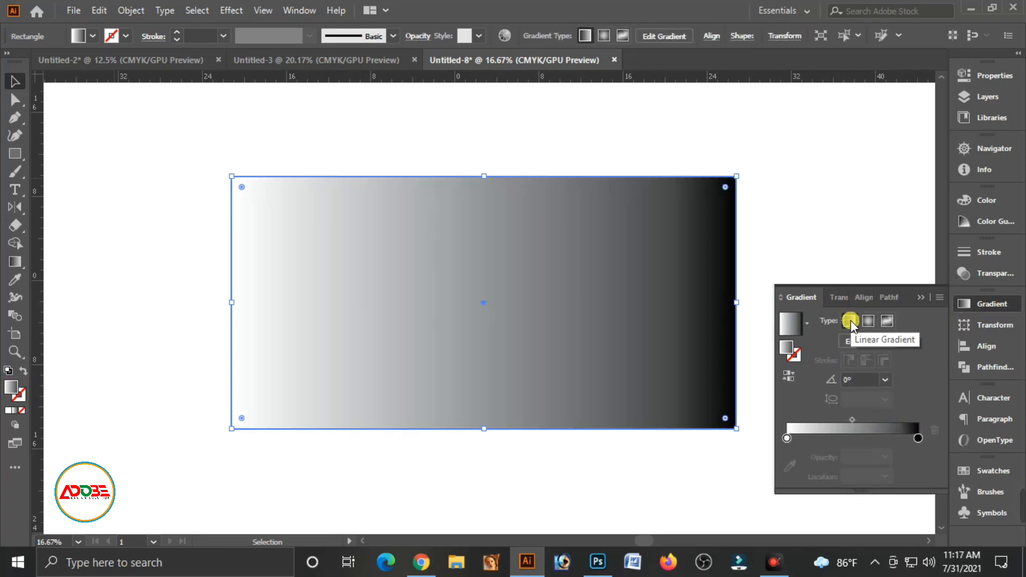
pyautogui.click(860, 380)
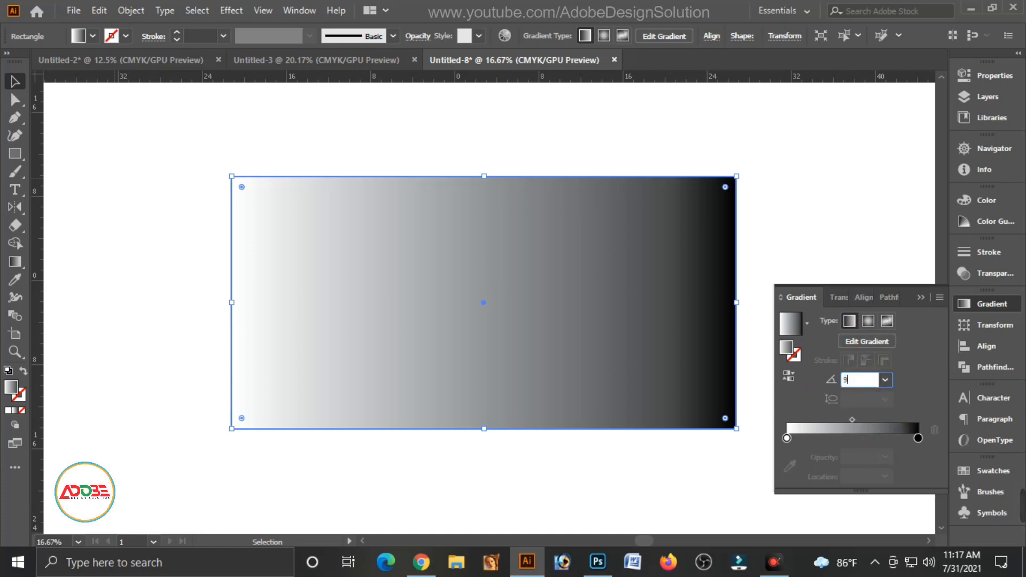
pyautogui.write('90')
pyautogui.press('Return')
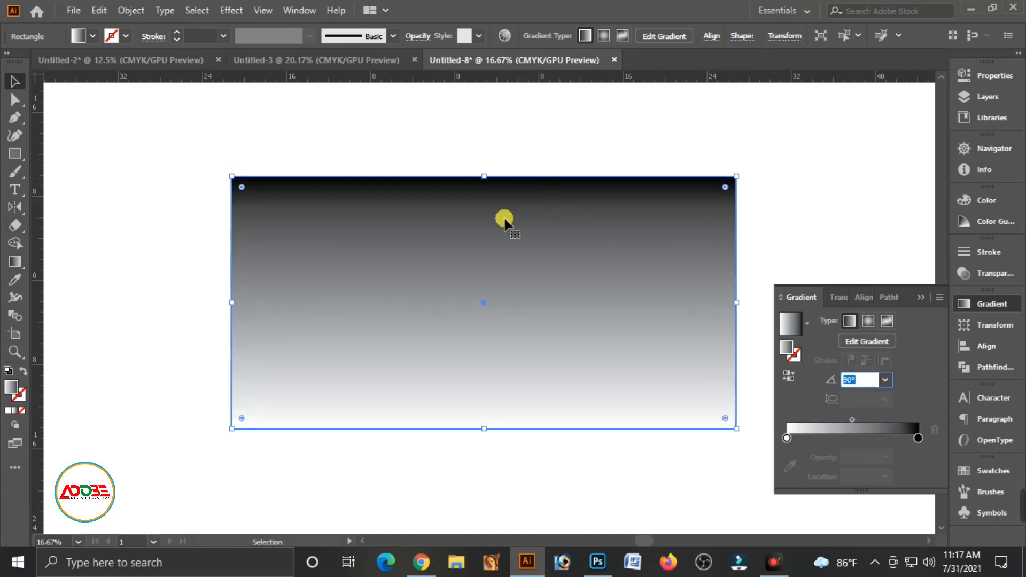
# Step: Switch the gradient's black end stop to CMYK and set C, M, Y and K to 100% each
pyautogui.doubleClick(918, 437)
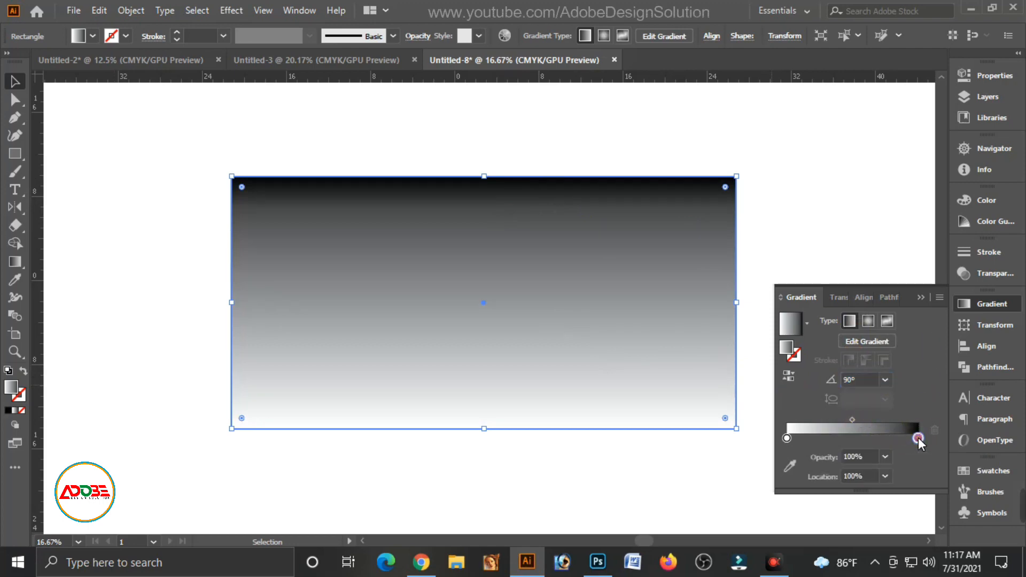
pyautogui.click(915, 258)
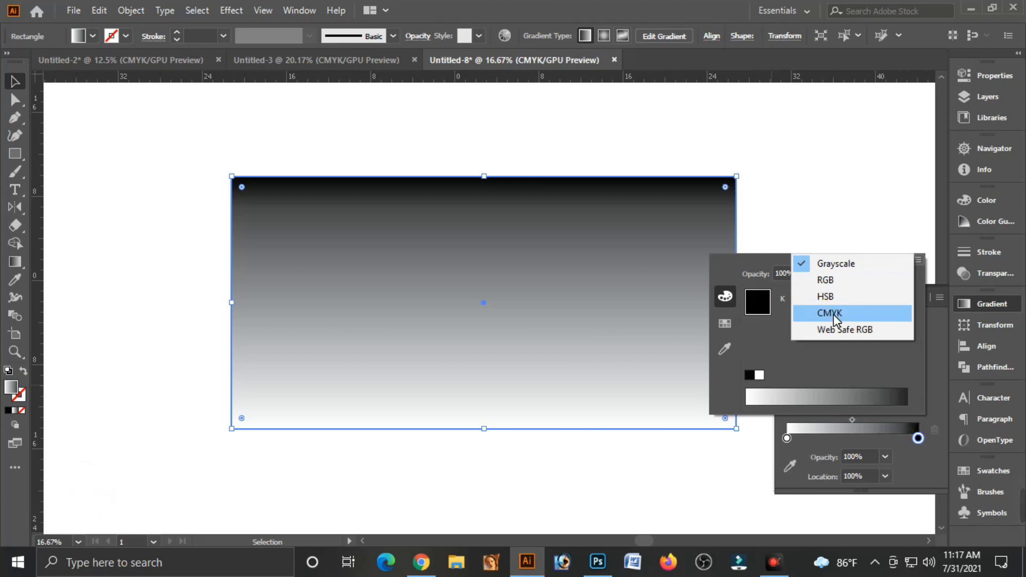
pyautogui.click(832, 314)
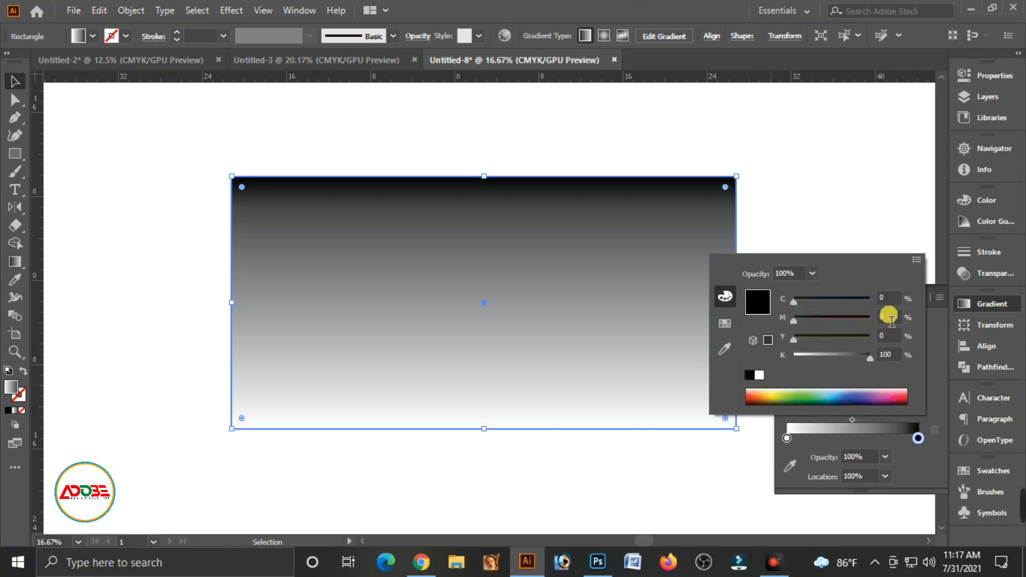
pyautogui.write('100')
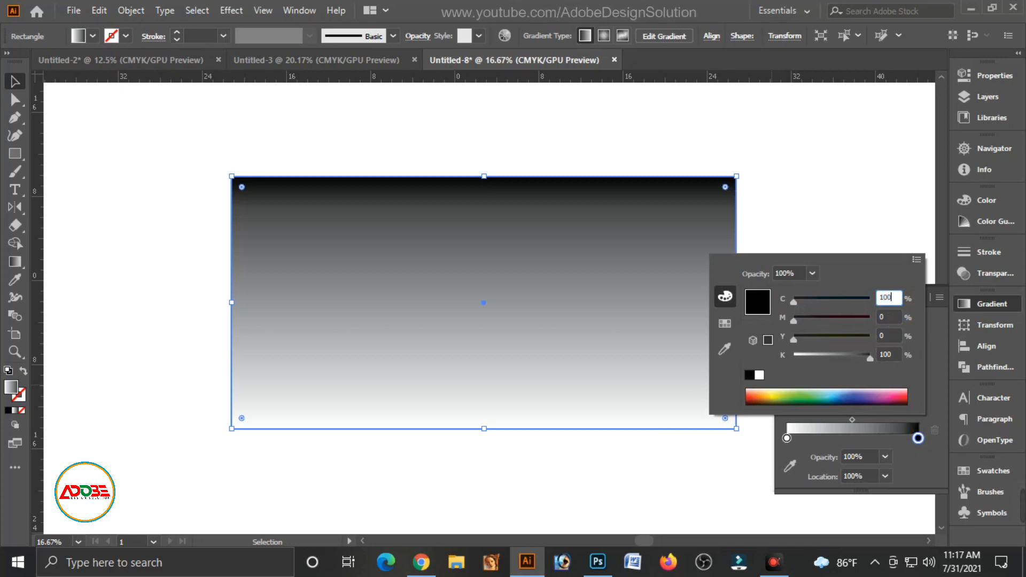
pyautogui.press('Tab')
pyautogui.write('100')
pyautogui.press('Tab')
pyautogui.write('100')
pyautogui.press('Tab')
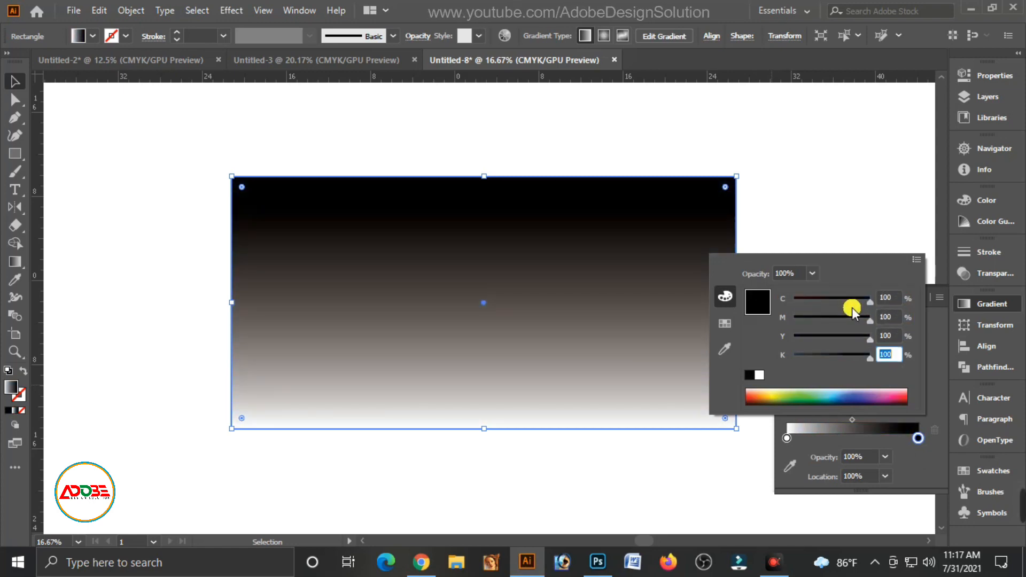
# Step: Switch the gradient's white end stop to CMYK and set M and Y to 100% each for red
pyautogui.doubleClick(788, 438)
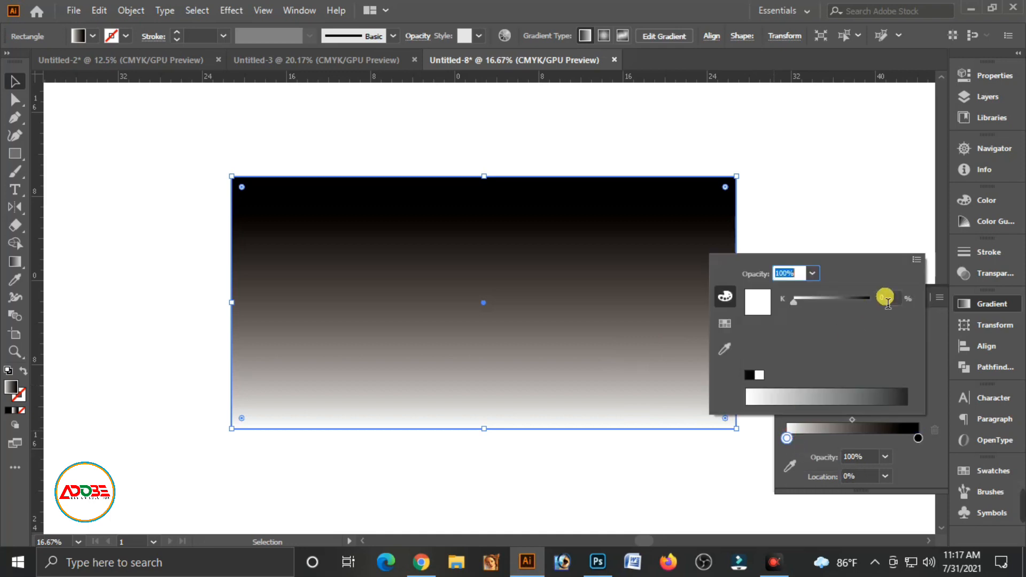
pyautogui.click(916, 259)
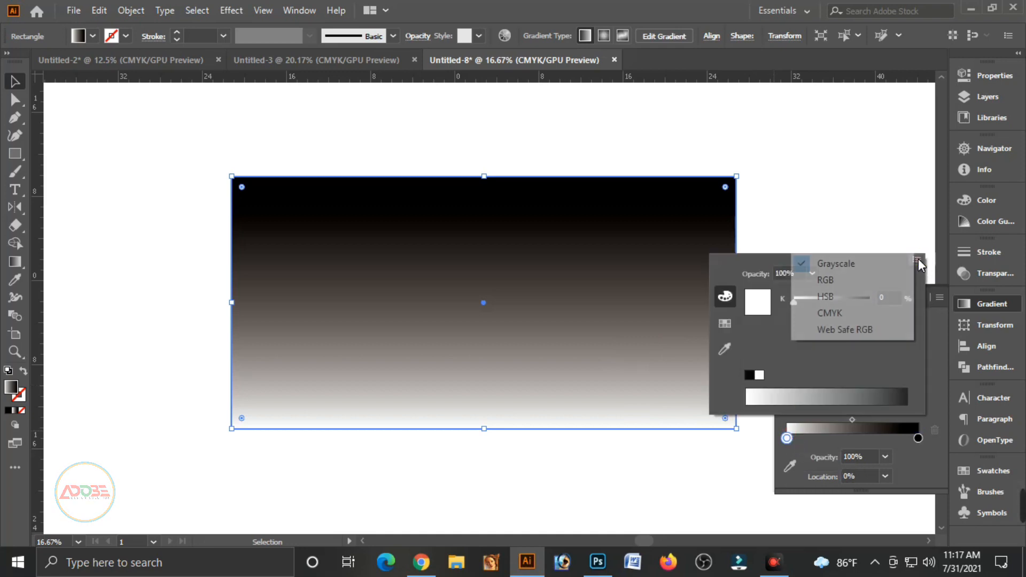
pyautogui.click(836, 314)
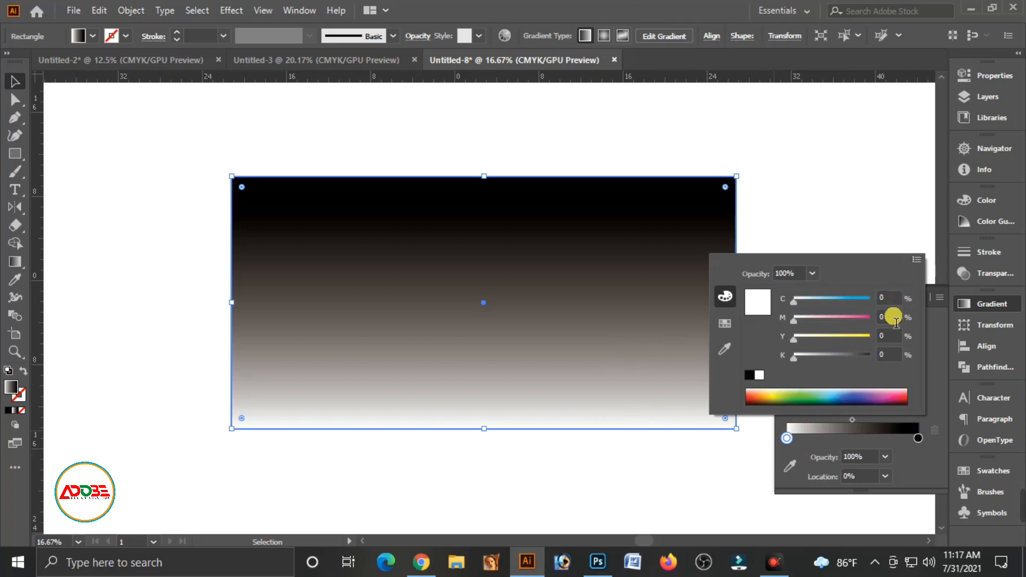
pyautogui.moveTo(866, 319); pyautogui.dragTo(989, 313)
pyautogui.moveTo(862, 337); pyautogui.dragTo(914, 335)
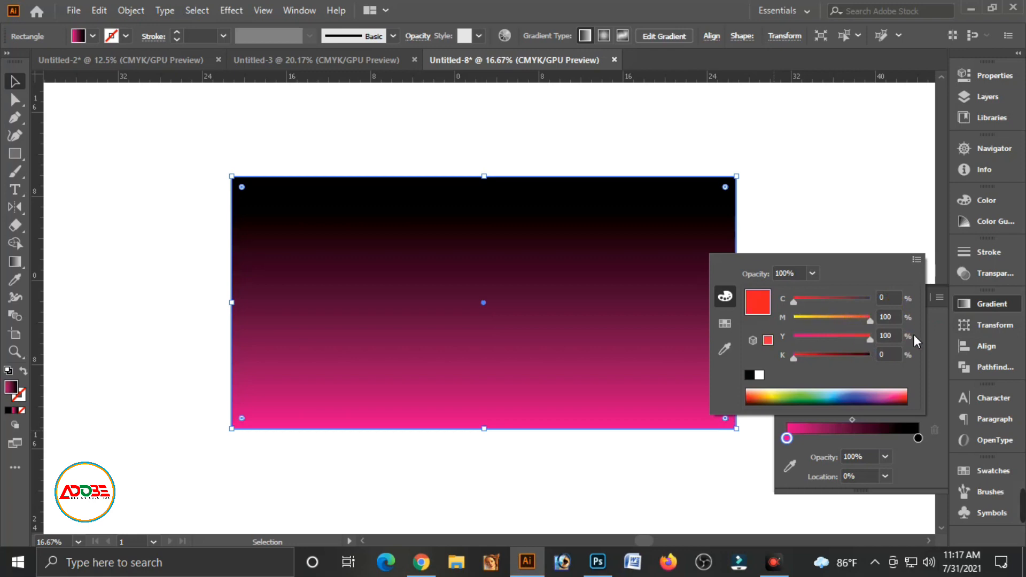
# Step: Move the rectangle's red gradient stop to about 20.67% and the black stop to about 79.89%
pyautogui.click(785, 437)
pyautogui.moveTo(787, 437); pyautogui.dragTo(814, 437)
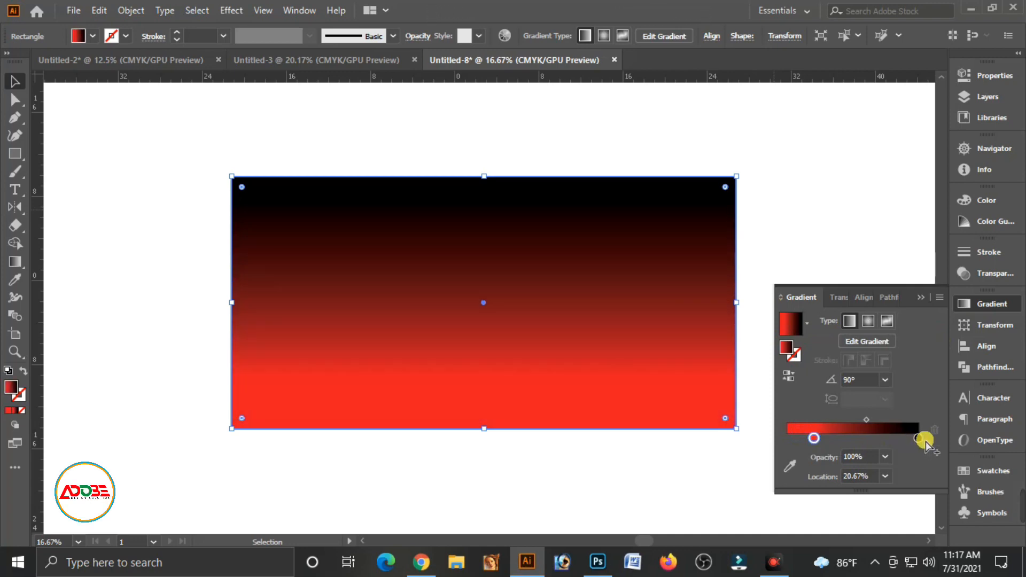
pyautogui.moveTo(919, 438); pyautogui.dragTo(849, 419)
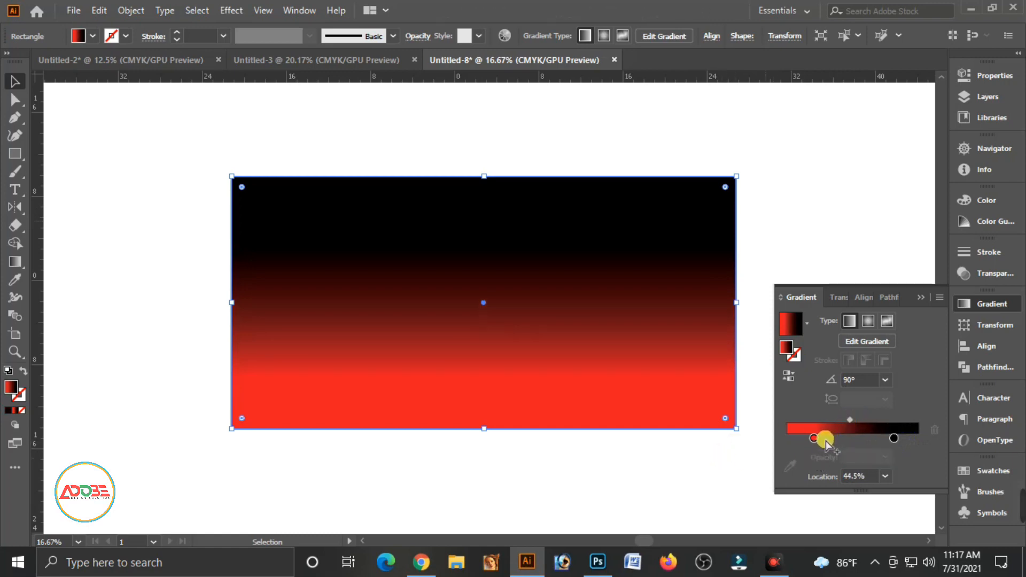
pyautogui.moveTo(895, 439); pyautogui.dragTo(890, 436)
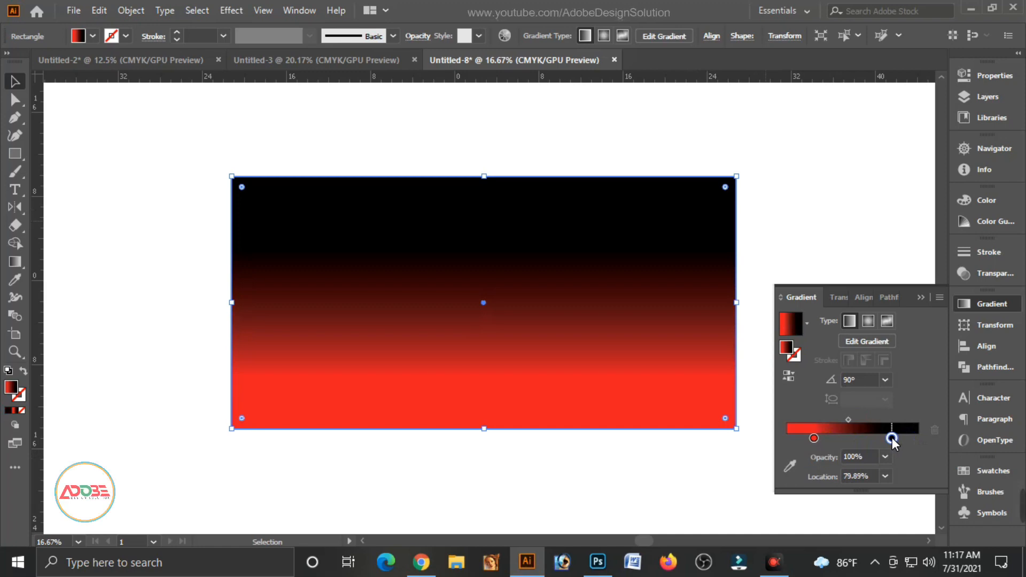
pyautogui.click(635, 432)
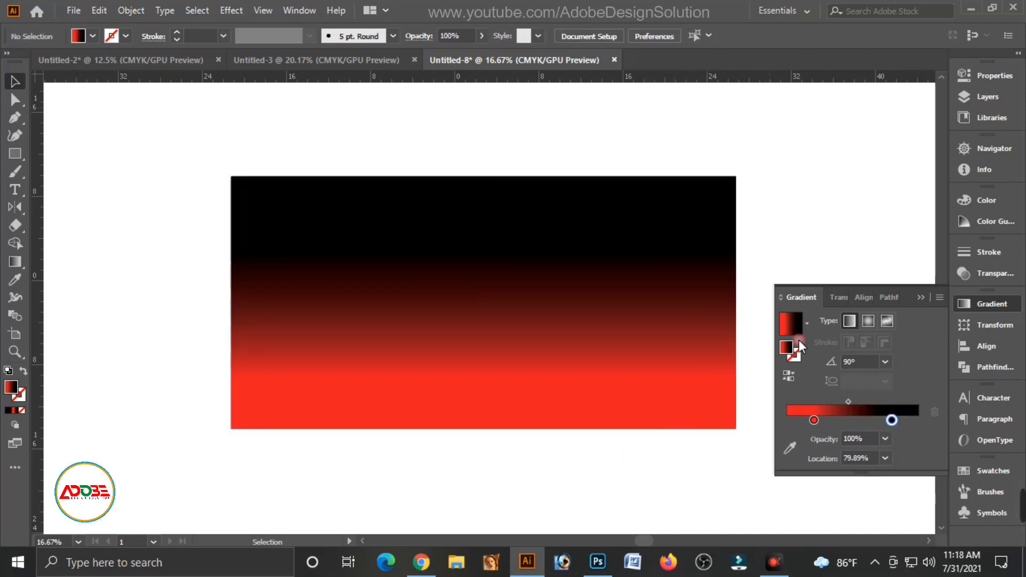
pyautogui.click(923, 299)
pyautogui.click(499, 351)
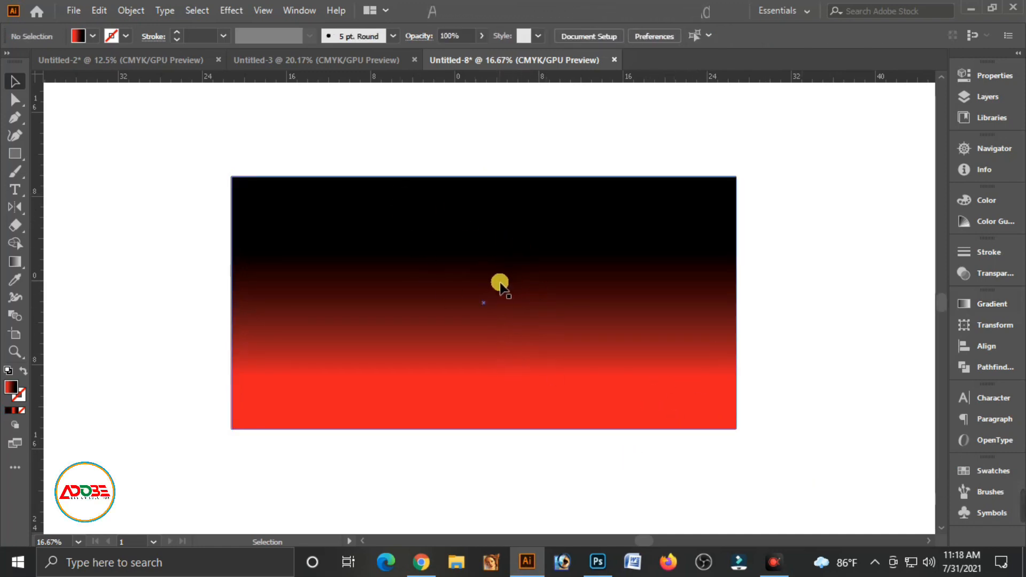
pyautogui.click(491, 323)
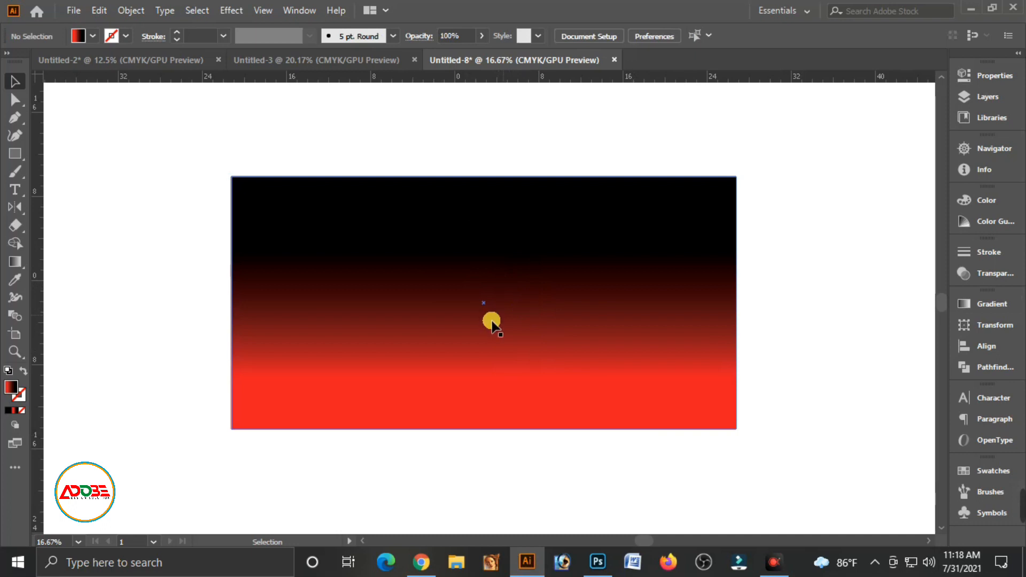
# Step: Draw a large circle with the Ellipse tool, taller than the rectangle and overlapping its left half
pyautogui.click(15, 155)
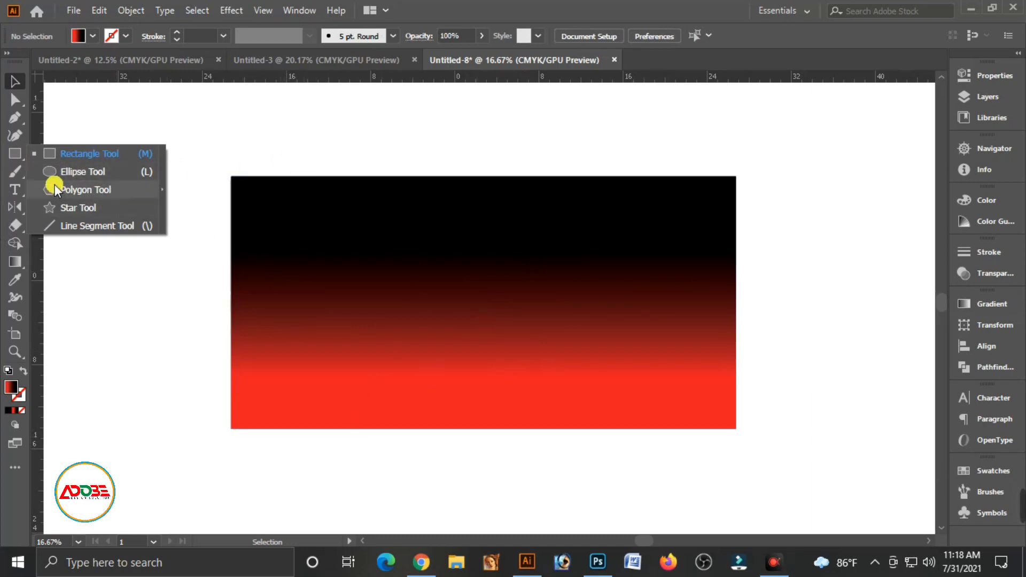
pyautogui.click(66, 172)
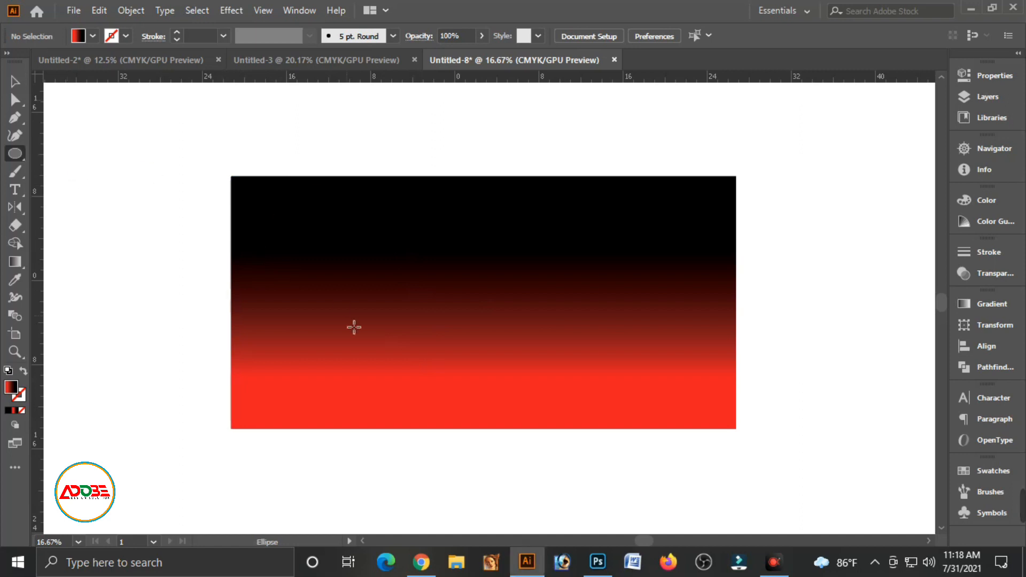
pyautogui.moveTo(298, 292); pyautogui.dragTo(484, 478)
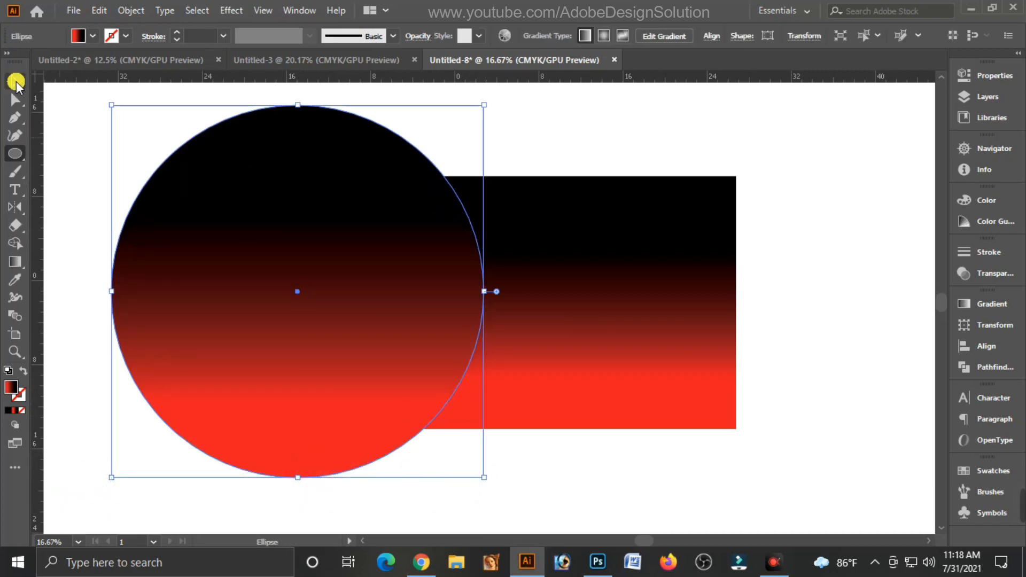
pyautogui.click(15, 81)
# Step: Move the circle leftward so its centre sits near the middle of the rectangle's left edge
pyautogui.moveTo(366, 342); pyautogui.dragTo(348, 342)
pyautogui.click(524, 373)
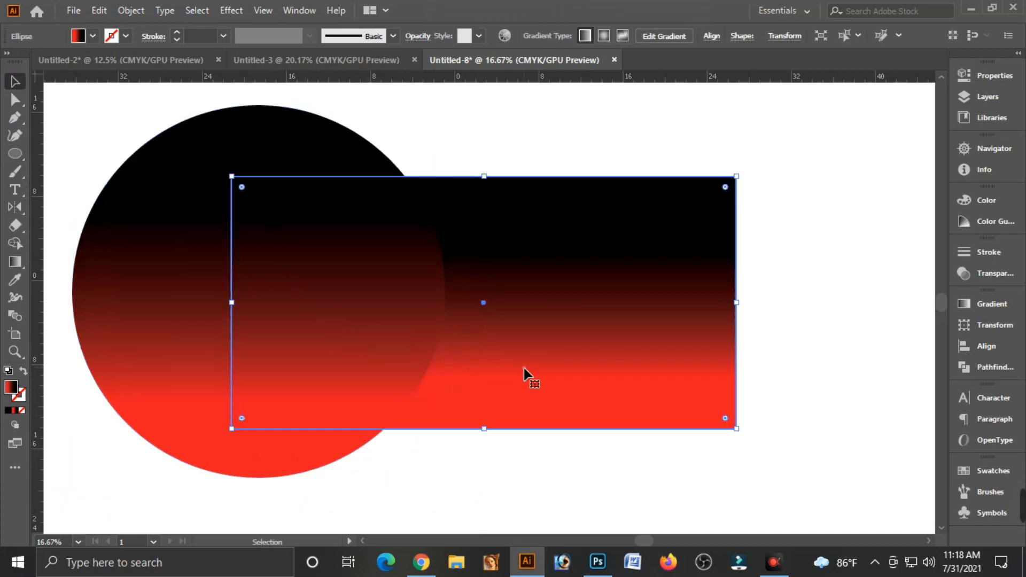
pyautogui.click(265, 334)
pyautogui.moveTo(200, 334); pyautogui.dragTo(165, 309)
pyautogui.click(514, 339)
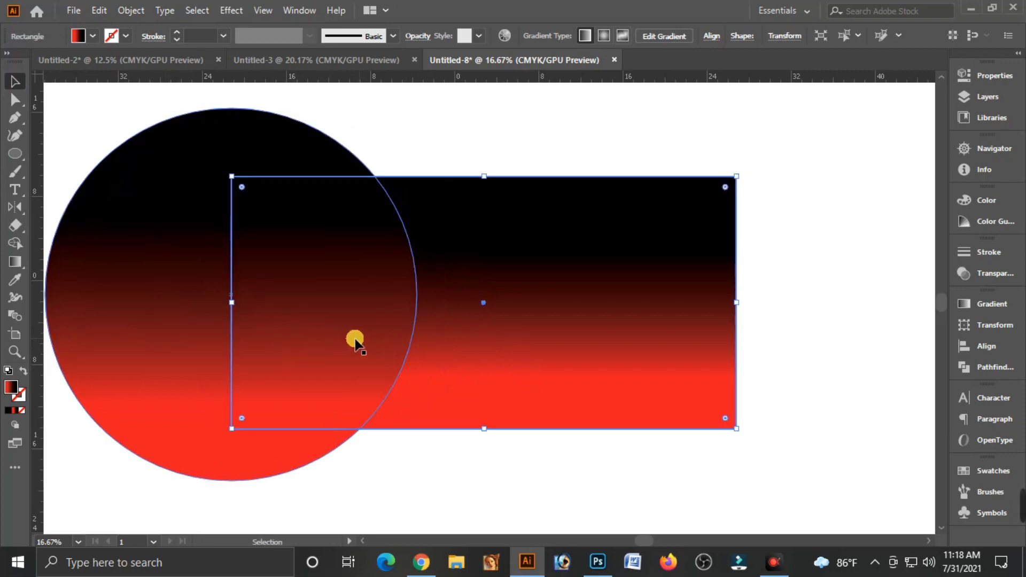
pyautogui.click(198, 441)
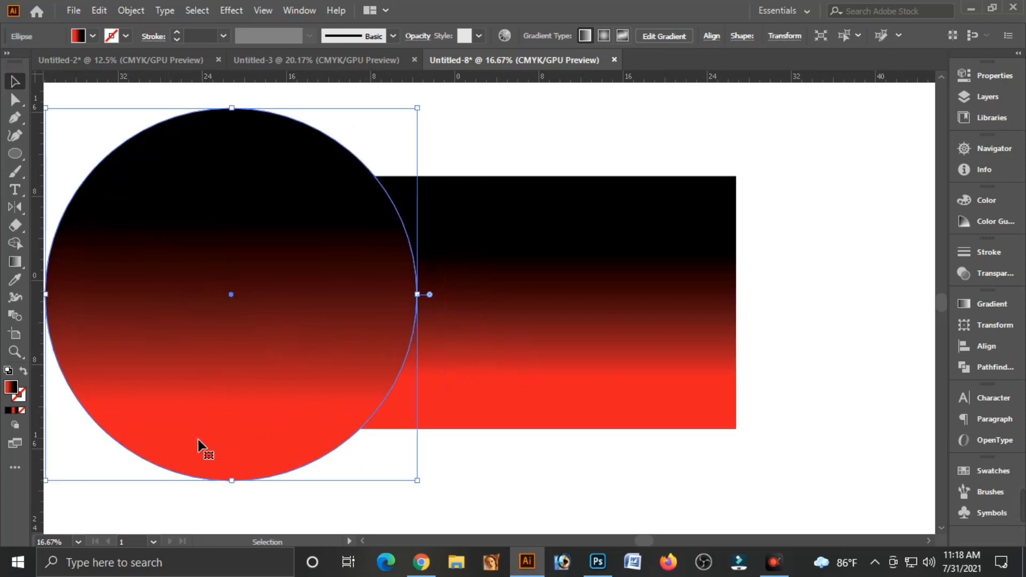
pyautogui.moveTo(183, 407); pyautogui.dragTo(172, 403)
pyautogui.click(442, 348)
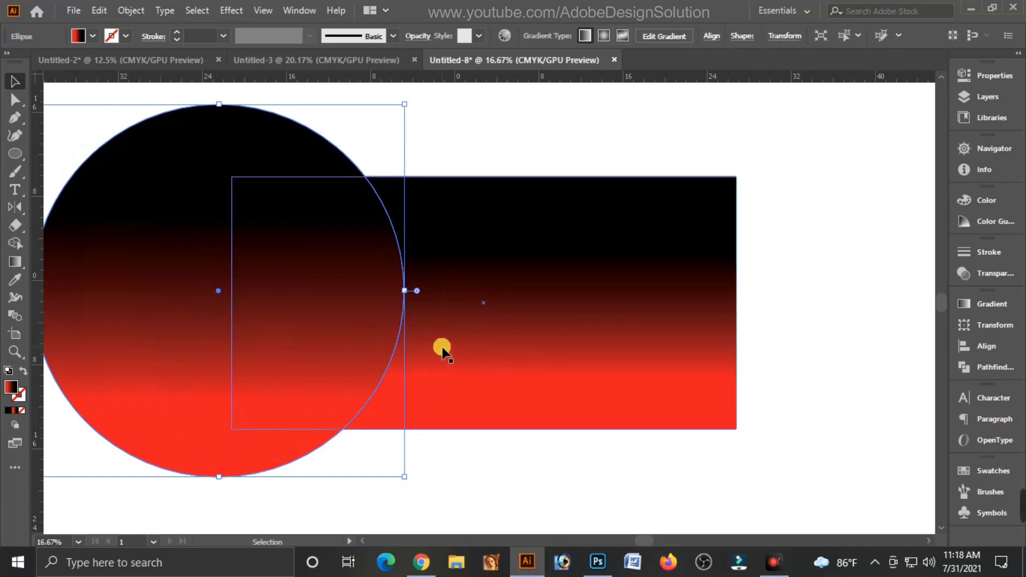
pyautogui.keyDown('shift'); pyautogui.click(348, 317); pyautogui.keyUp('shift')
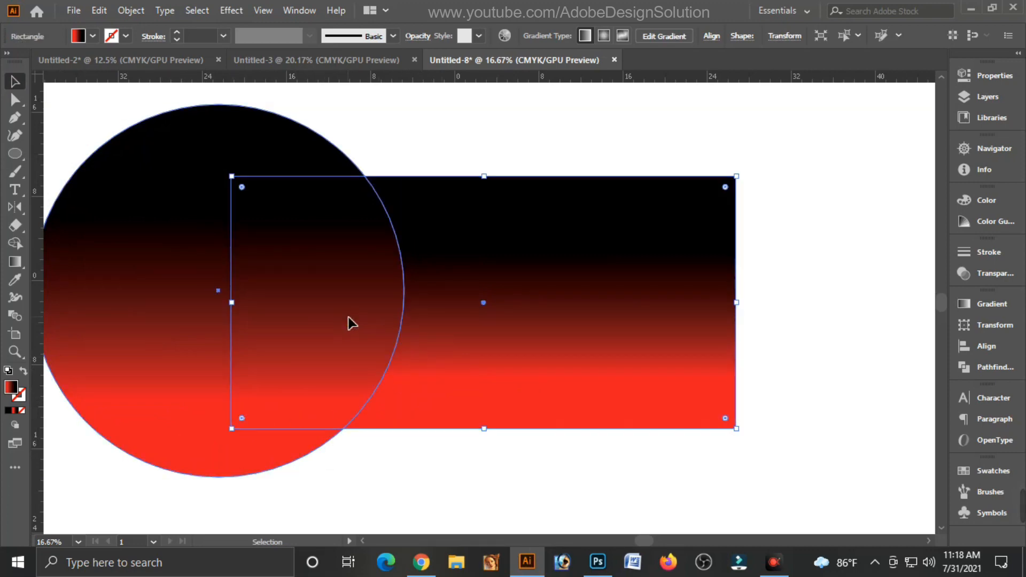
pyautogui.click(348, 319)
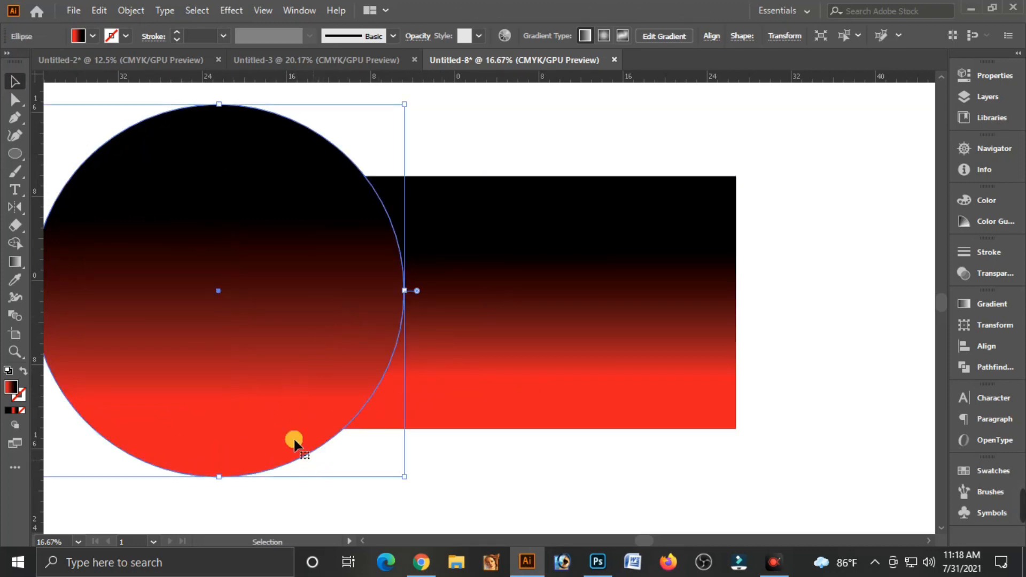
pyautogui.moveTo(275, 417); pyautogui.dragTo(281, 429)
# Step: Copy the gradient rectangle and paste the duplicate in front
pyautogui.click(459, 398)
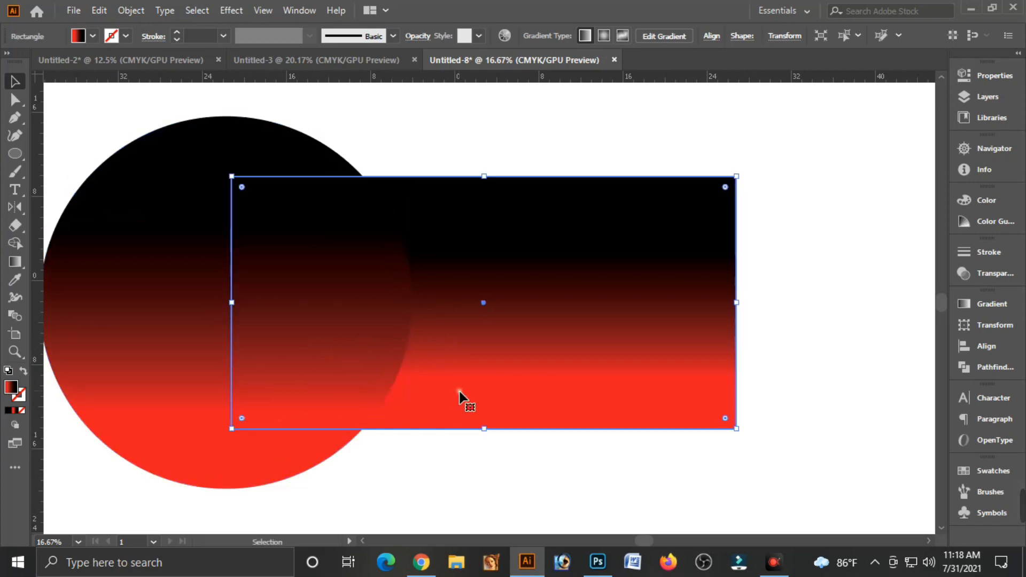
pyautogui.hotkey('ctrl', 'shift', '[')
pyautogui.click(192, 226)
pyautogui.click(485, 235)
pyautogui.hotkey('ctrl', 'shift', ']')
pyautogui.click(97, 10)
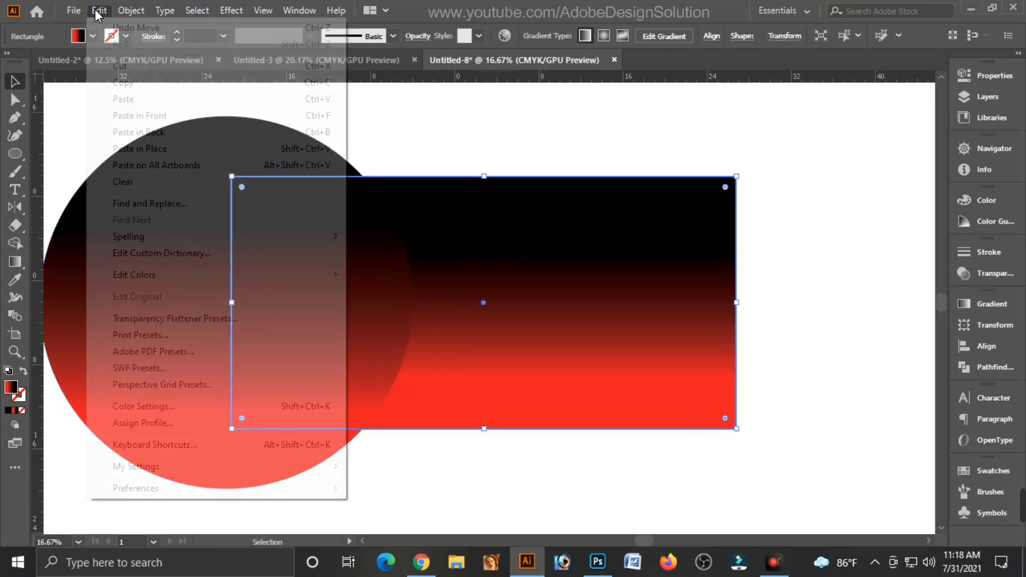
pyautogui.click(124, 86)
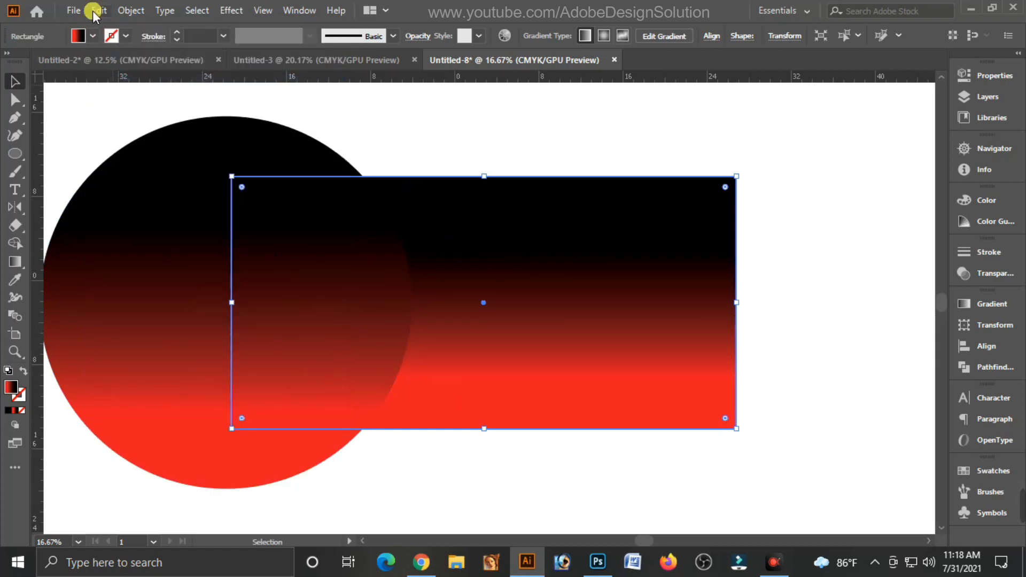
pyautogui.click(98, 10)
pyautogui.click(131, 116)
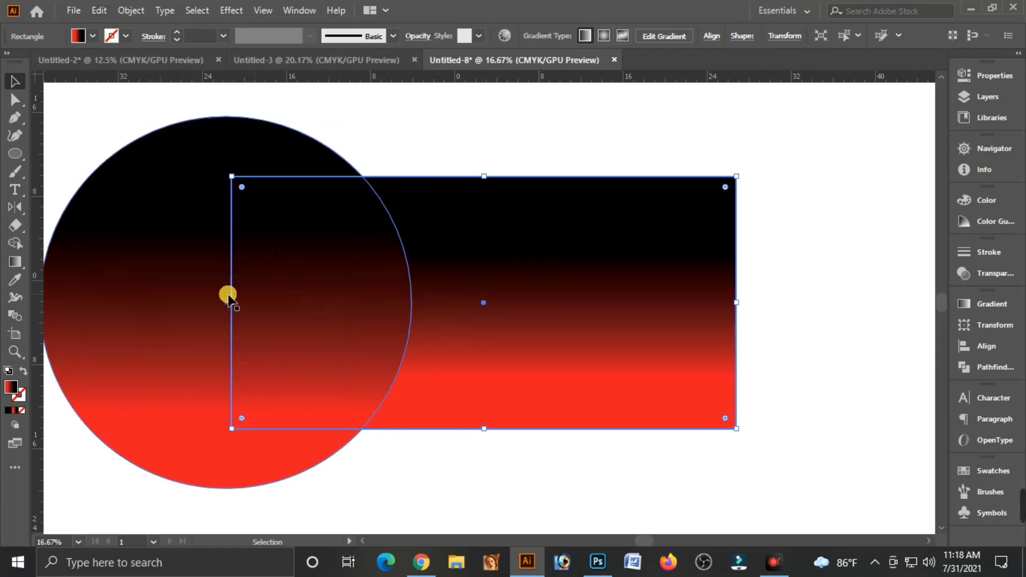
# Step: Divide the circle and the rectangle copy with Pathfinder, and ungroup the resulting pieces
pyautogui.keyDown('shift'); pyautogui.click(250, 303); pyautogui.keyUp('shift')
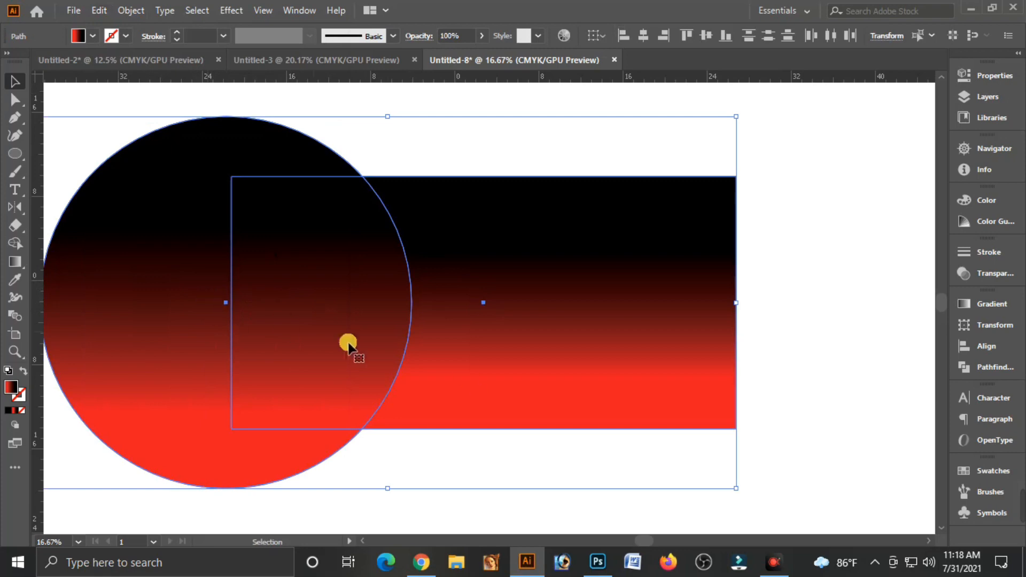
pyautogui.click(986, 368)
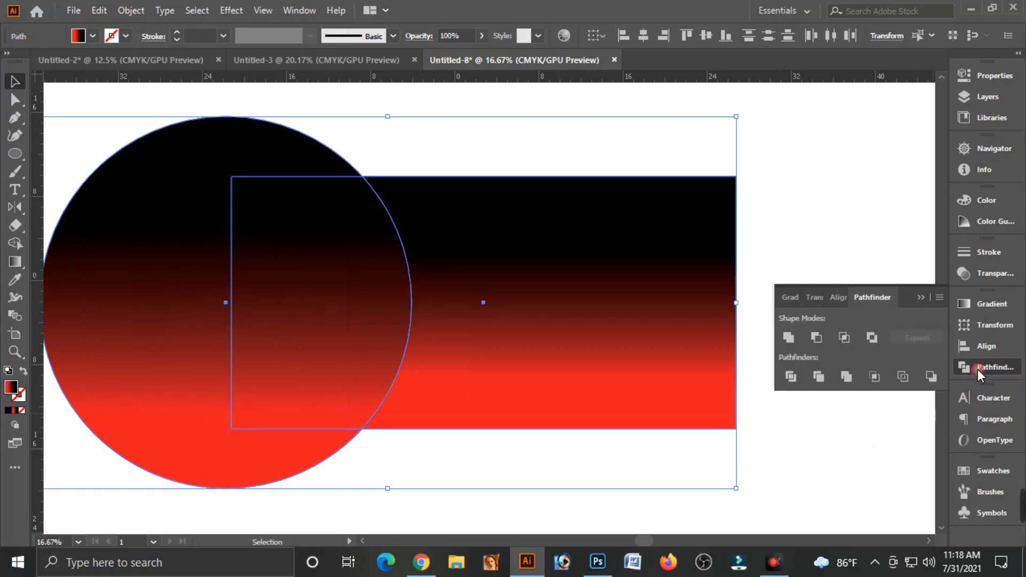
pyautogui.click(792, 375)
pyautogui.rightClick(367, 270)
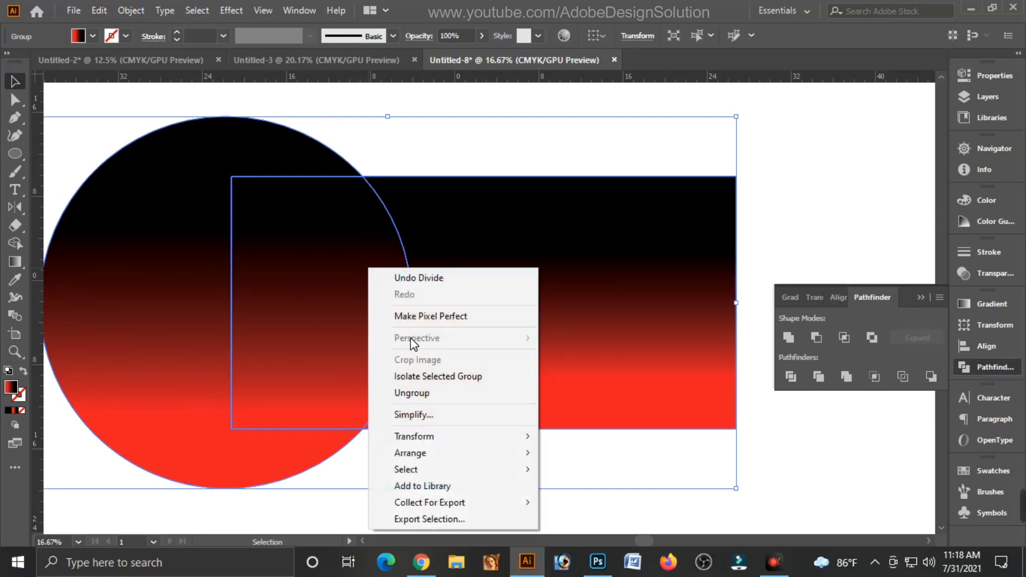
pyautogui.click(414, 393)
pyautogui.click(440, 471)
# Step: Delete the divided copy's right-hand piece and the circle portion outside the rectangle
pyautogui.click(493, 384)
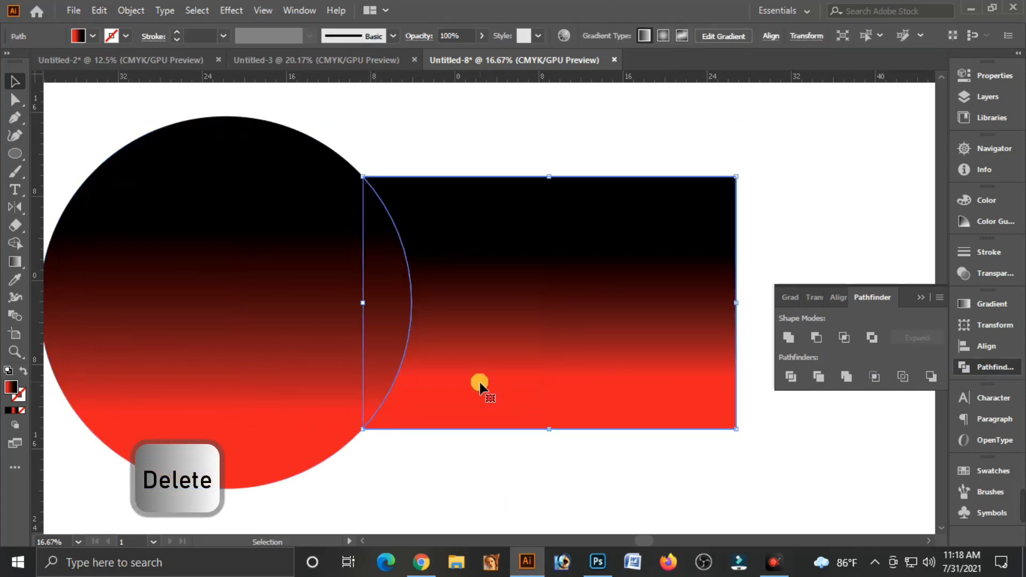
pyautogui.press('Delete')
pyautogui.click(160, 165)
pyautogui.press('Delete')
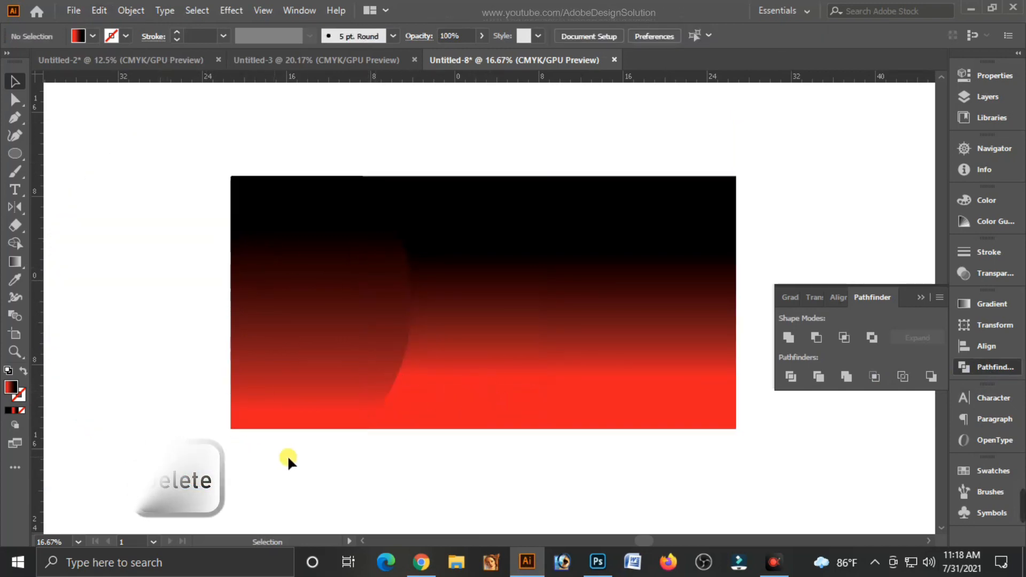
# Step: Set C, M and Y to 50% each on the black gradient stop of the curved left piece
pyautogui.click(361, 295)
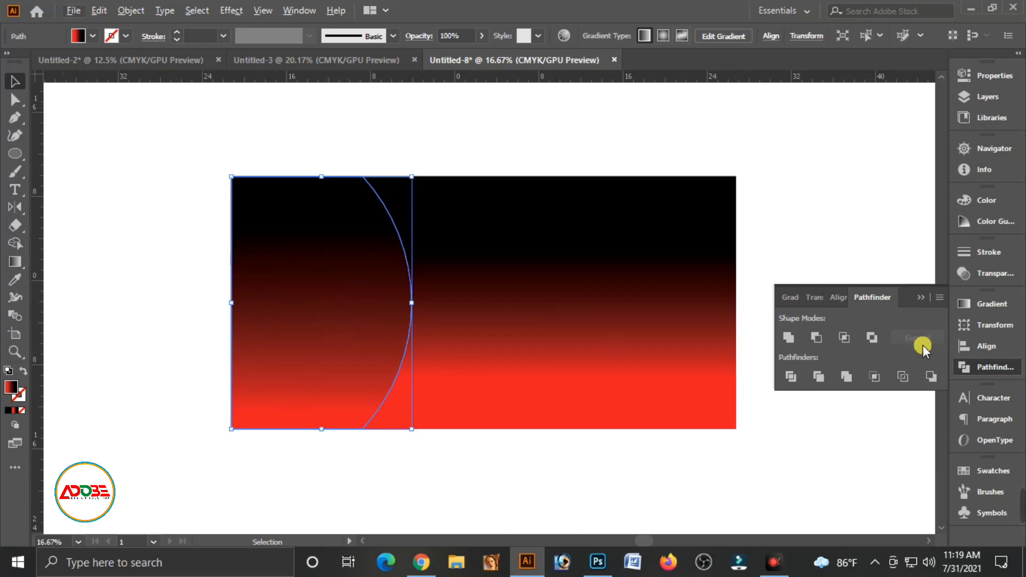
pyautogui.click(993, 309)
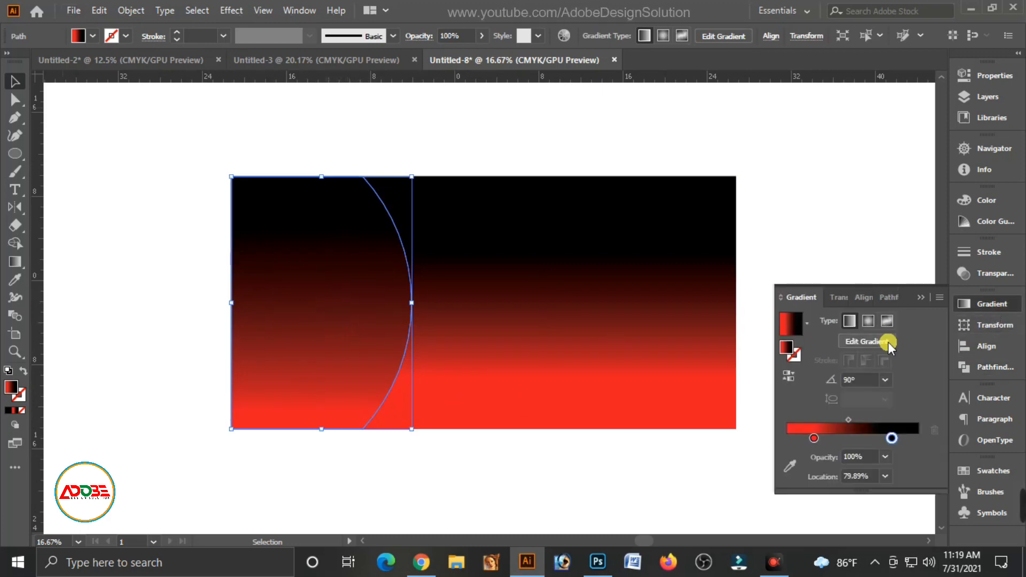
pyautogui.doubleClick(892, 438)
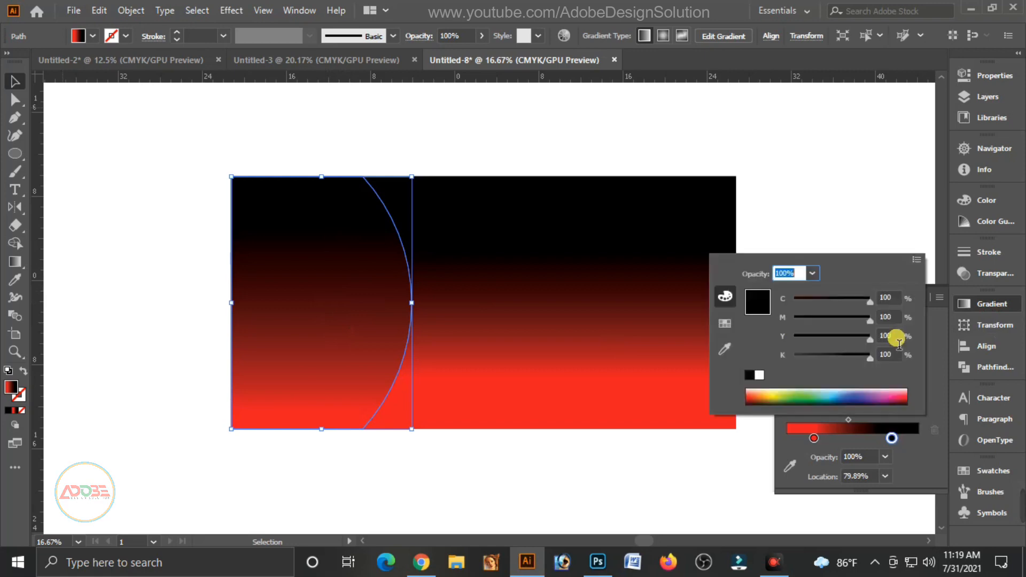
pyautogui.click(887, 298)
pyautogui.click(865, 299)
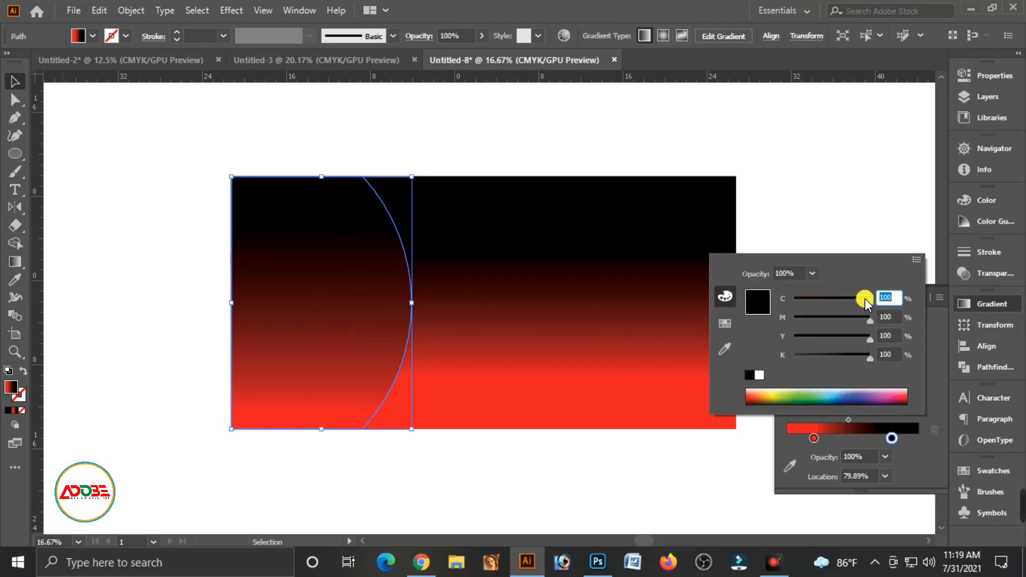
pyautogui.write('50')
pyautogui.press('Tab')
pyautogui.write('50')
pyautogui.press('Tab')
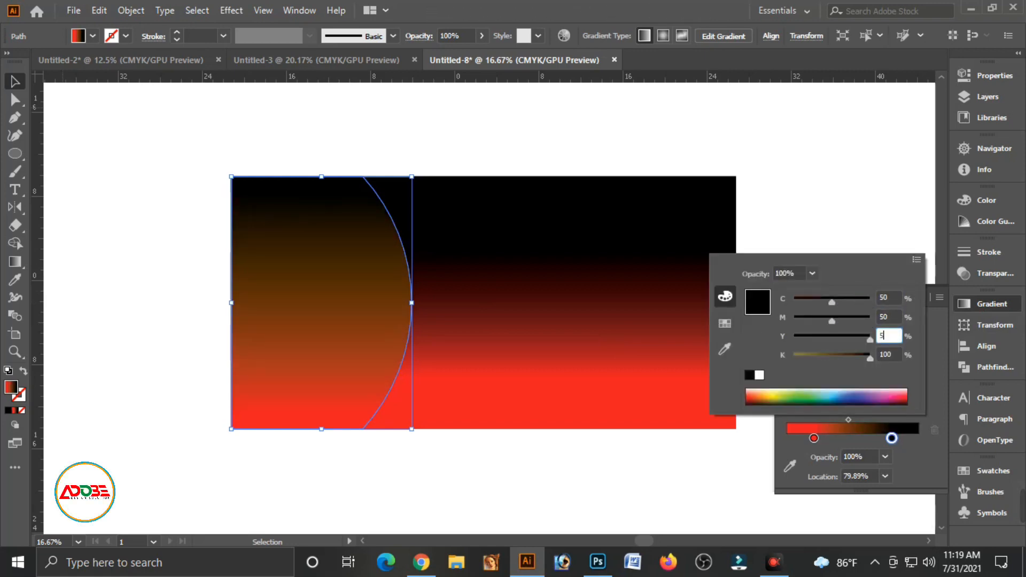
pyautogui.write('50')
pyautogui.press('Tab')
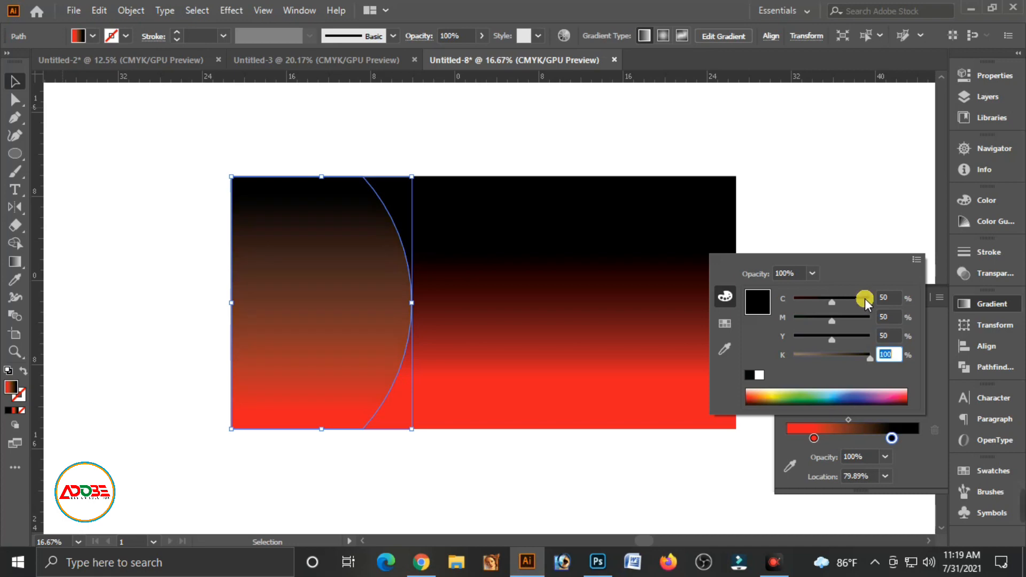
pyautogui.click(814, 439)
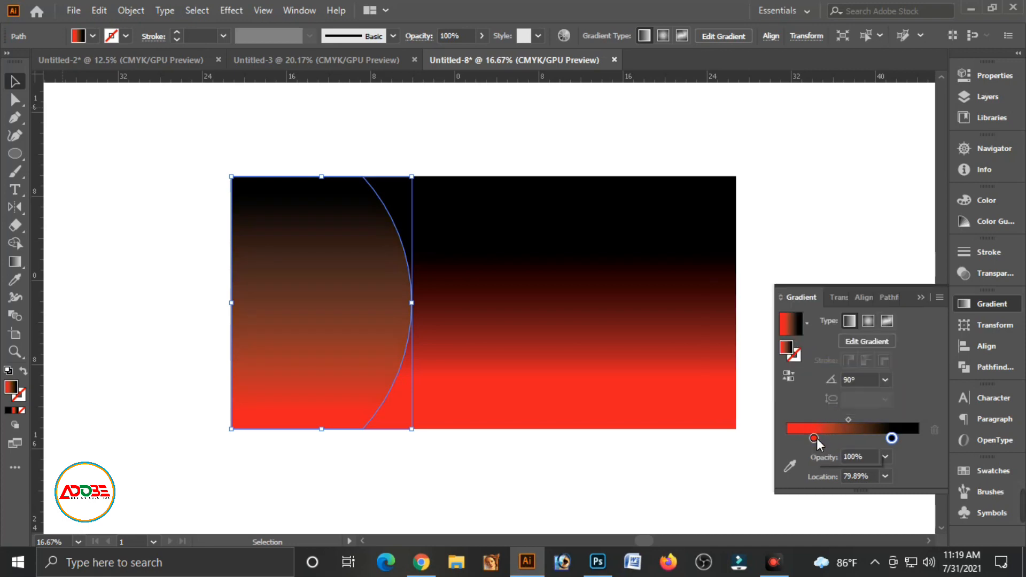
# Step: Move the curved left piece's red gradient stop to about 29.6% and its black stop to about 71%
pyautogui.moveTo(825, 441); pyautogui.dragTo(829, 441)
pyautogui.click(891, 438)
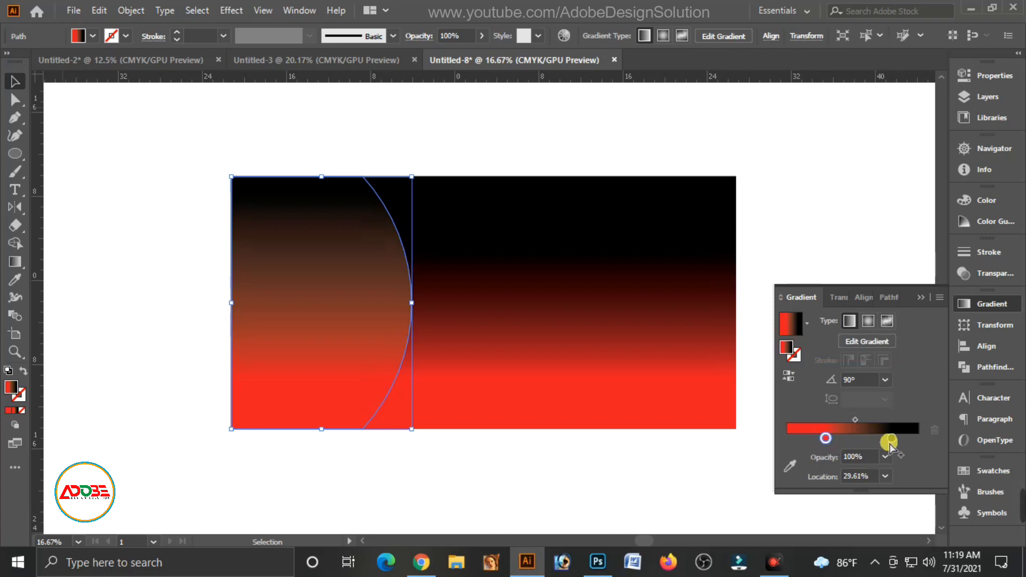
pyautogui.moveTo(892, 440); pyautogui.dragTo(878, 439)
pyautogui.click(878, 439)
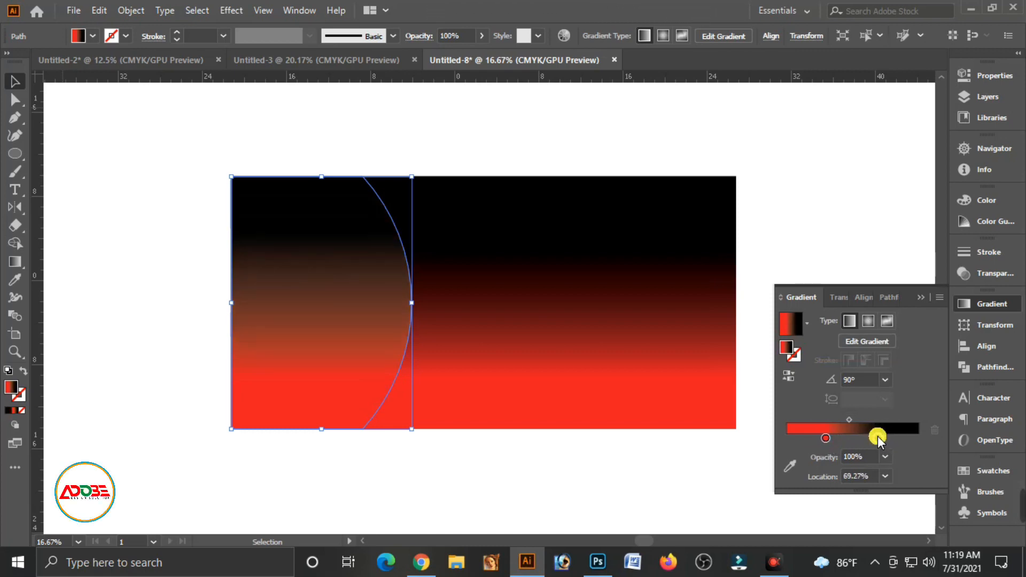
pyautogui.click(803, 162)
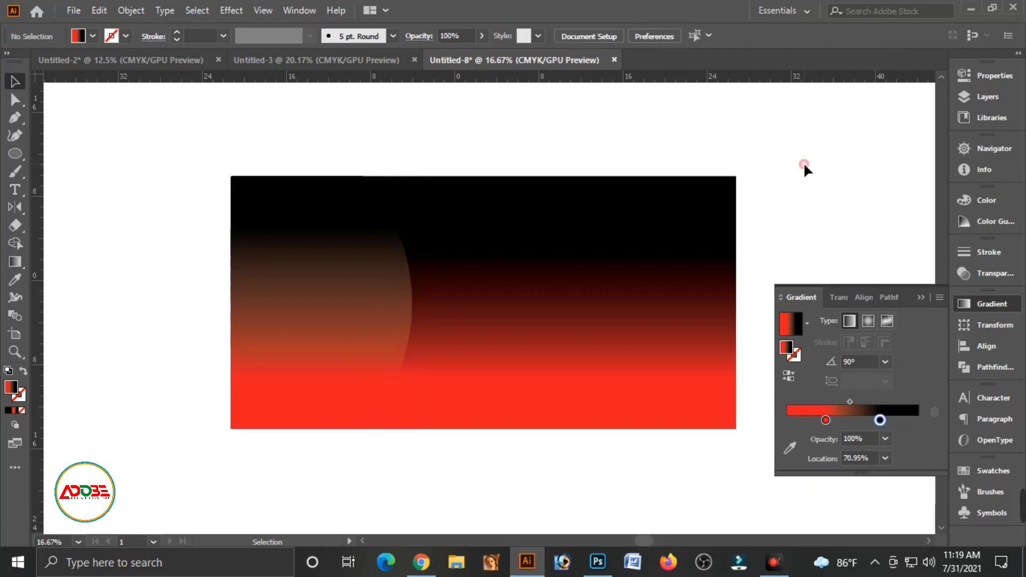
pyautogui.click(922, 297)
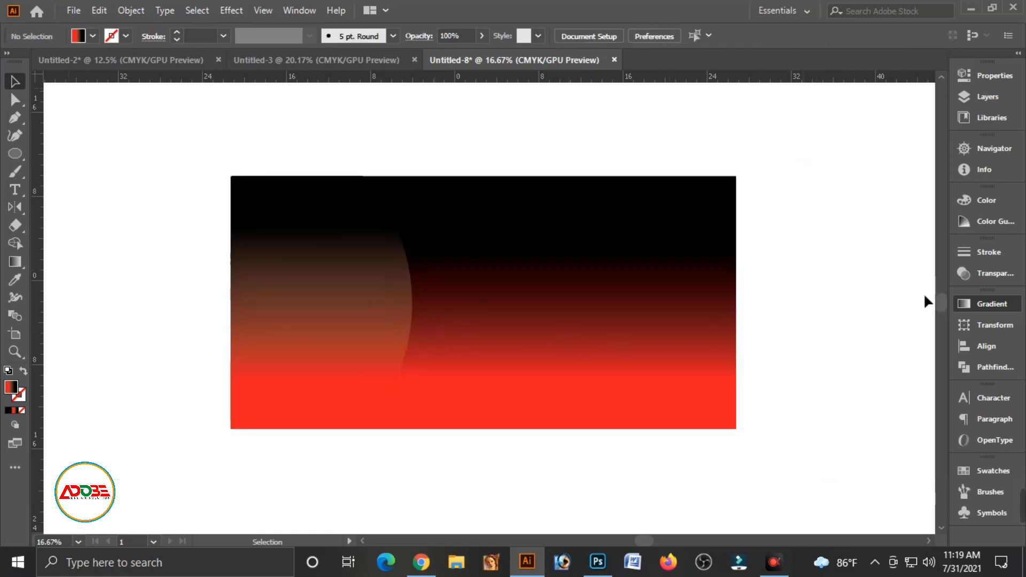
# Step: Duplicate the curved left piece horizontally onto the right part of the background rectangle
pyautogui.click(324, 294)
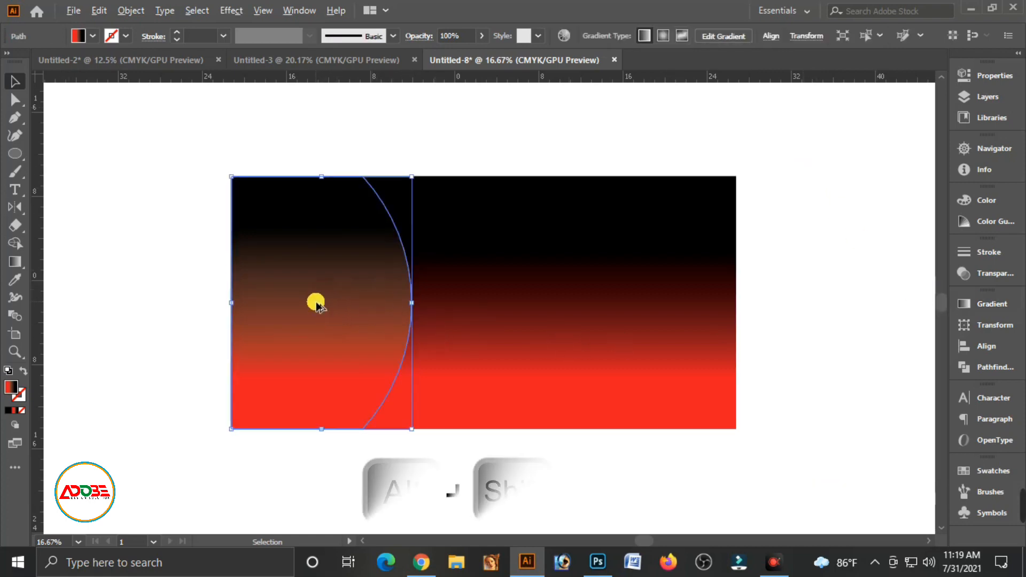
pyautogui.moveTo(330, 307); pyautogui.dragTo(604, 335)
pyautogui.keyDown('shift'); pyautogui.click(717, 349); pyautogui.keyUp('shift')
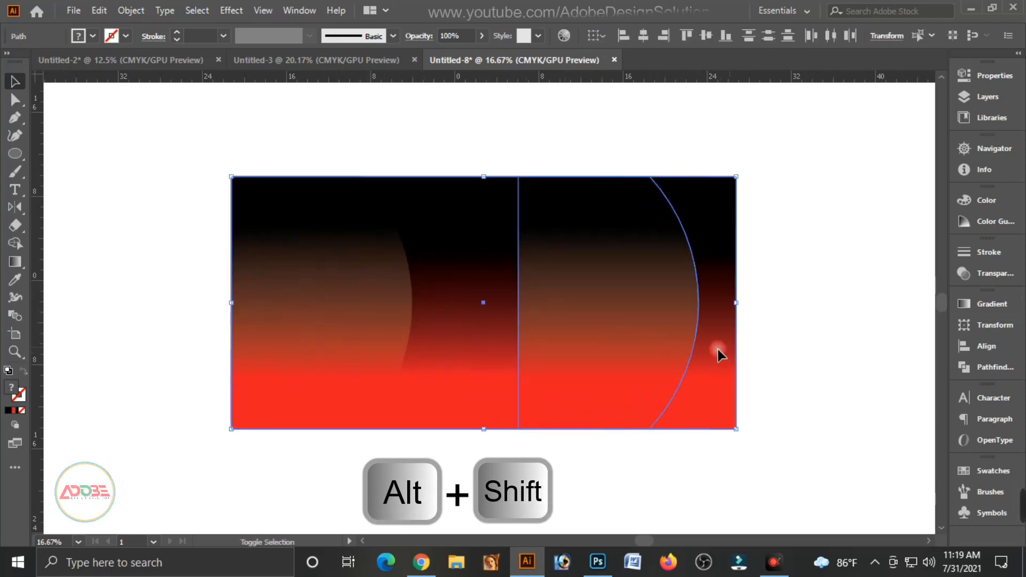
pyautogui.click(756, 315)
# Step: Reflect the duplicated curved piece across the vertical axis so its curve faces the centre
pyautogui.click(647, 325)
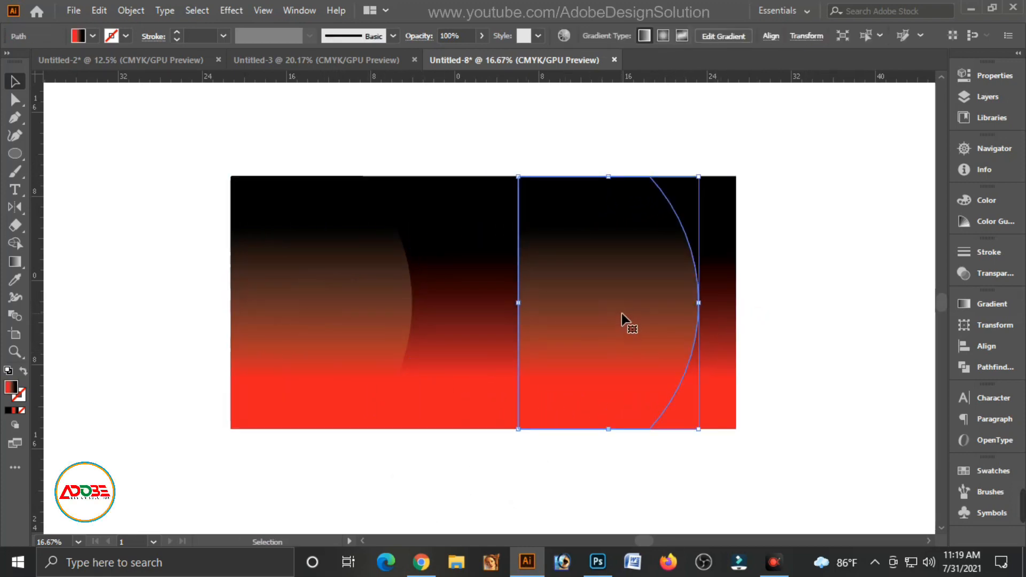
pyautogui.doubleClick(16, 207)
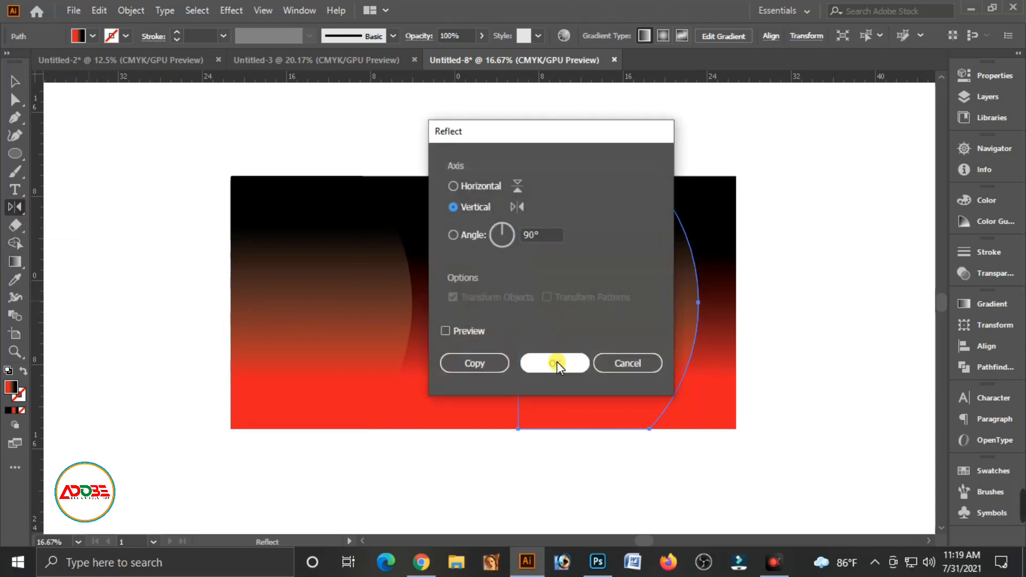
pyautogui.click(555, 363)
pyautogui.click(15, 81)
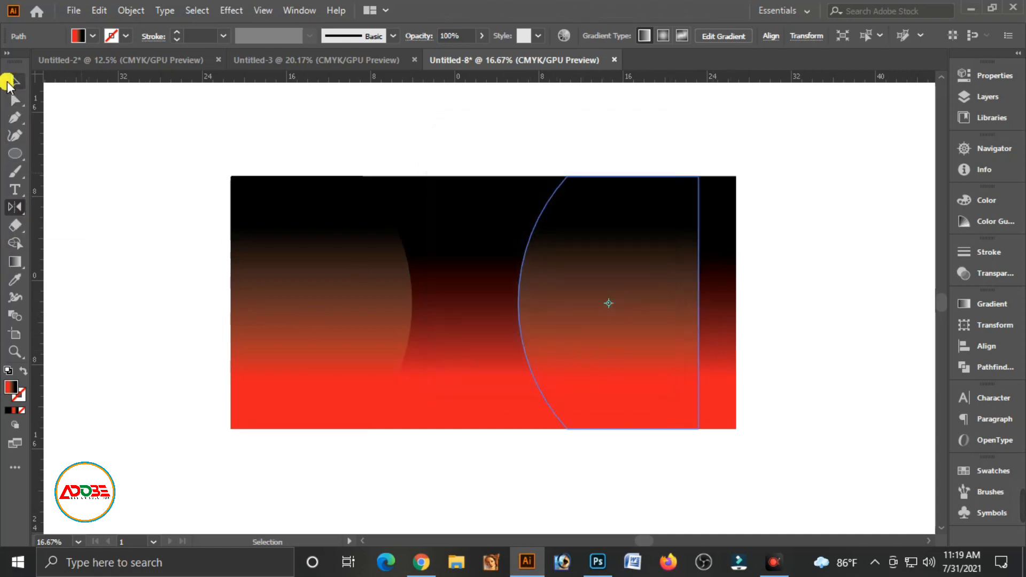
# Step: Align the mirrored curved piece to the background rectangle's right edge, and deselect both
pyautogui.keyDown('shift'); pyautogui.click(713, 323); pyautogui.keyUp('shift')
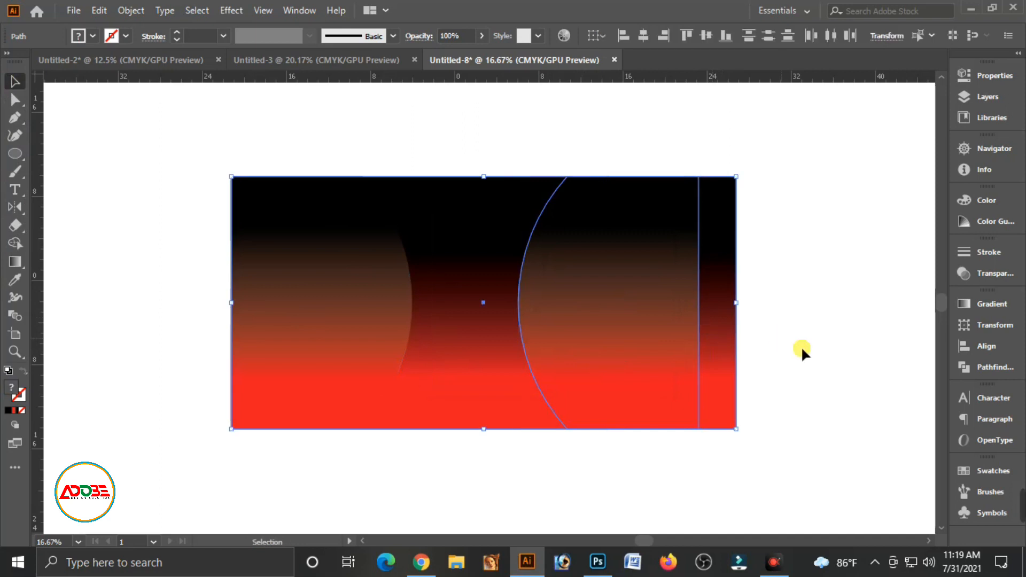
pyautogui.click(986, 347)
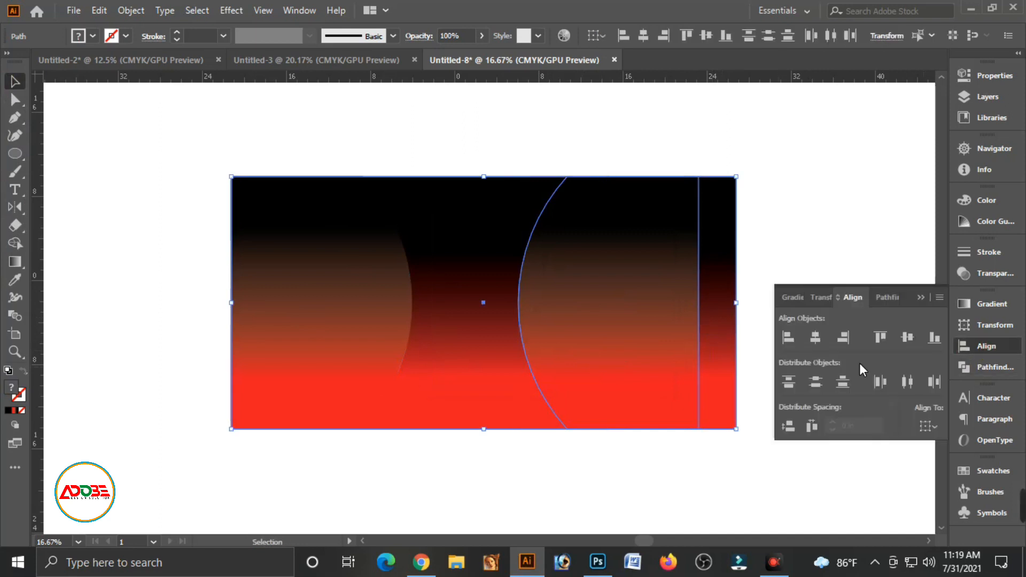
pyautogui.click(845, 339)
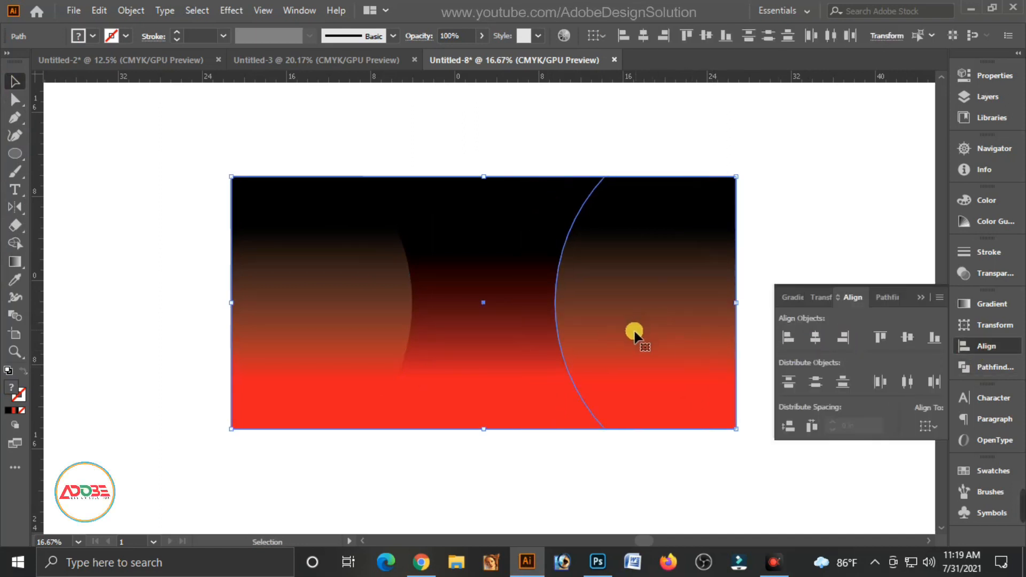
pyautogui.click(923, 297)
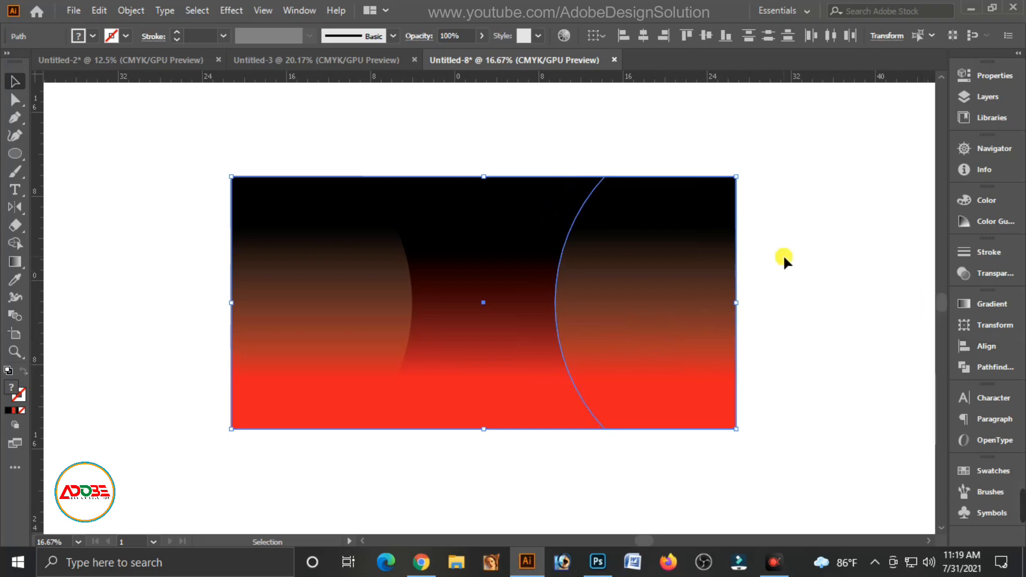
pyautogui.click(775, 259)
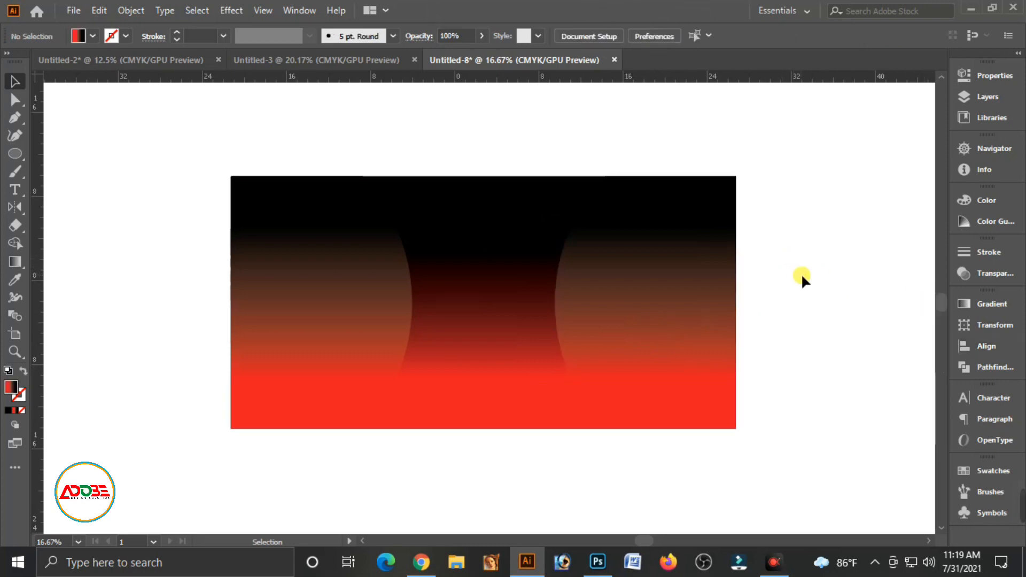
pyautogui.click(648, 270)
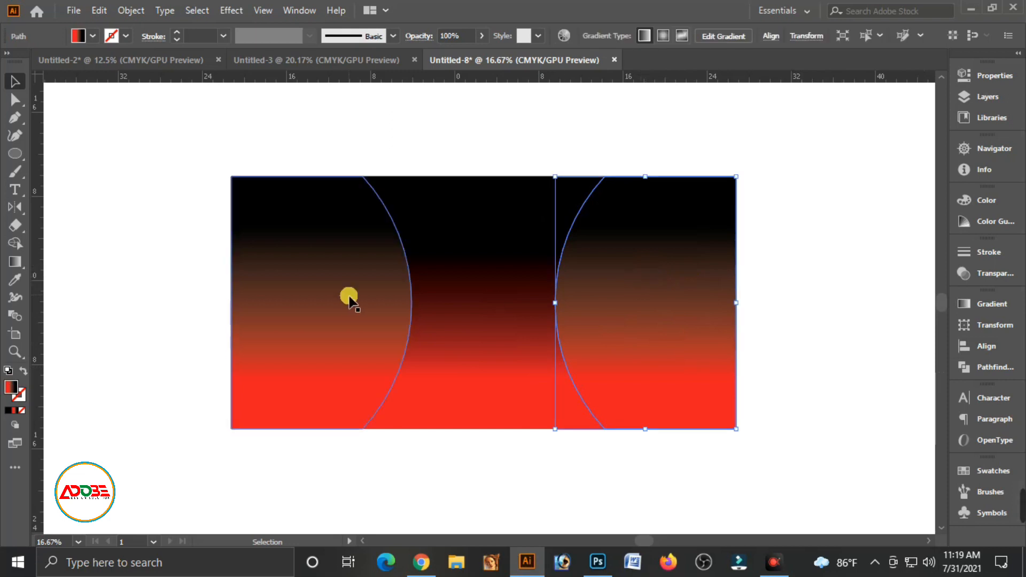
pyautogui.click(346, 304)
pyautogui.click(644, 286)
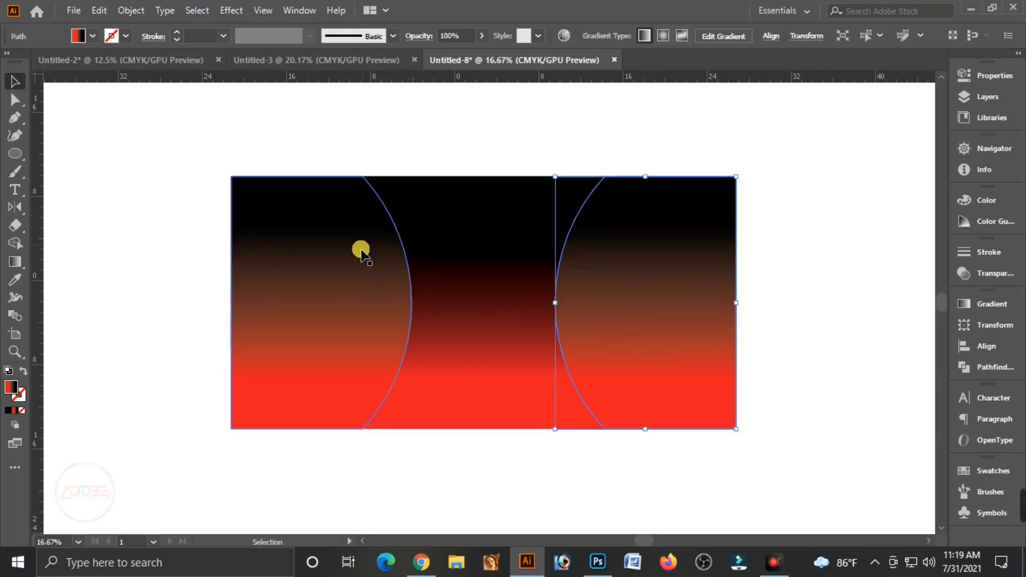
pyautogui.click(396, 437)
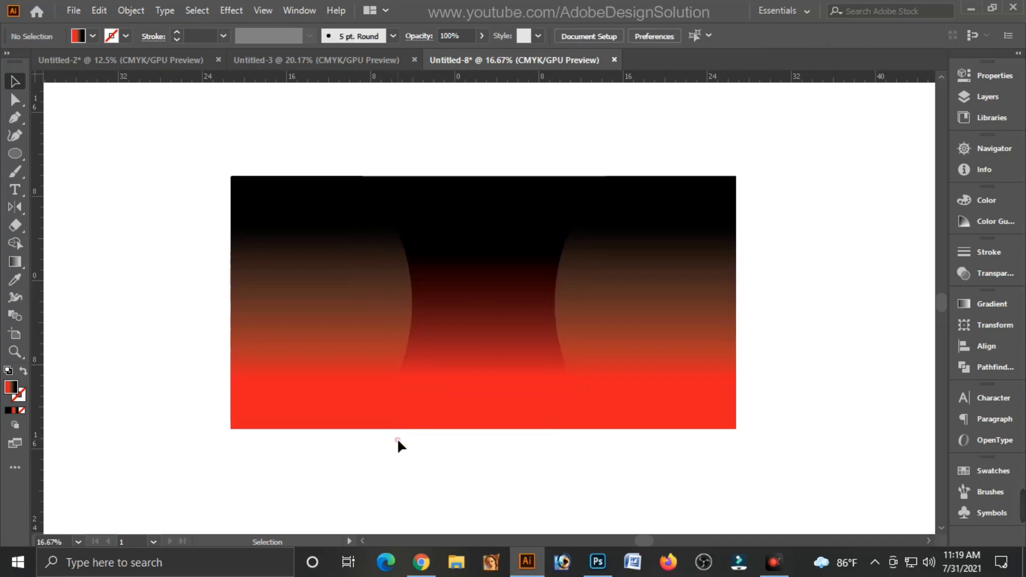
# Step: Copy the background gradient rectangle and paste the duplicate in front
pyautogui.click(440, 367)
pyautogui.click(494, 344)
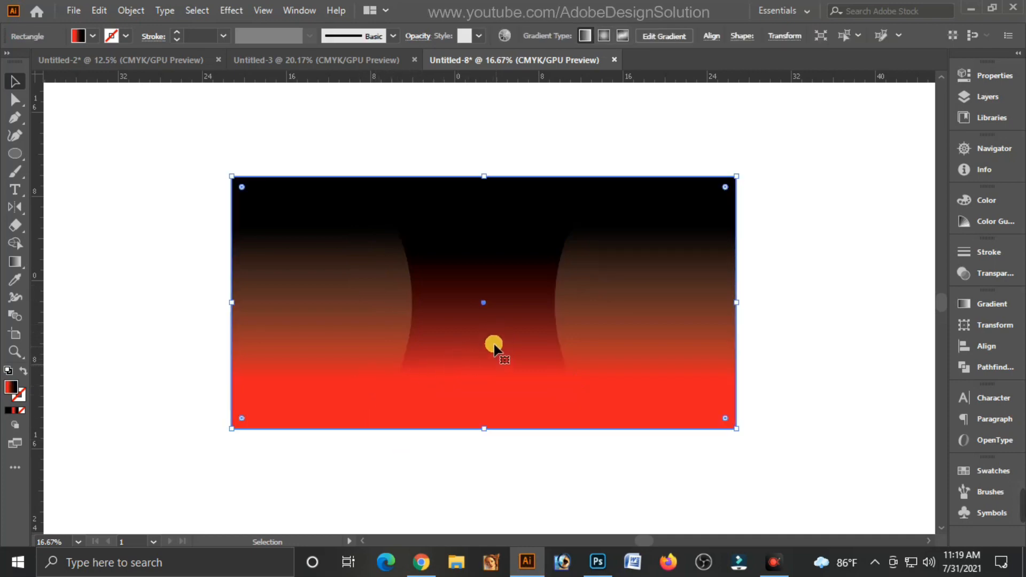
pyautogui.click(96, 10)
pyautogui.click(123, 82)
pyautogui.click(100, 11)
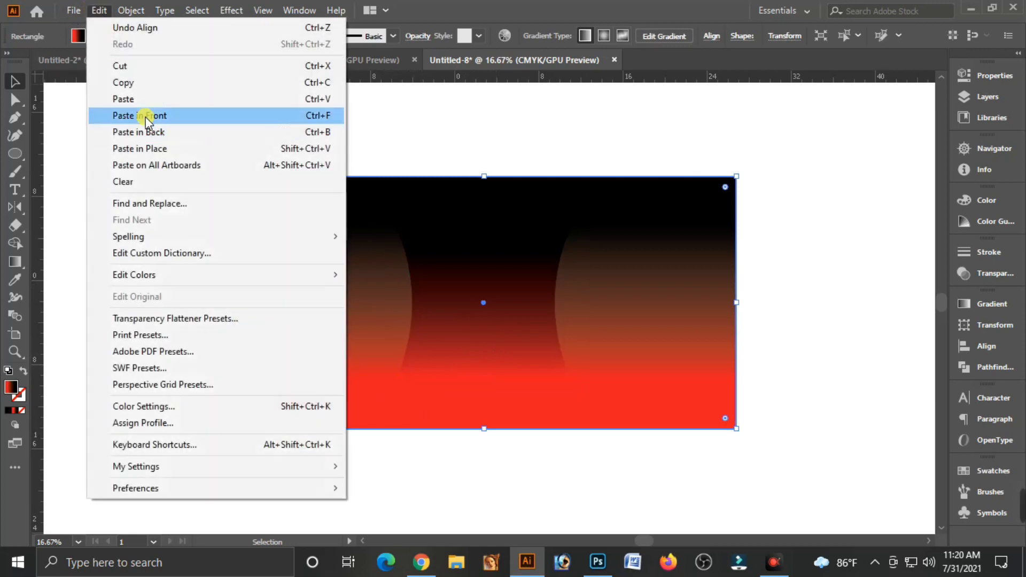
pyautogui.click(146, 115)
# Step: Shrink the rectangle copy's height to a thin strip along the background's bottom edge, and bring it to the front
pyautogui.moveTo(491, 182); pyautogui.dragTo(498, 409)
pyautogui.hotkey('ctrl', 'shift', ']')
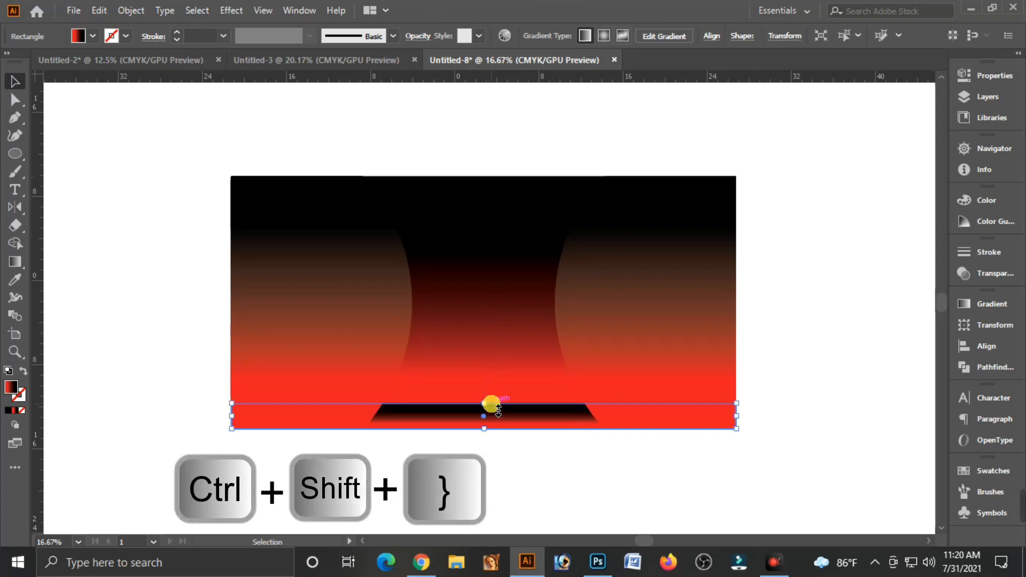
pyautogui.hotkey('ctrl', 'shift', ']')
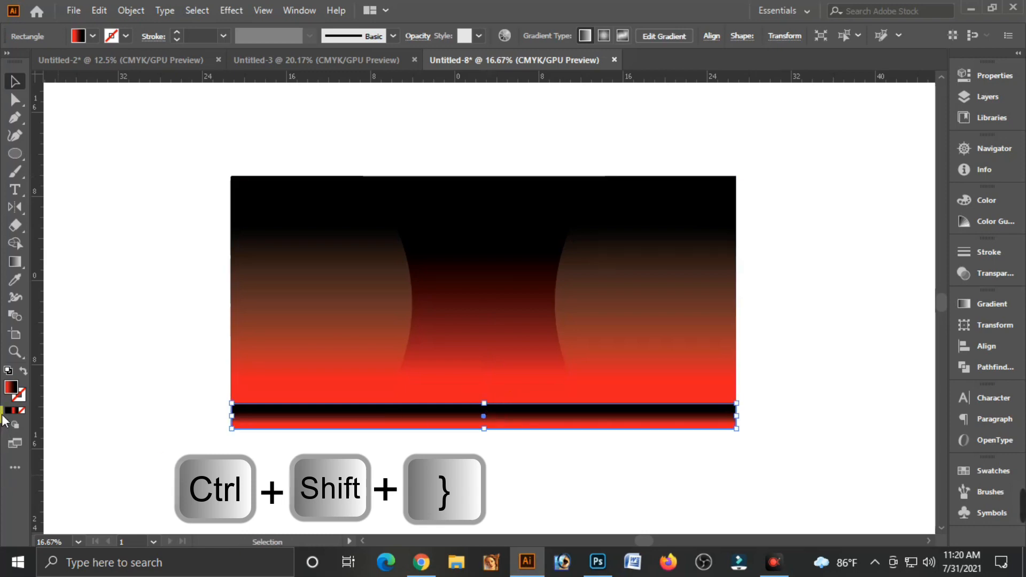
# Step: Fill the bottom strip with solid black at C 0, M 0, Y 0 and K 100
pyautogui.click(8, 411)
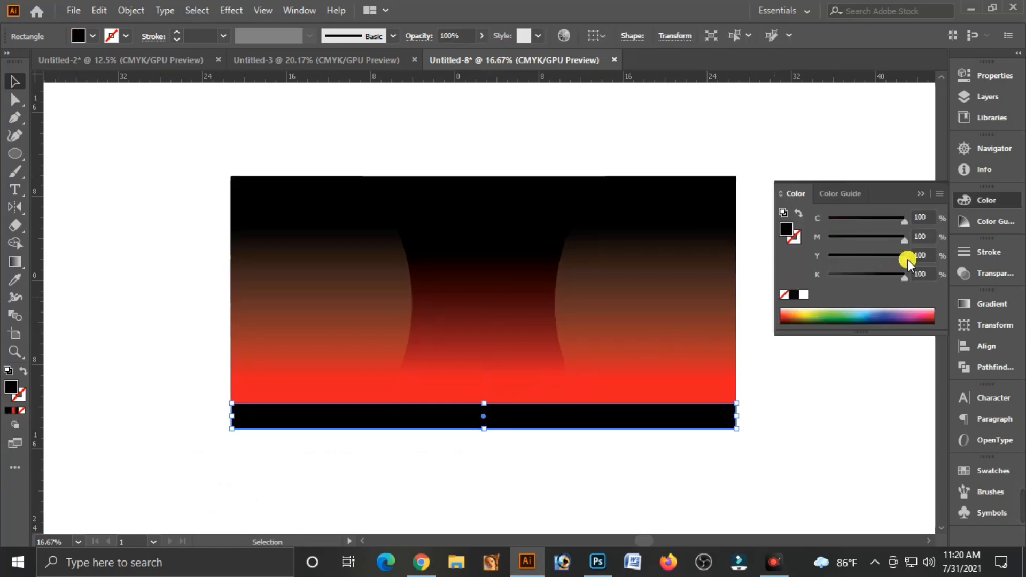
pyautogui.moveTo(832, 247); pyautogui.dragTo(797, 233)
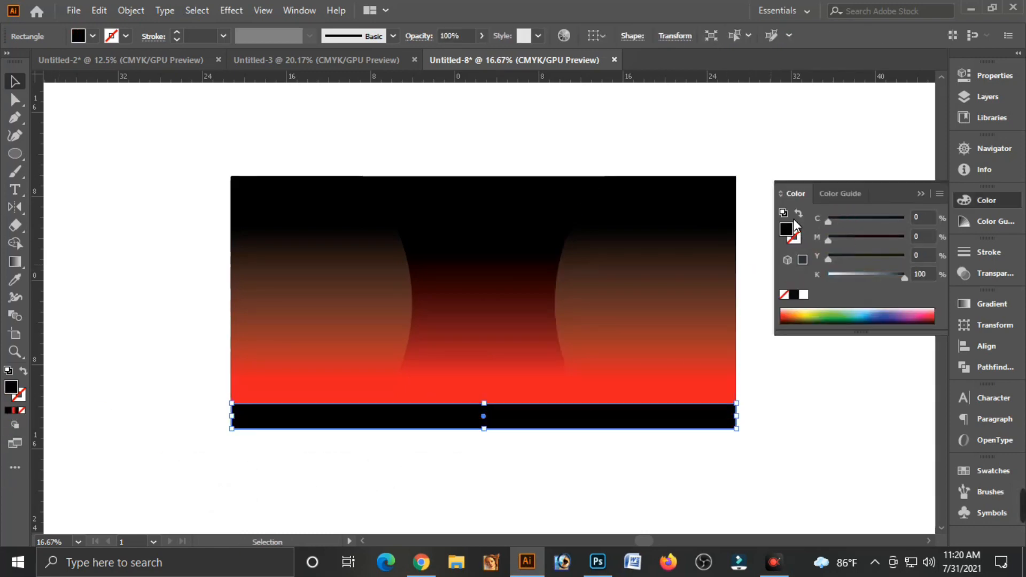
pyautogui.click(836, 405)
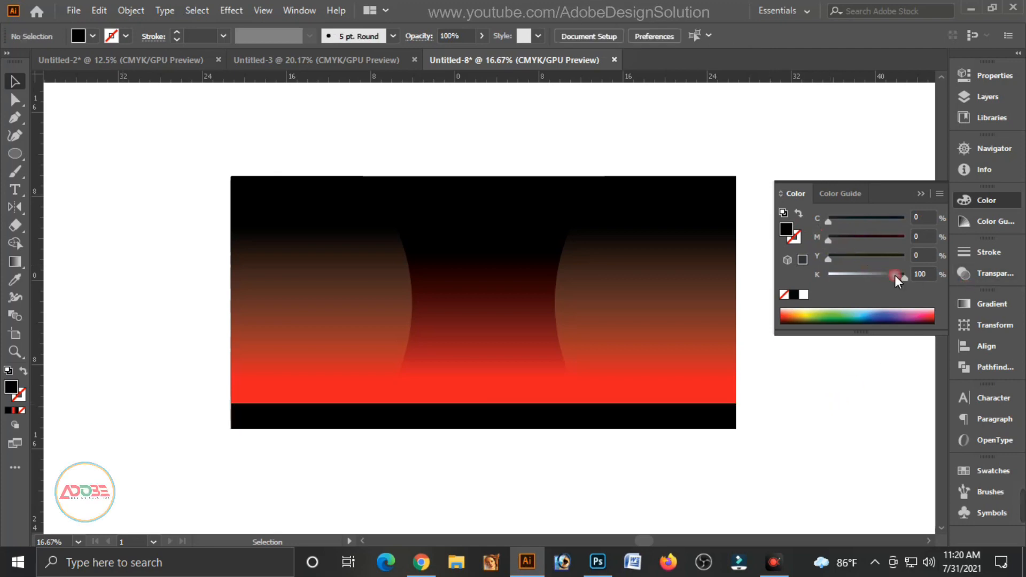
pyautogui.click(922, 193)
pyautogui.click(681, 257)
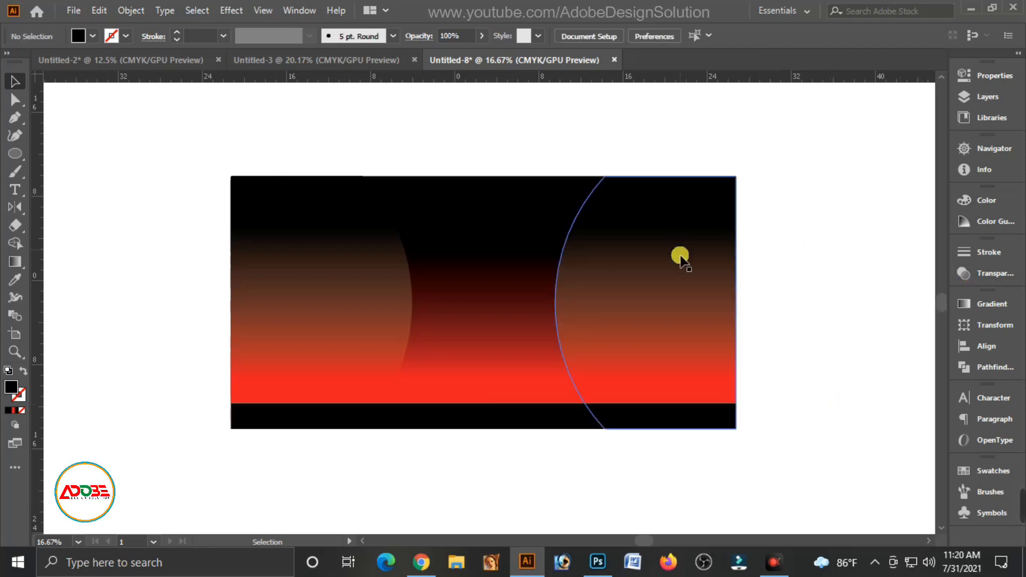
pyautogui.click(619, 299)
pyautogui.click(307, 299)
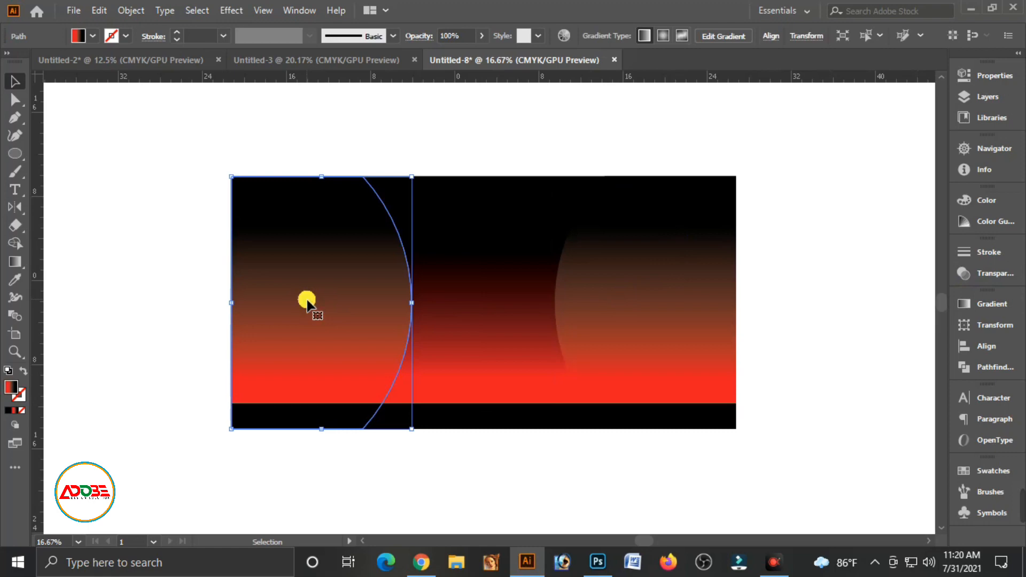
pyautogui.click(772, 246)
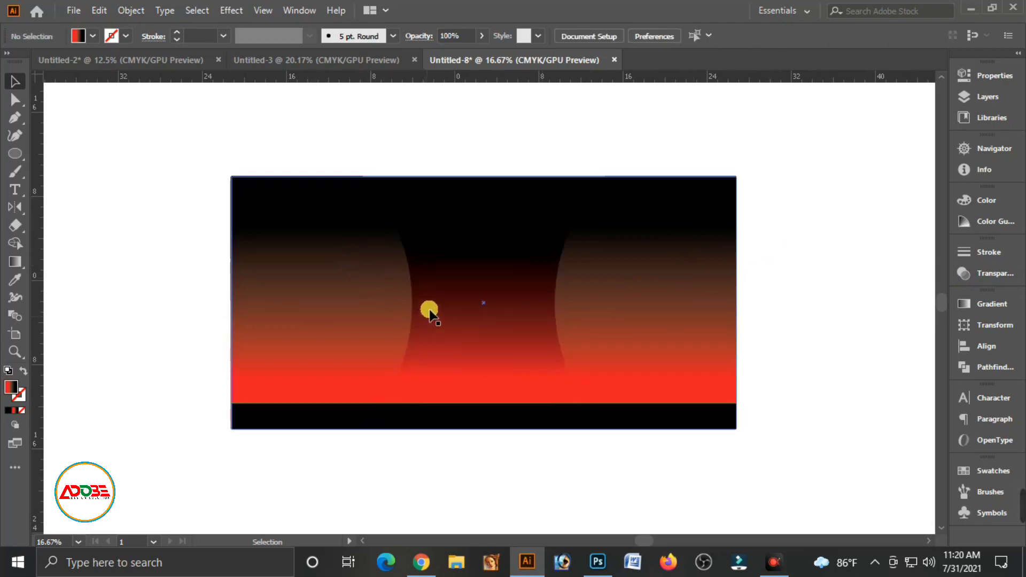
# Step: Start a Drop Shadow effect on the curved left piece with its preview enabled
pyautogui.click(371, 298)
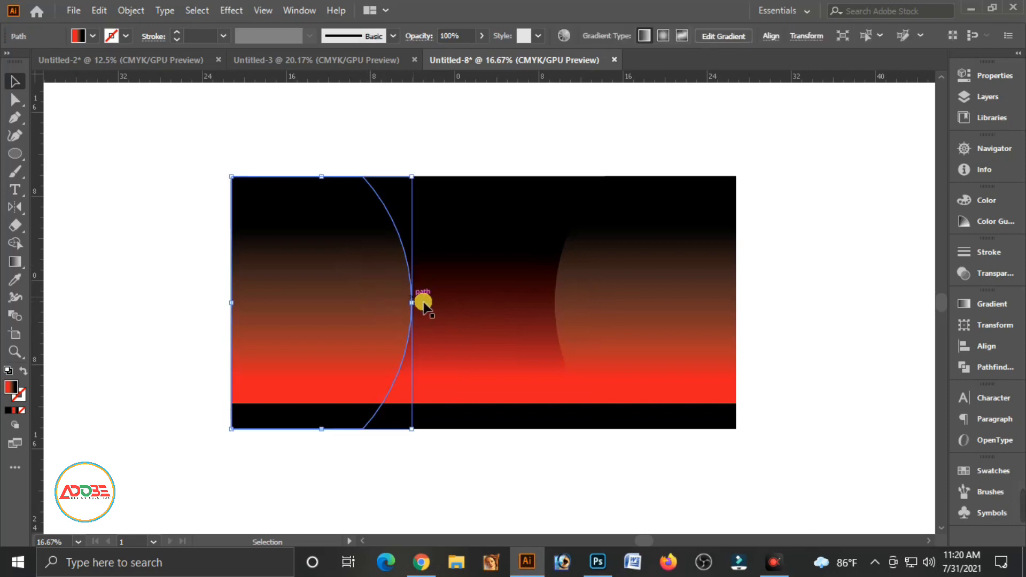
pyautogui.click(230, 11)
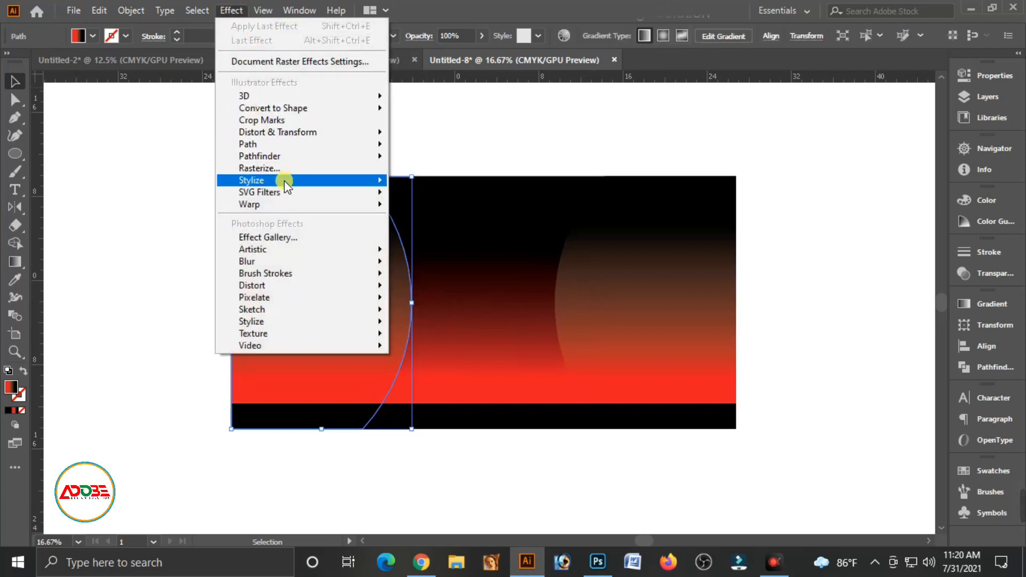
pyautogui.moveTo(340, 180)
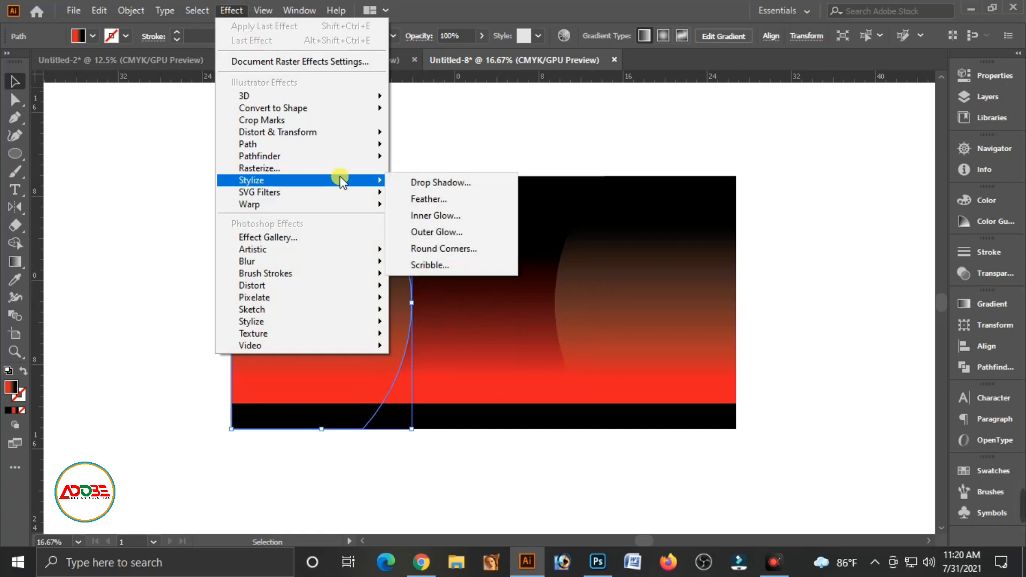
pyautogui.click(448, 184)
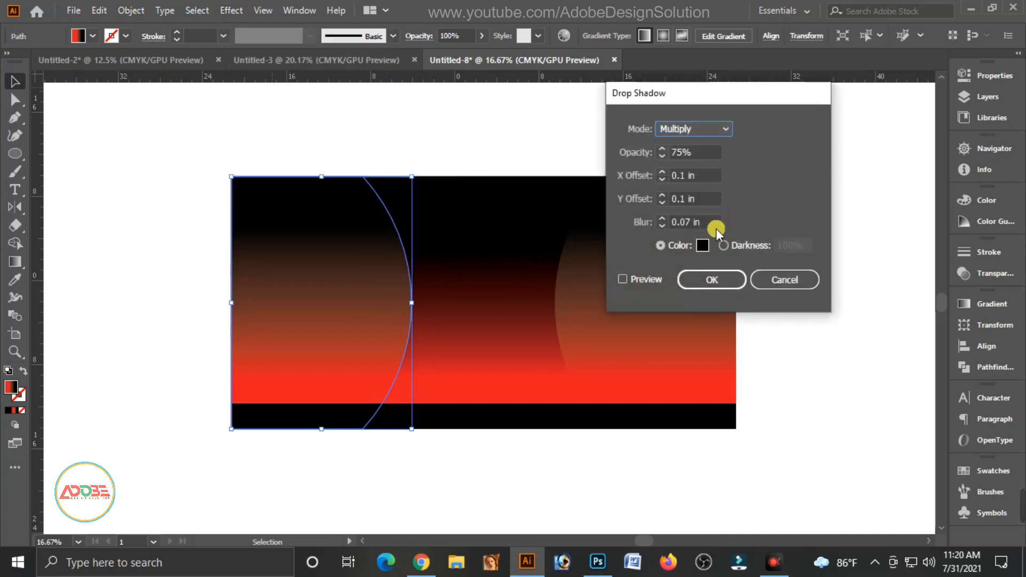
pyautogui.click(624, 278)
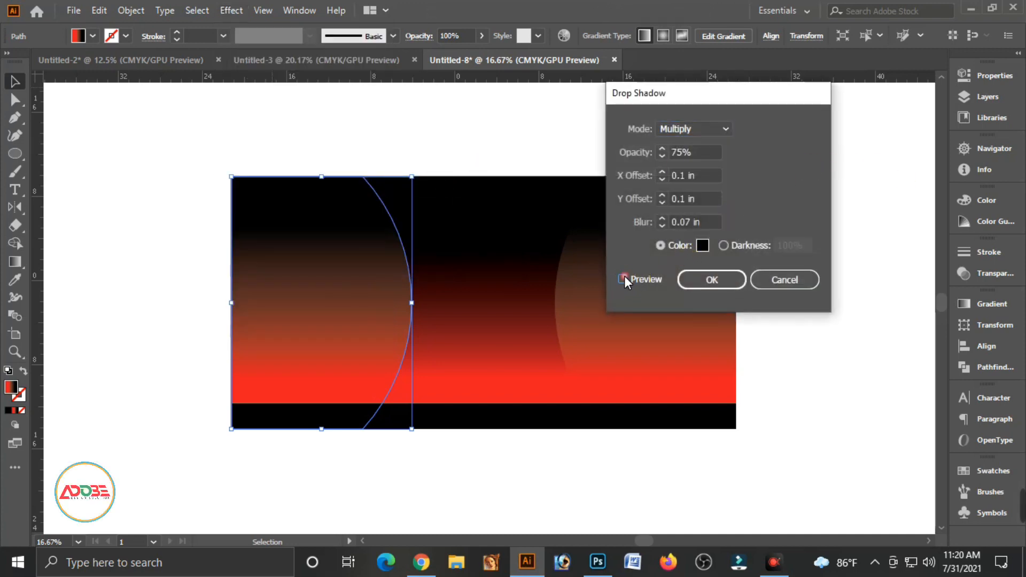
# Step: Set the left curved piece's shadow Y offset to 0.3 in
pyautogui.click(664, 203)
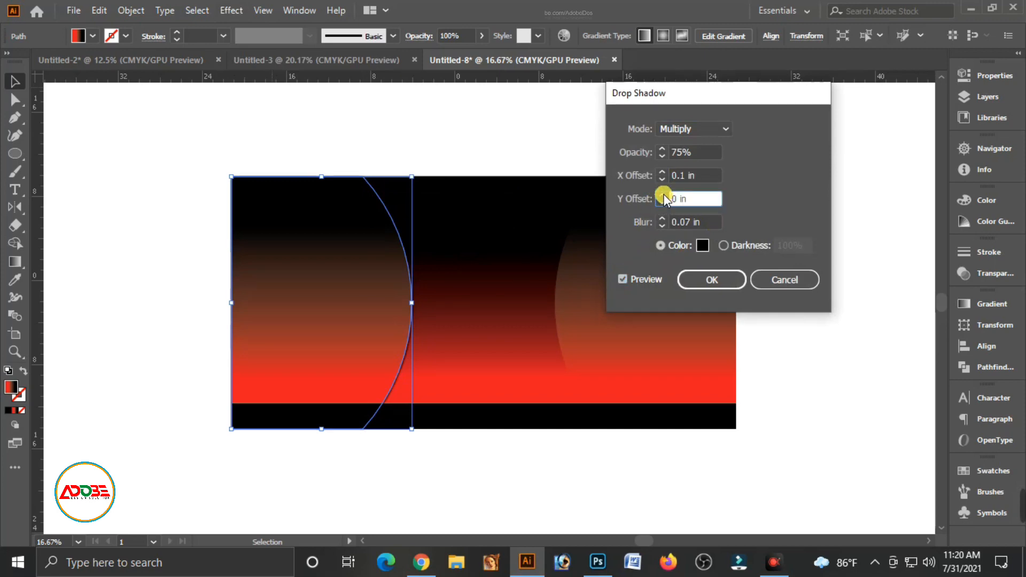
pyautogui.click(663, 195)
pyautogui.click(663, 194)
pyautogui.click(663, 195)
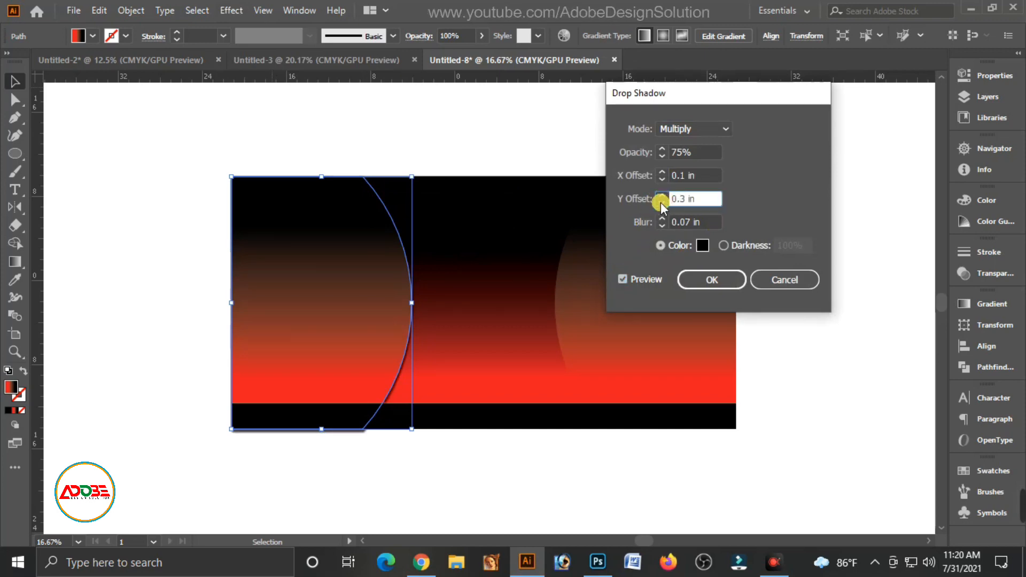
# Step: Set the left curved piece's shadow X offset to 0.9 in
pyautogui.click(662, 181)
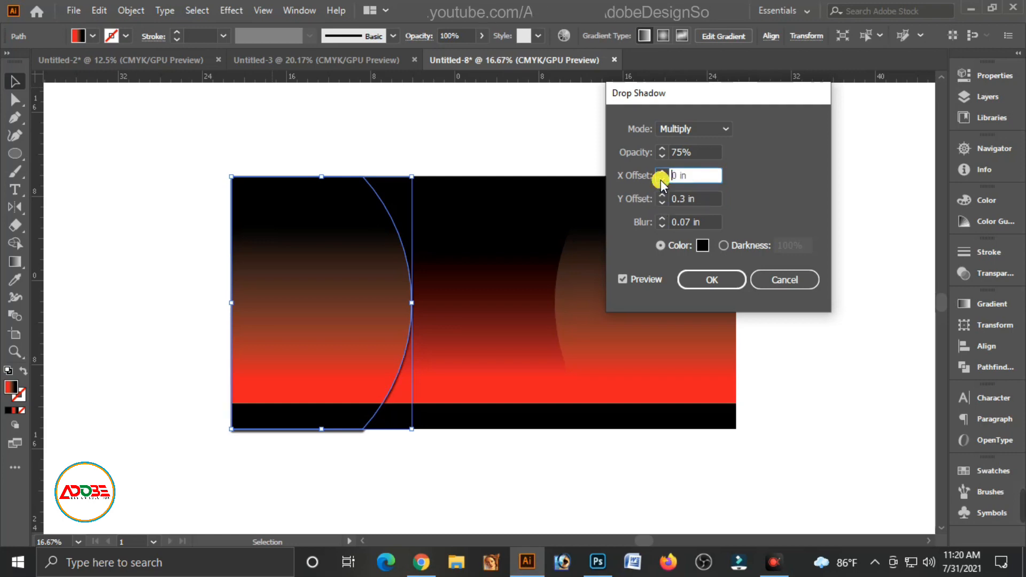
pyautogui.click(662, 172)
pyautogui.click(662, 172)
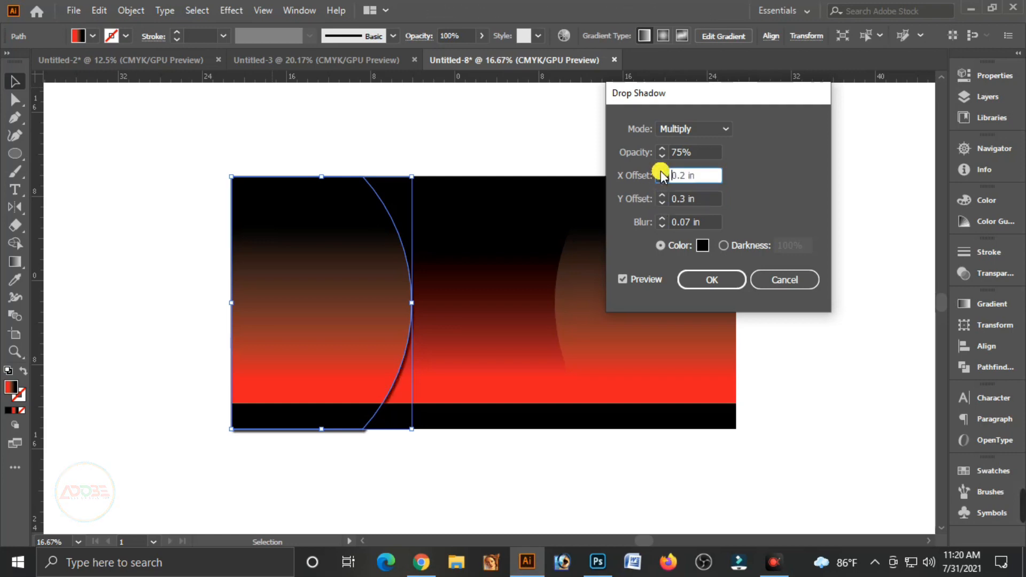
pyautogui.click(662, 173)
pyautogui.click(662, 172)
pyautogui.click(662, 172)
pyautogui.click(662, 172)
pyautogui.click(662, 172)
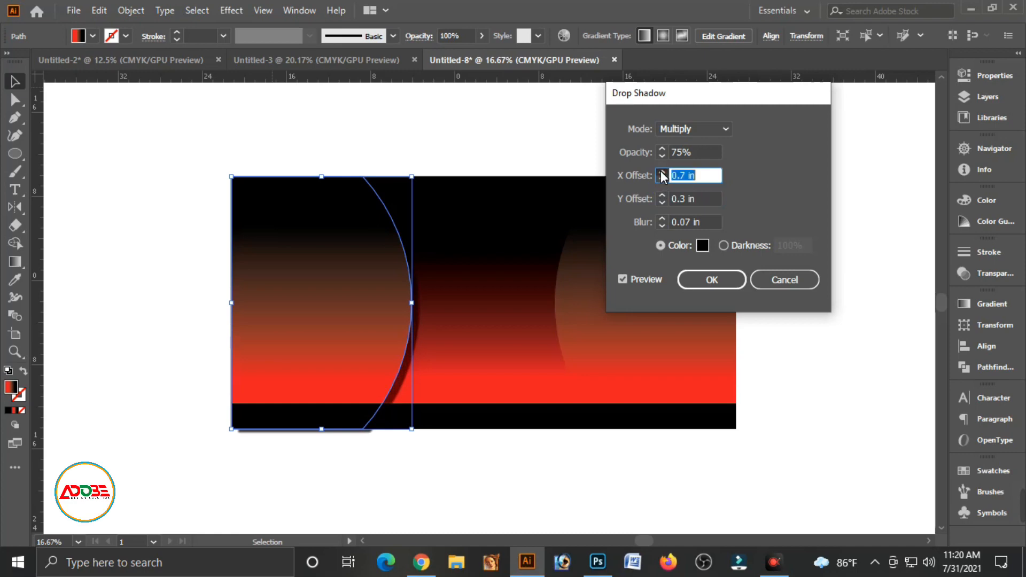
pyautogui.click(662, 172)
pyautogui.click(662, 172)
# Step: Set the left curved piece's shadow Y offset to 0 in
pyautogui.click(661, 202)
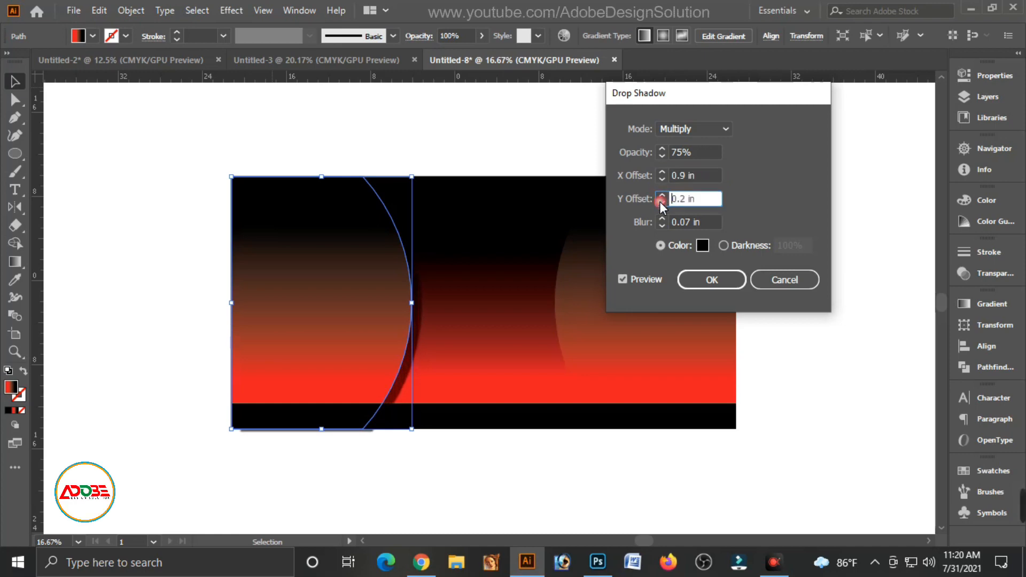
pyautogui.click(661, 202)
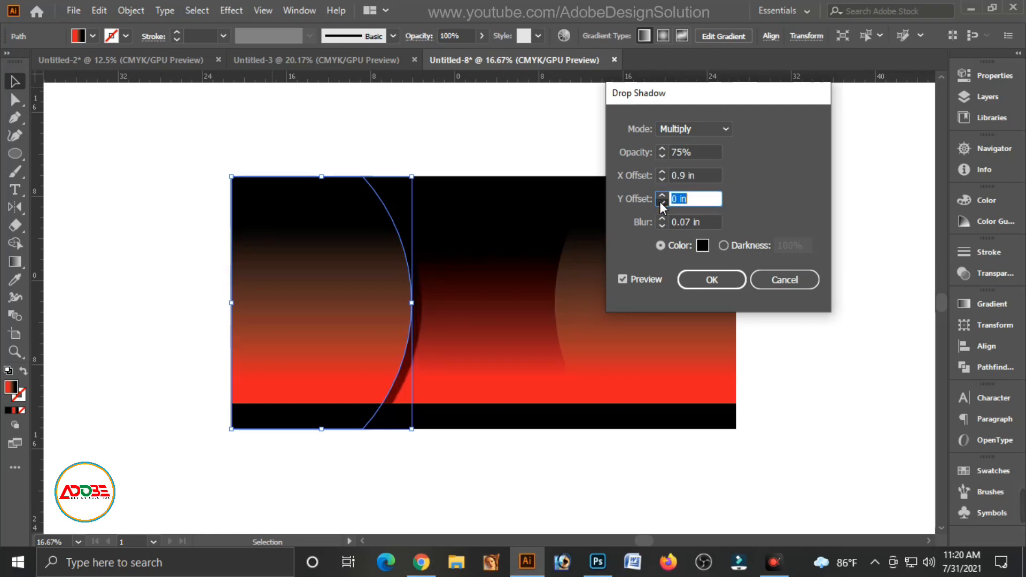
pyautogui.click(661, 202)
pyautogui.click(661, 194)
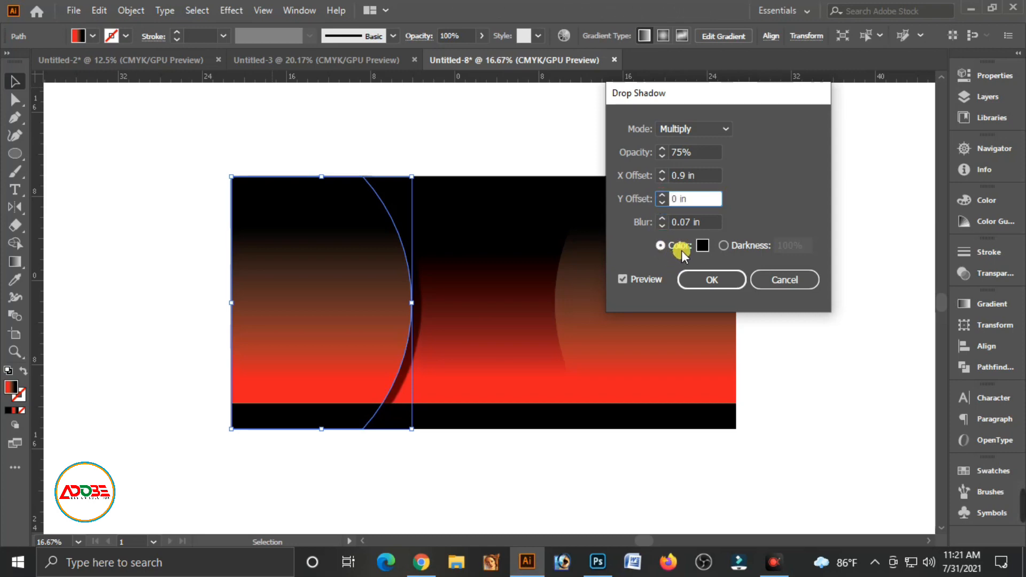
# Step: Set the left piece's shadow blur to 0.4 in and X offset to 0.8 in, and apply the effect
pyautogui.click(662, 219)
pyautogui.click(663, 219)
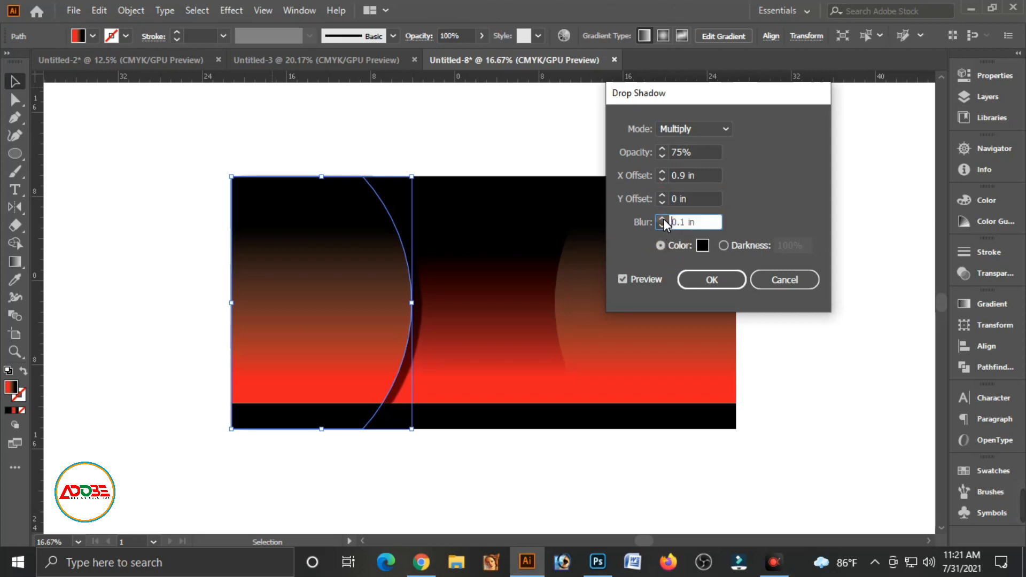
pyautogui.click(663, 219)
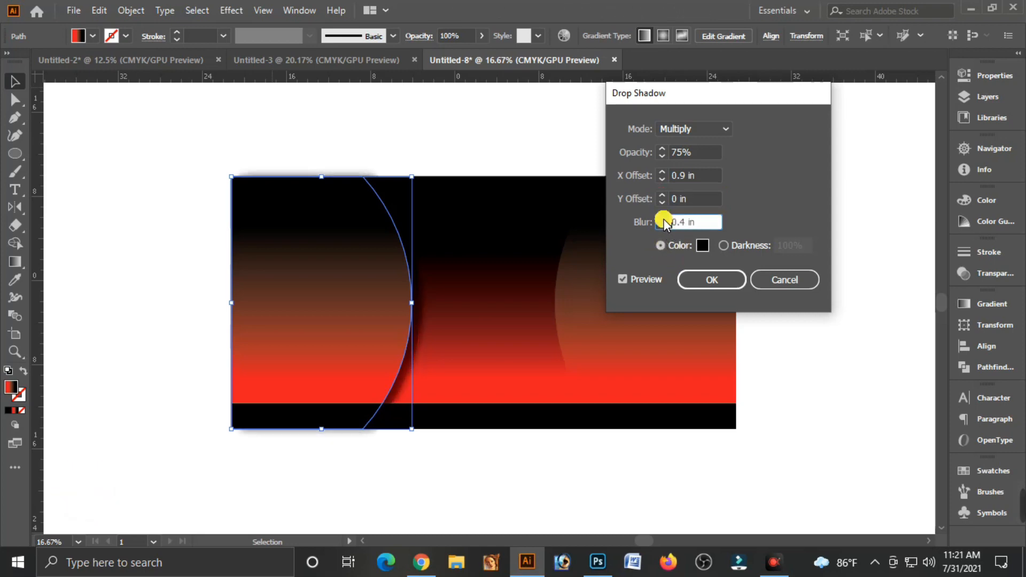
pyautogui.click(661, 179)
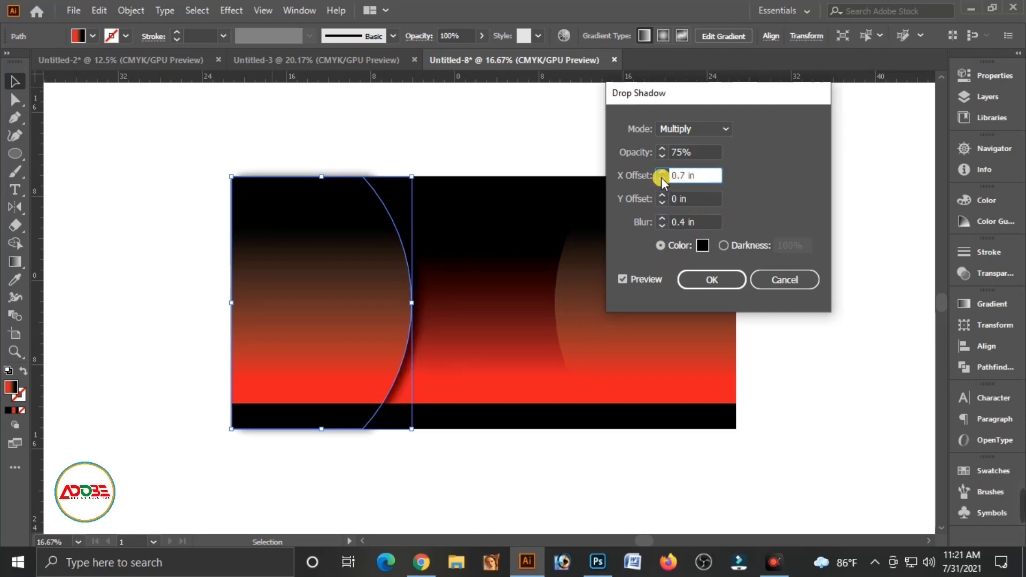
pyautogui.click(707, 280)
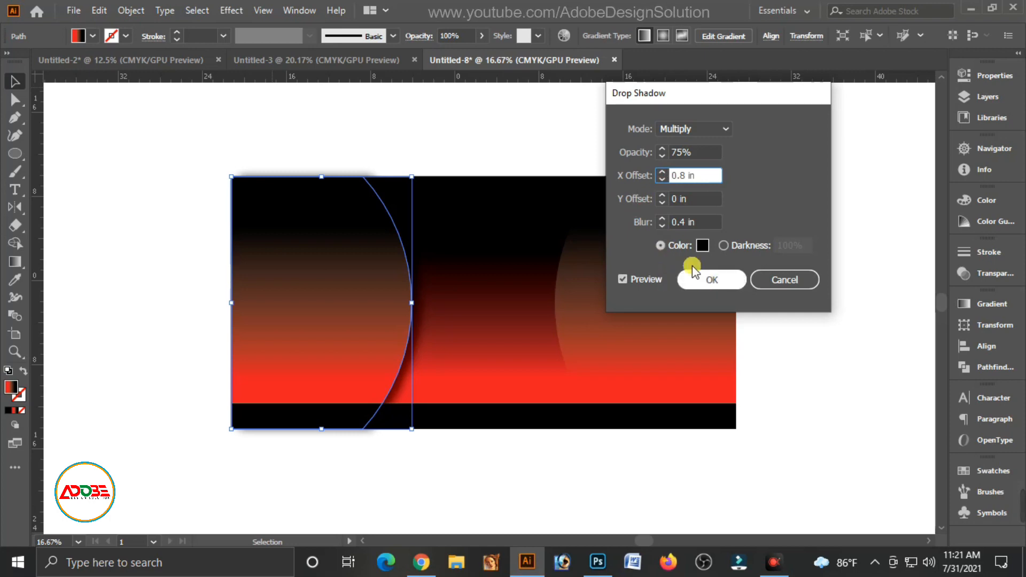
pyautogui.click(663, 218)
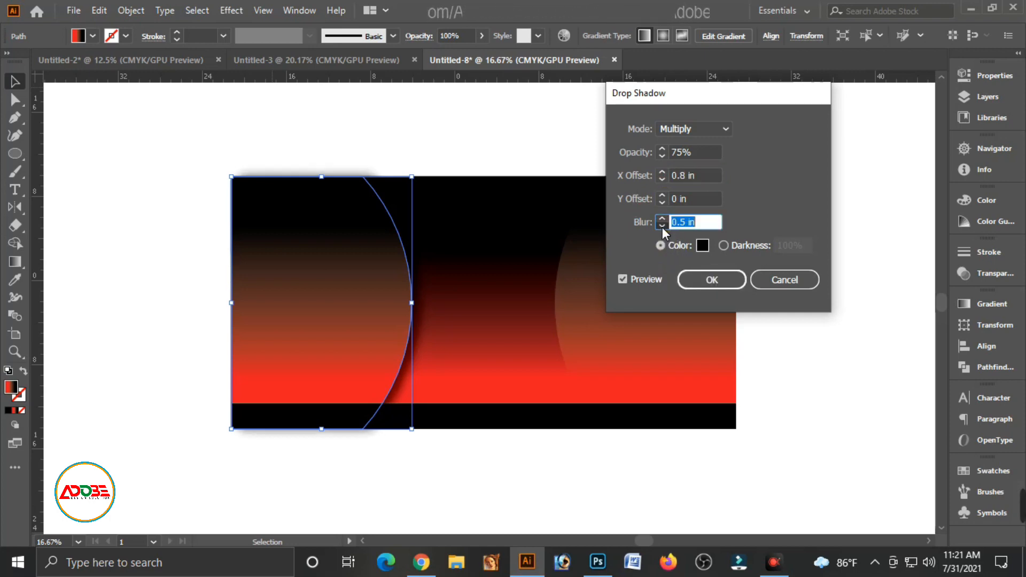
pyautogui.click(662, 226)
pyautogui.click(703, 284)
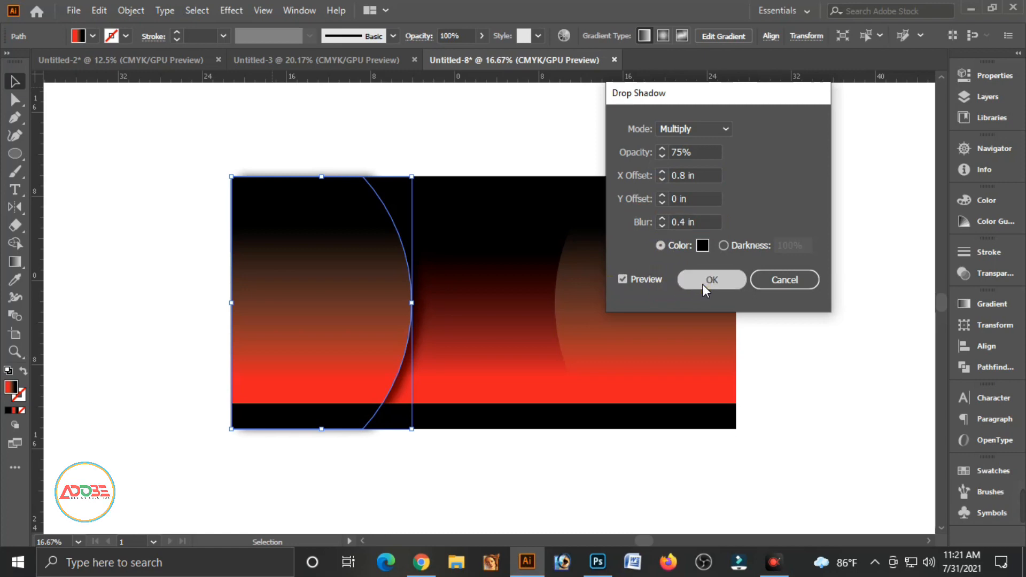
pyautogui.click(766, 300)
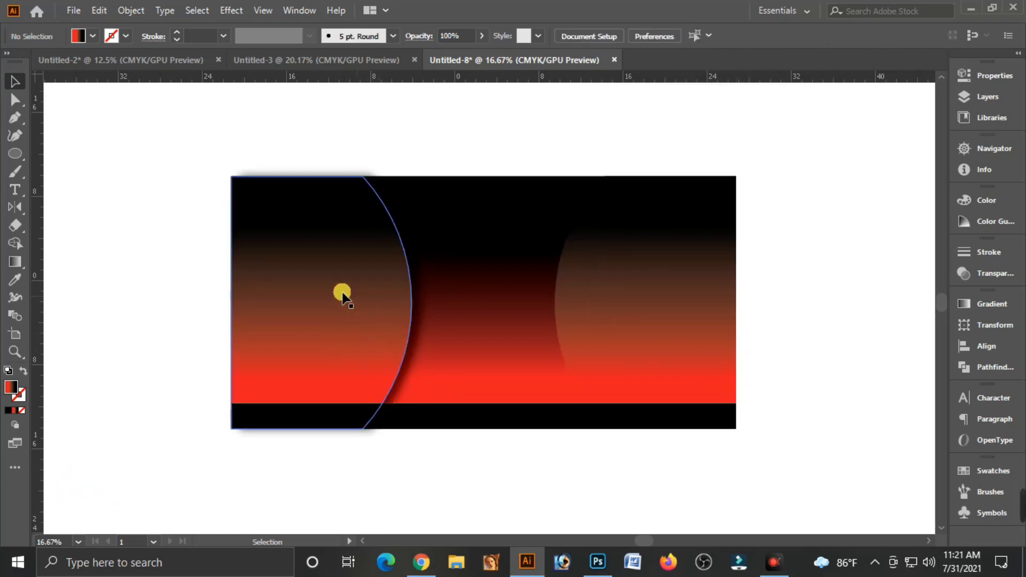
# Step: Start a Drop Shadow effect on the curved right piece with its preview enabled
pyautogui.click(609, 305)
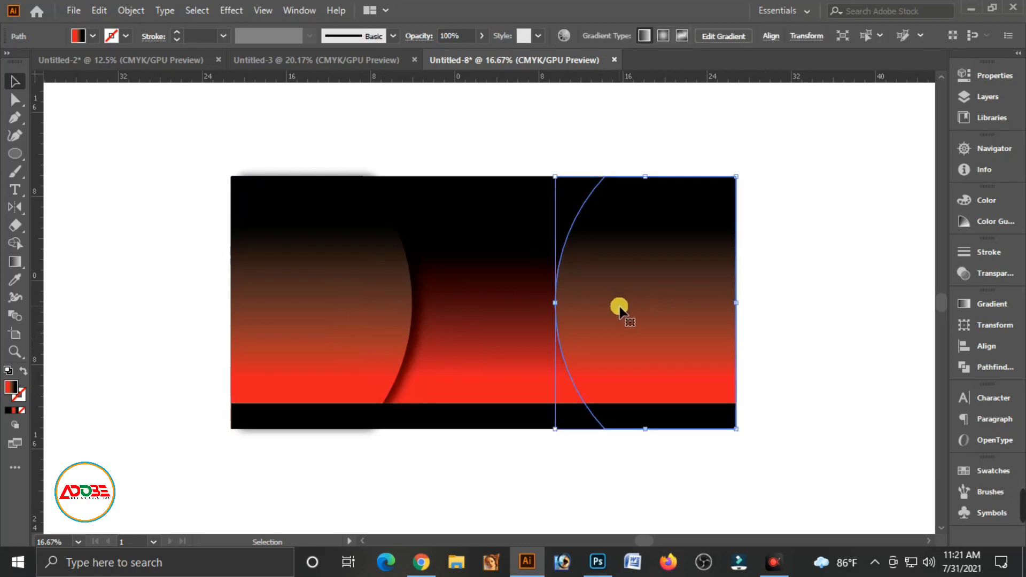
pyautogui.click(235, 10)
pyautogui.moveTo(268, 181)
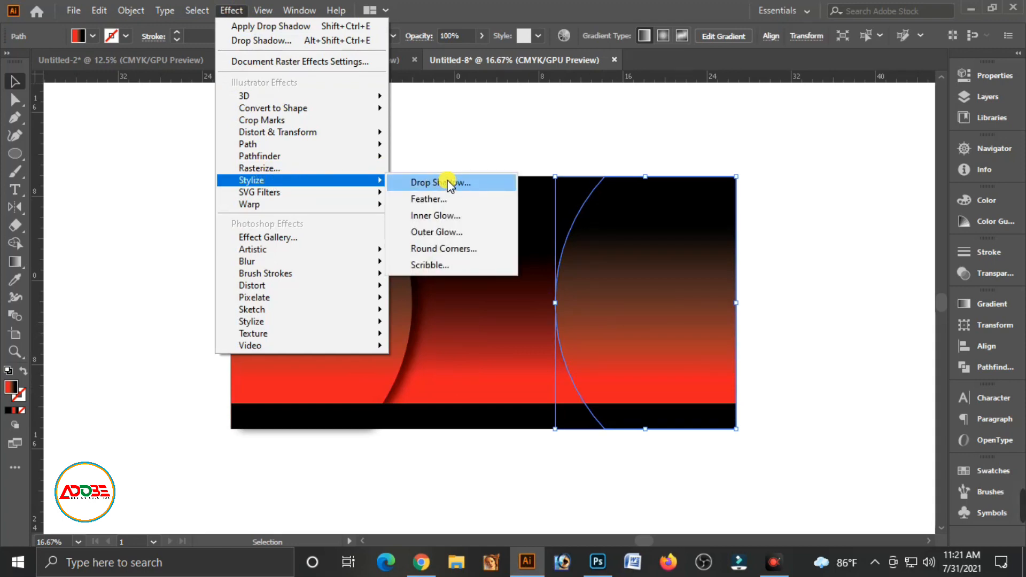
pyautogui.click(463, 184)
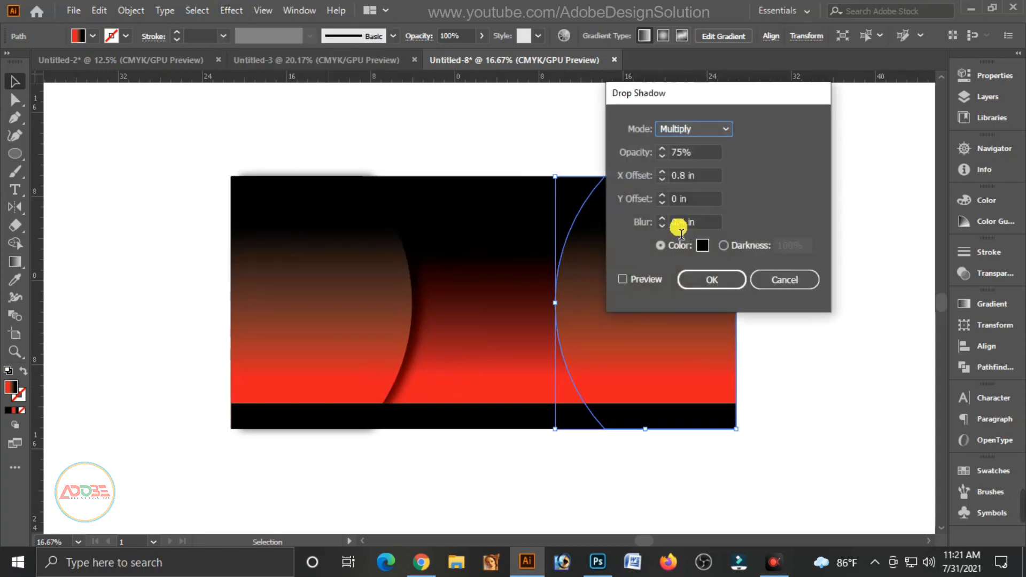
pyautogui.click(624, 278)
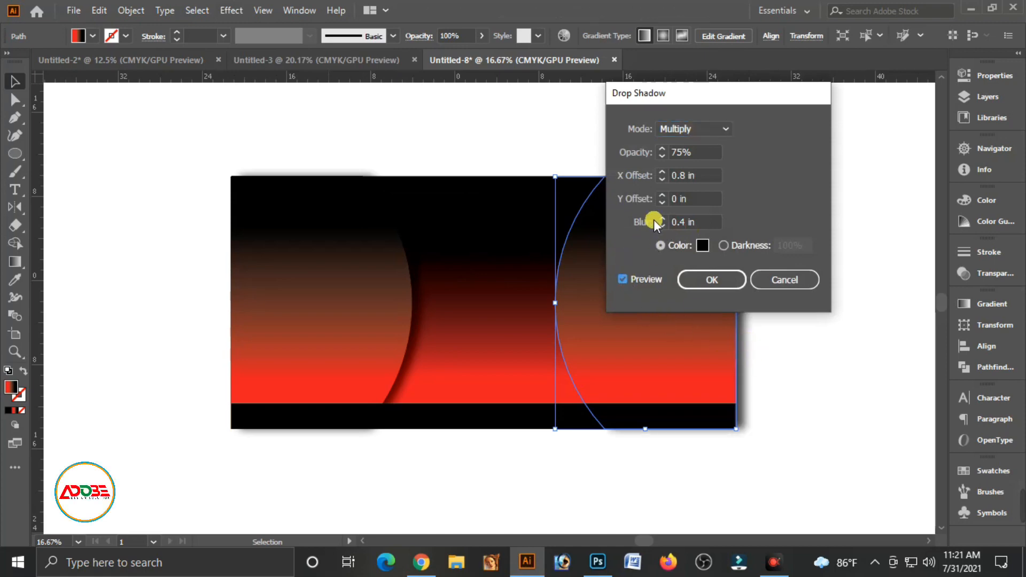
# Step: Set the right curved piece's shadow X offset to -0.8 in so the shadow falls toward the centre
pyautogui.click(663, 180)
pyautogui.click(664, 179)
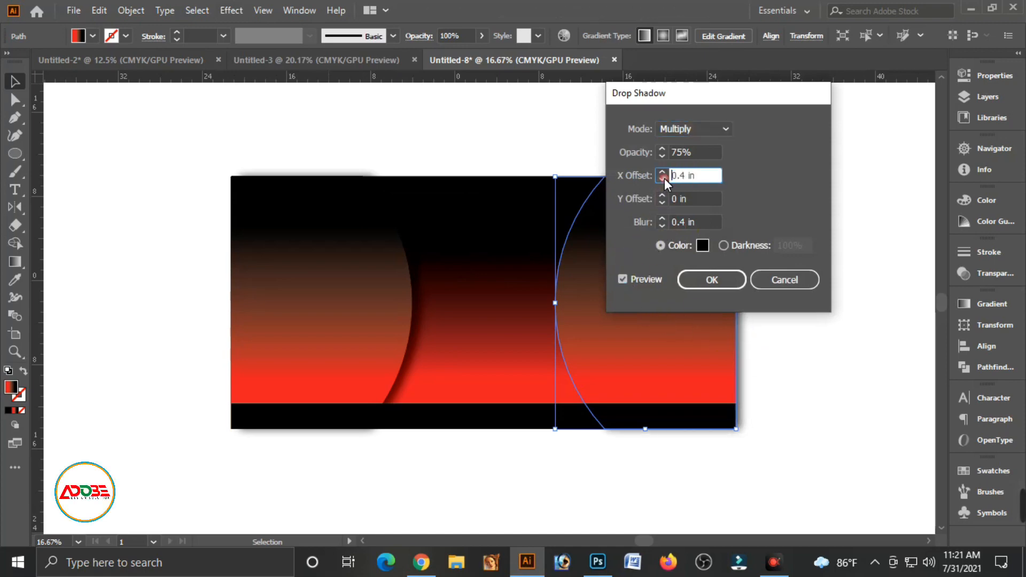
pyautogui.click(664, 179)
pyautogui.click(664, 179)
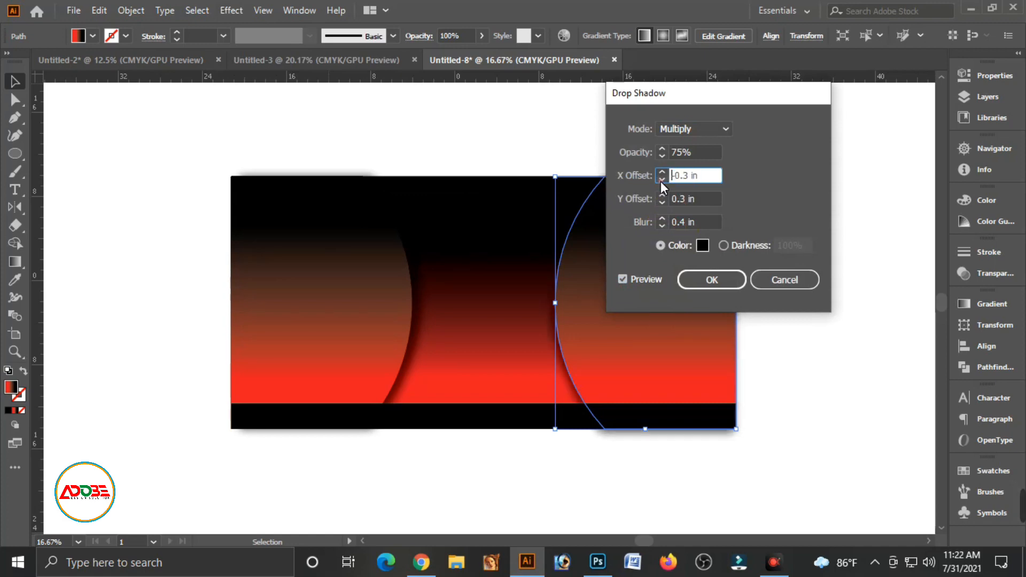
pyautogui.click(660, 181)
pyautogui.click(661, 180)
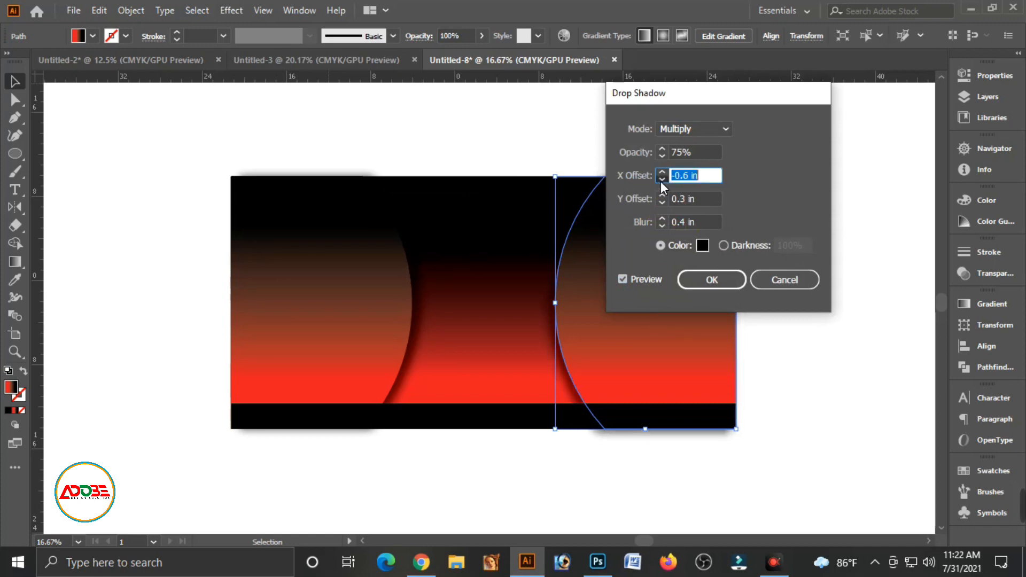
pyautogui.click(662, 180)
pyautogui.click(661, 180)
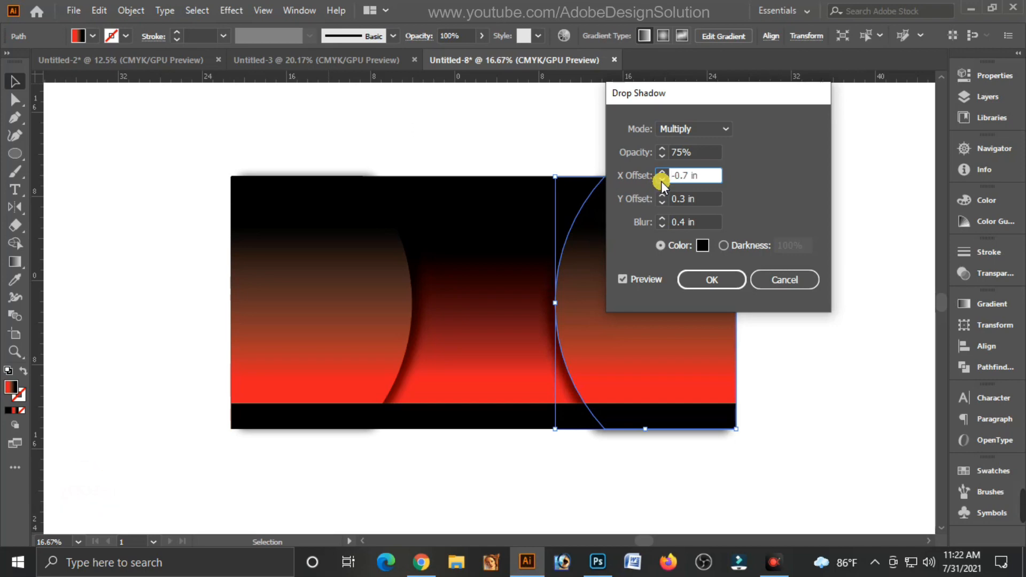
# Step: Set the right piece's shadow Y offset to 0 in, apply the effect and deselect the piece
pyautogui.click(661, 203)
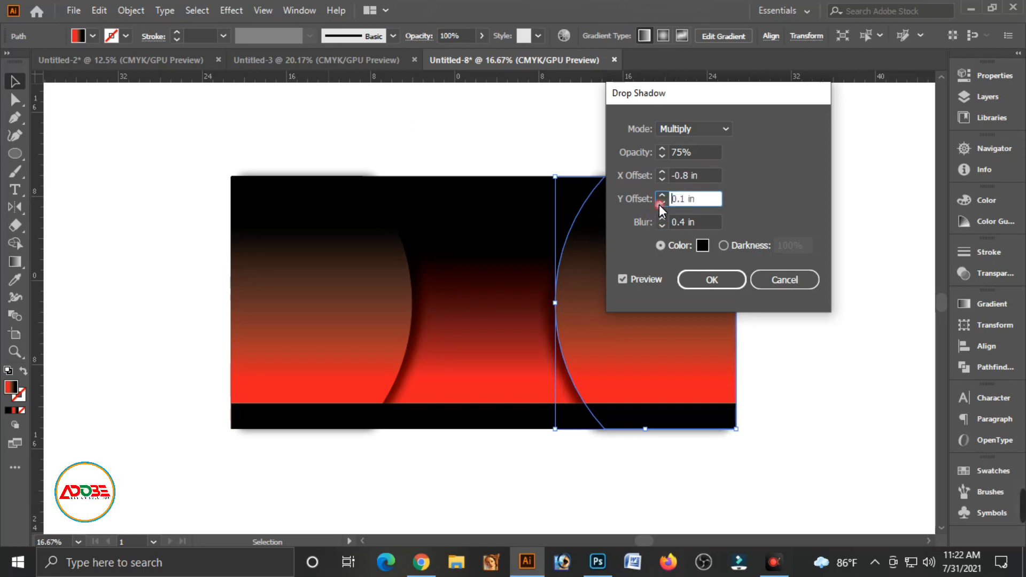
pyautogui.click(661, 204)
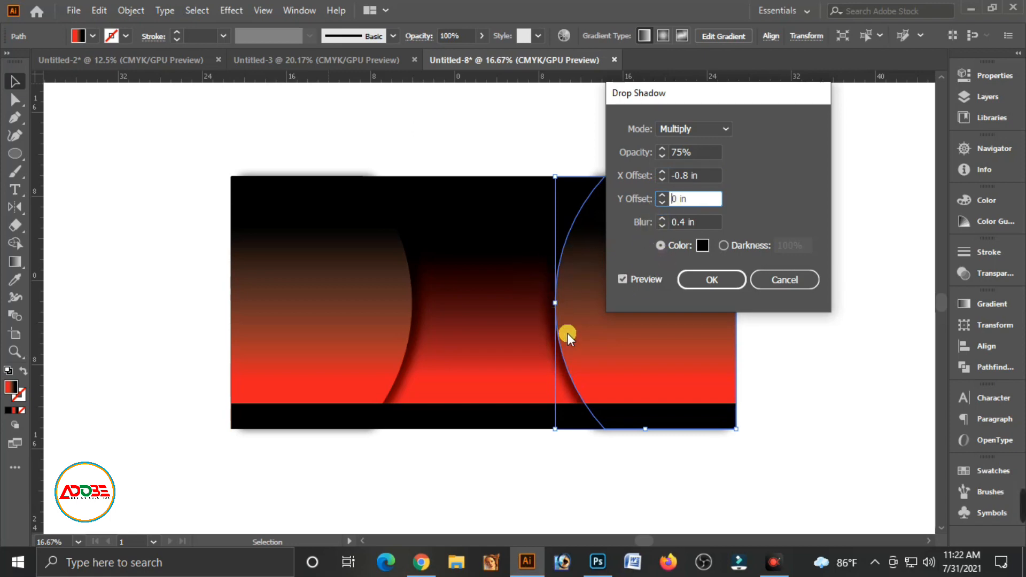
pyautogui.click(705, 279)
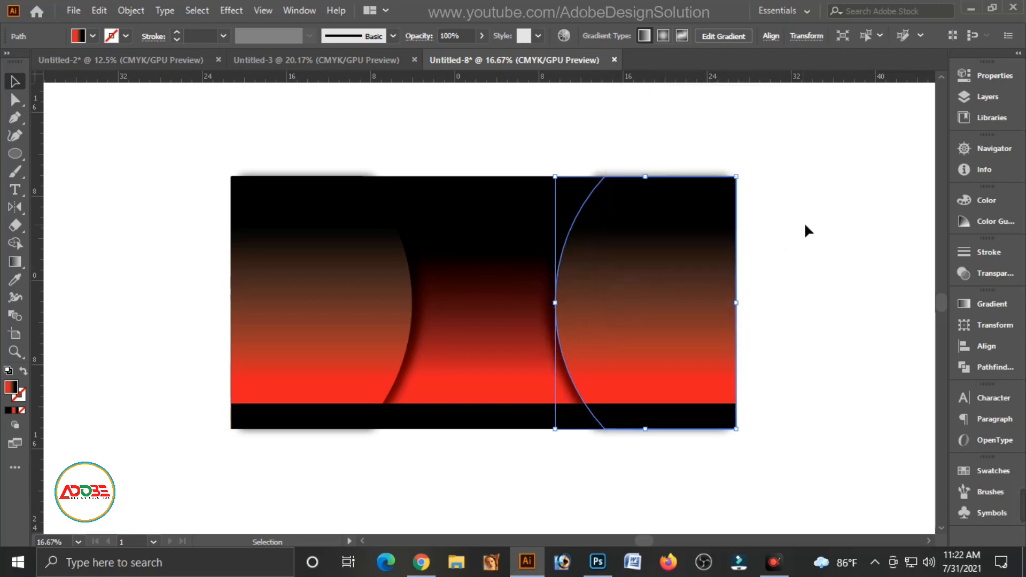
pyautogui.click(804, 222)
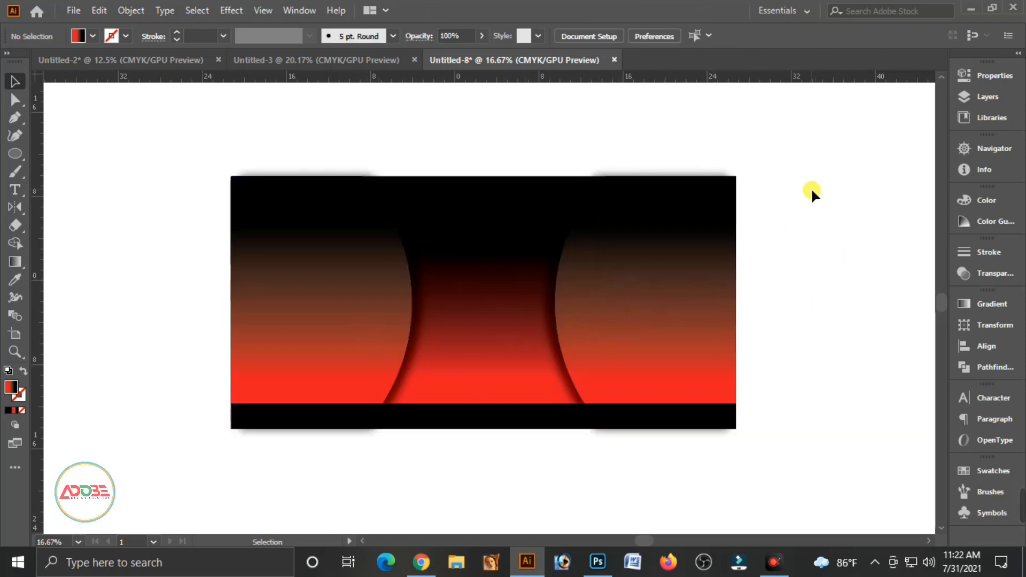
# Step: Cut the selected portraits, splashes and photo grid from the Untitled-3 document and paste them into Untitled-8
pyautogui.click(508, 422)
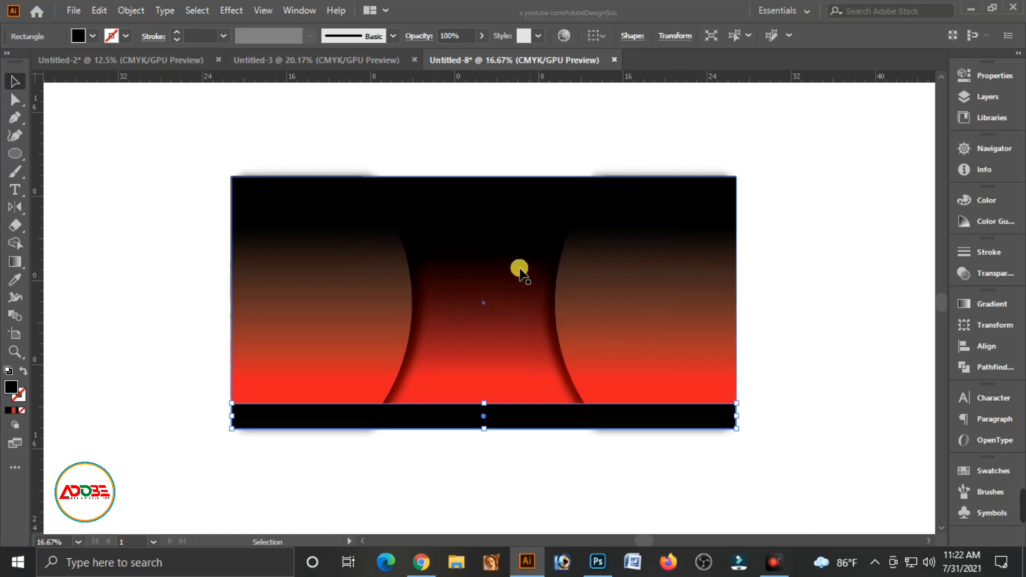
pyautogui.click(338, 60)
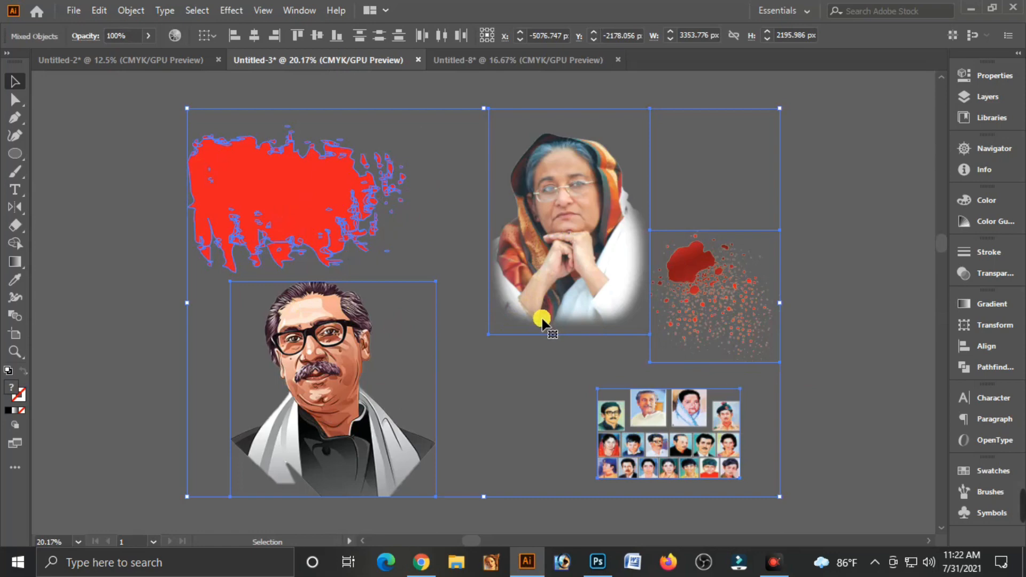
pyautogui.hotkey('ctrl', 'x')
pyautogui.click(493, 61)
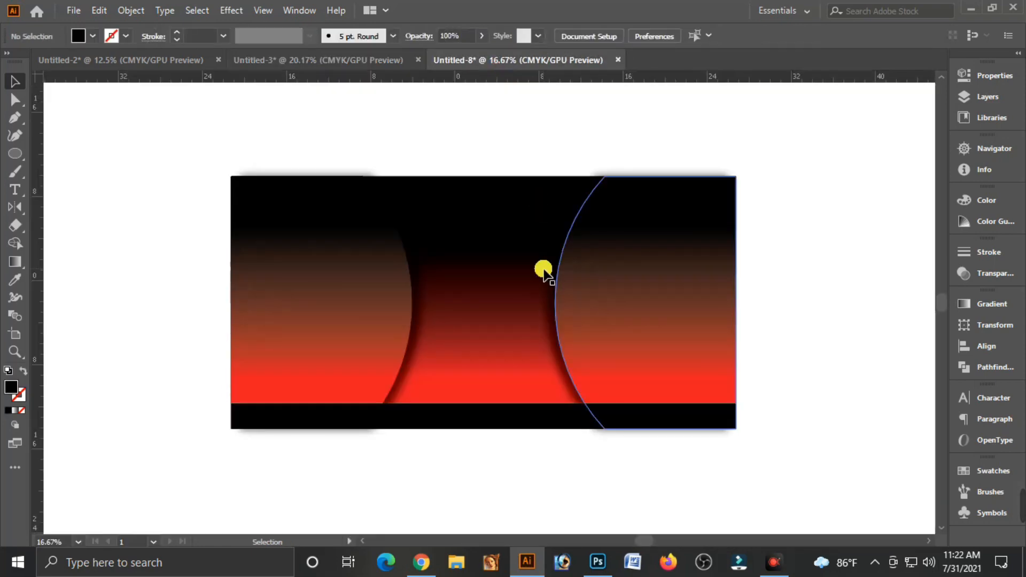
pyautogui.hotkey('ctrl', 'v')
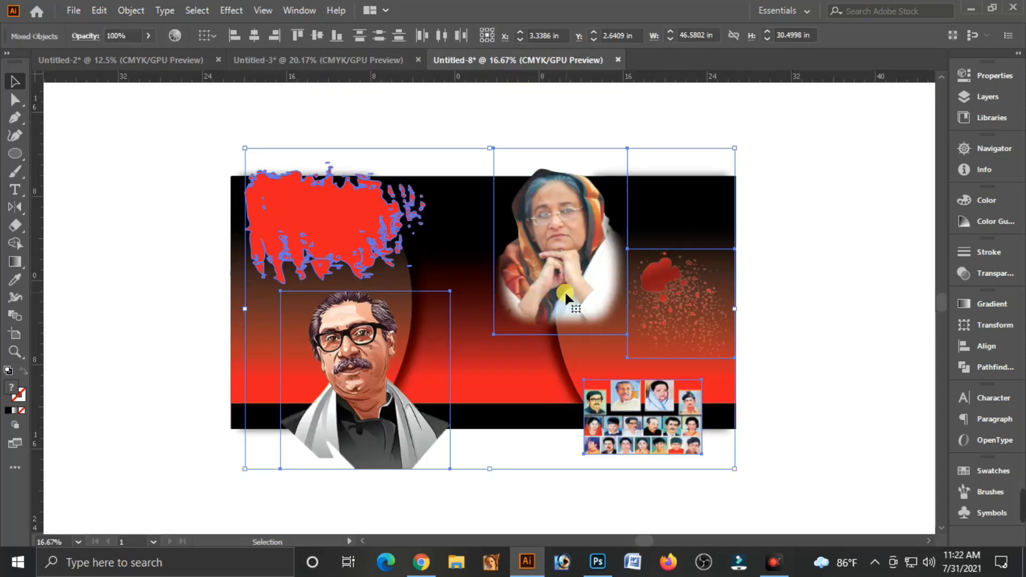
# Step: Move the pasted artwork up and to the right of the background, and deselect it
pyautogui.hotkey('ctrl', '-')
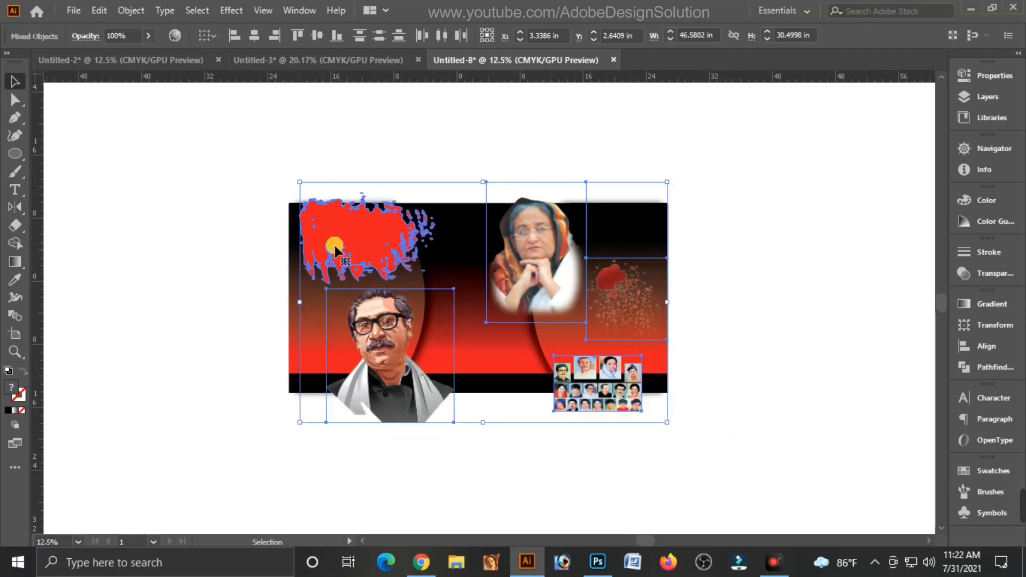
pyautogui.moveTo(335, 250); pyautogui.dragTo(525, 166)
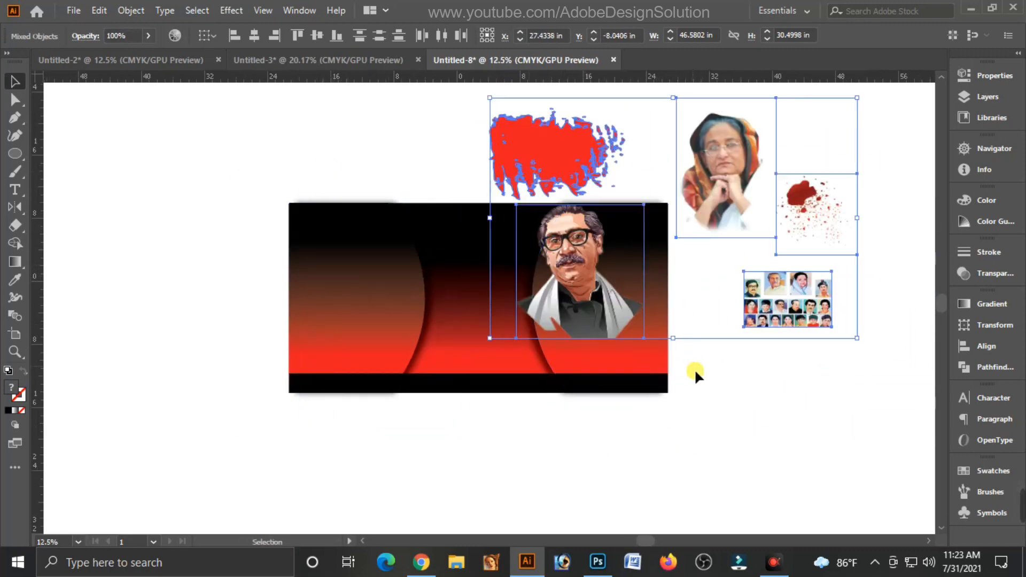
pyautogui.click(694, 368)
# Step: Move the red brush splash onto the curved left piece of the background
pyautogui.click(571, 257)
pyautogui.click(566, 140)
pyautogui.moveTo(566, 140); pyautogui.dragTo(374, 299)
# Step: Move the illustrated portrait of the man in glasses over the red brush splash, and select both objects
pyautogui.click(579, 300)
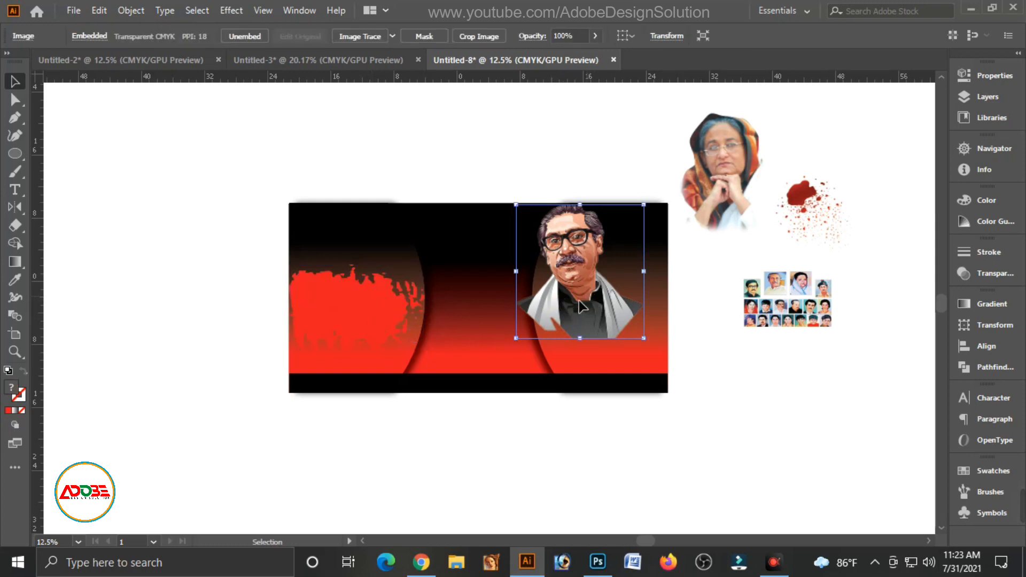
pyautogui.moveTo(579, 300); pyautogui.dragTo(376, 309)
pyautogui.keyDown('shift'); pyautogui.click(304, 297); pyautogui.keyUp('shift')
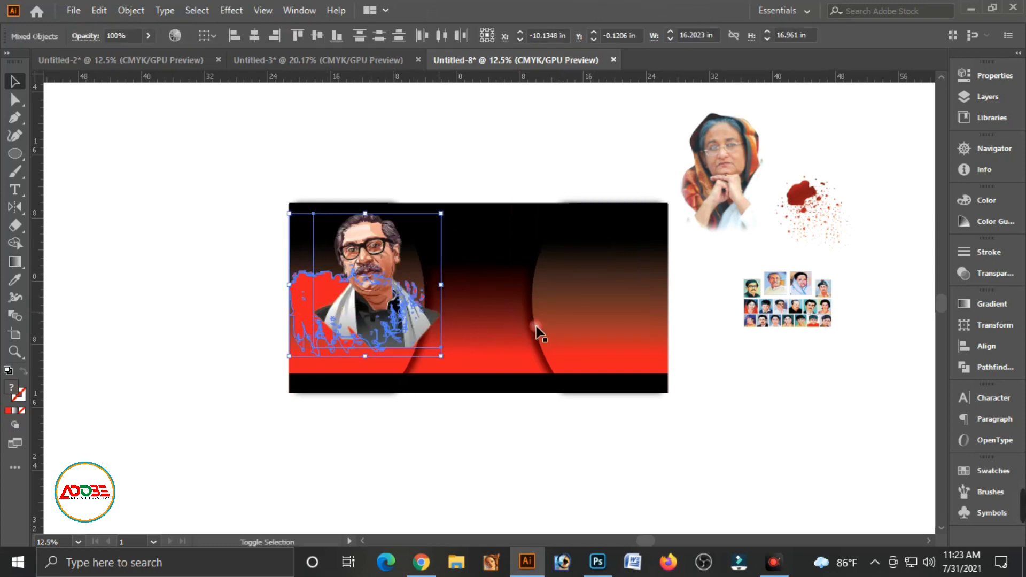
# Step: Left-align the illustrated portrait with the red brush splash on the curved left piece, and deselect everything
pyautogui.click(978, 345)
pyautogui.click(787, 338)
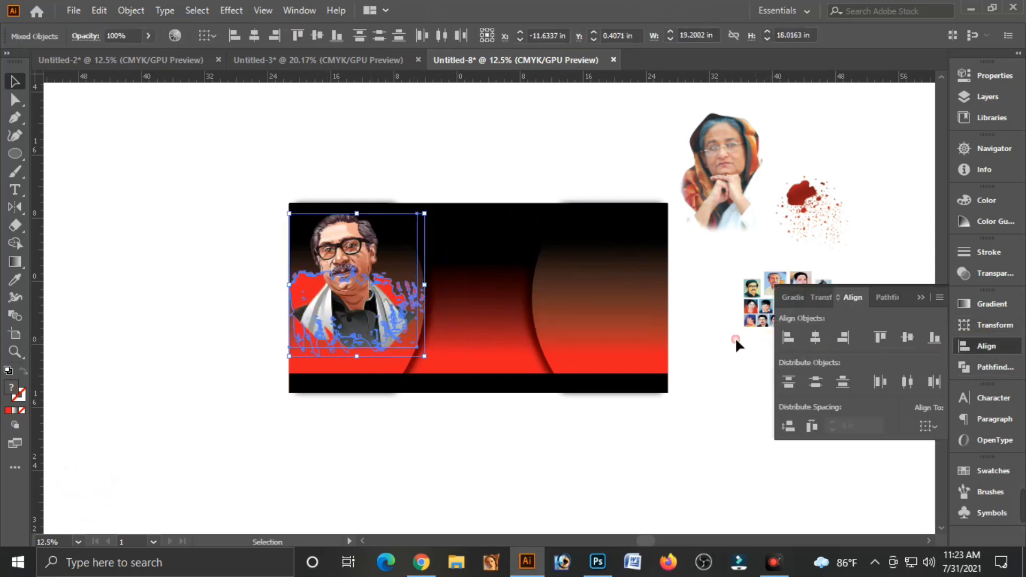
pyautogui.keyDown('shift'); pyautogui.click(374, 367); pyautogui.keyUp('shift')
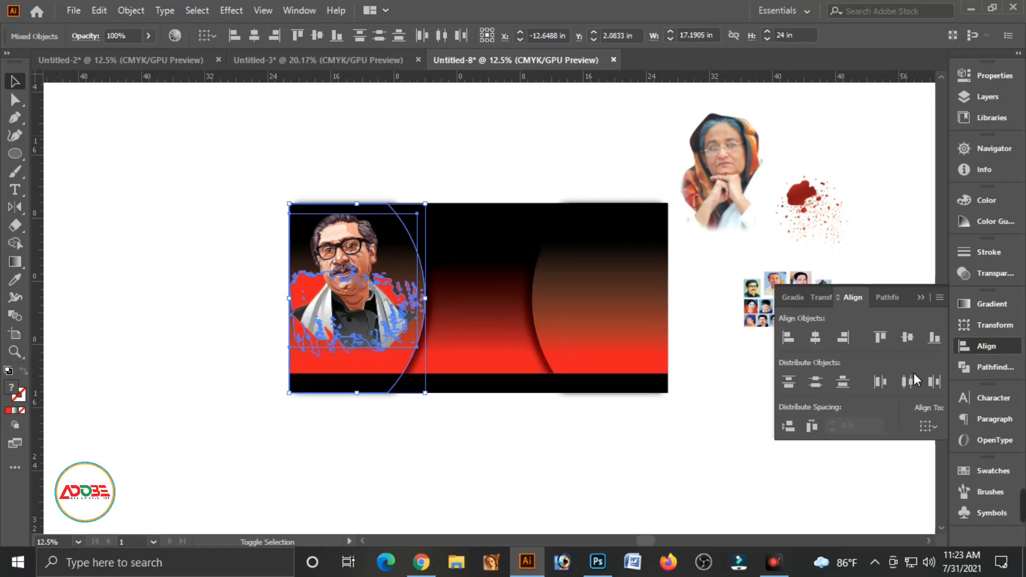
pyautogui.click(382, 435)
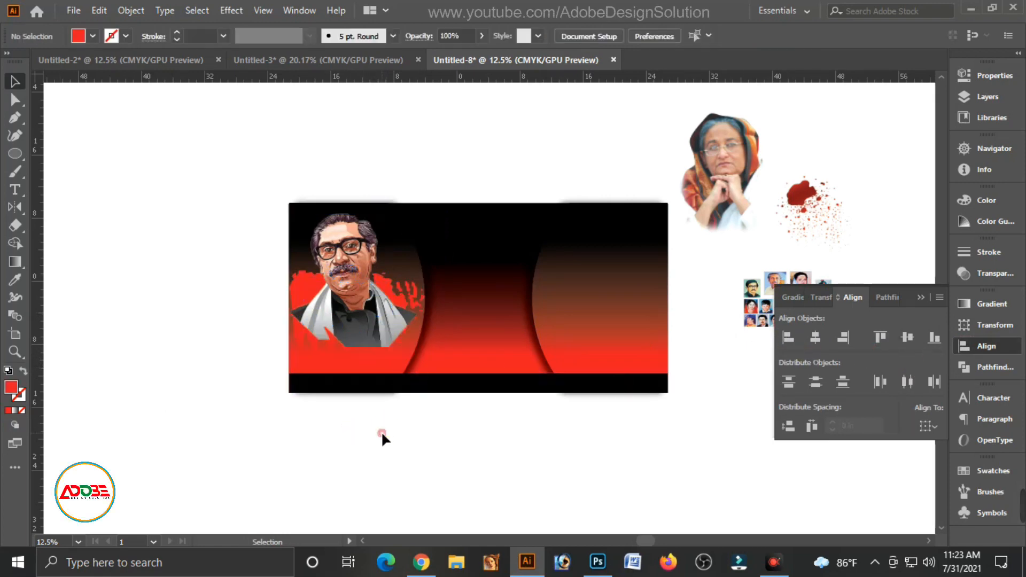
# Step: Move the illustrated portrait and its red brush splash together slightly down within the curved left piece, and deselect them
pyautogui.click(364, 315)
pyautogui.keyDown('shift'); pyautogui.click(364, 315); pyautogui.keyUp('shift')
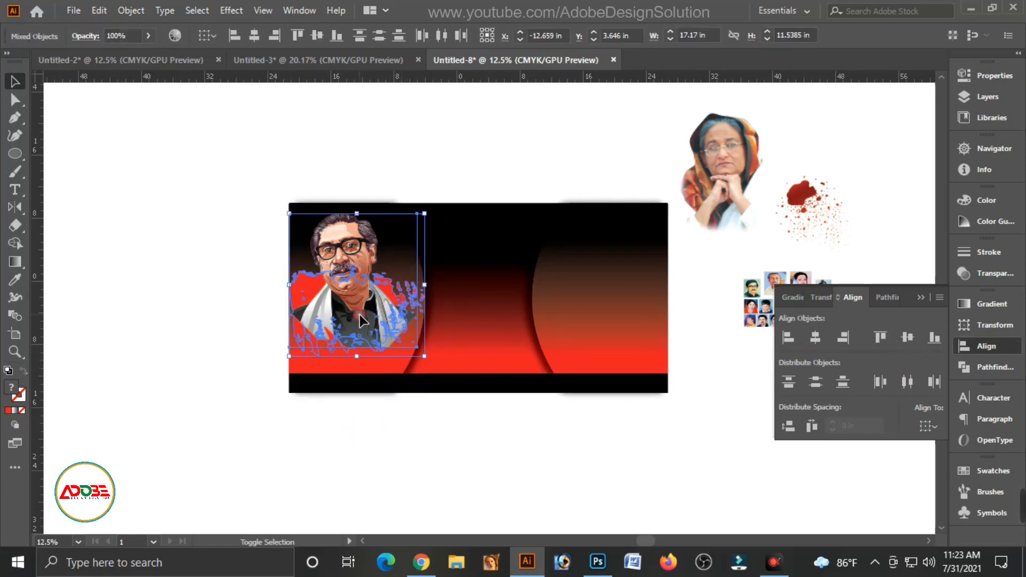
pyautogui.moveTo(364, 316); pyautogui.dragTo(356, 317)
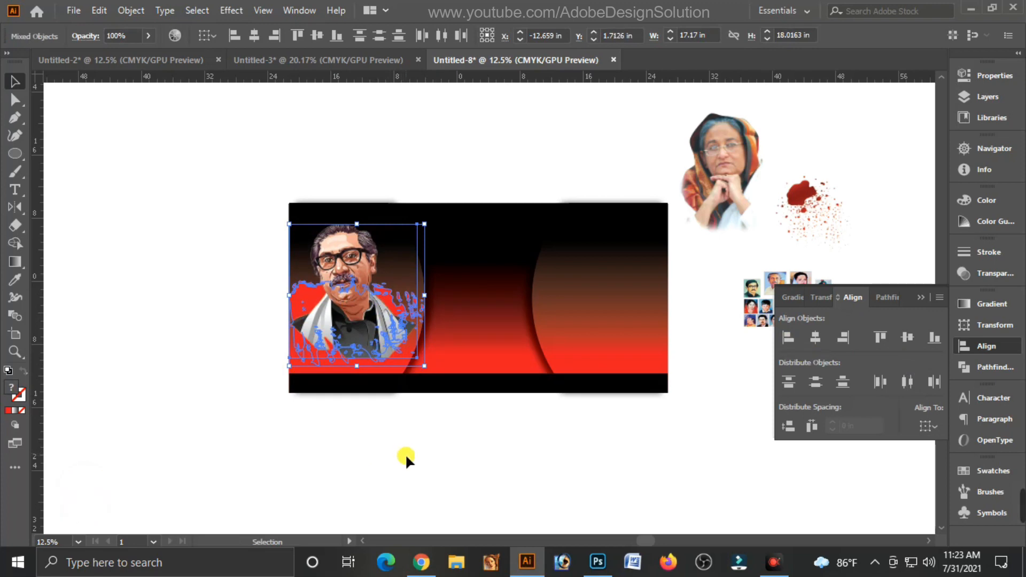
pyautogui.click(556, 397)
# Step: Move the portrait of the woman in the headscarf onto the curved right piece of the background
pyautogui.moveTo(727, 163); pyautogui.dragTo(614, 291)
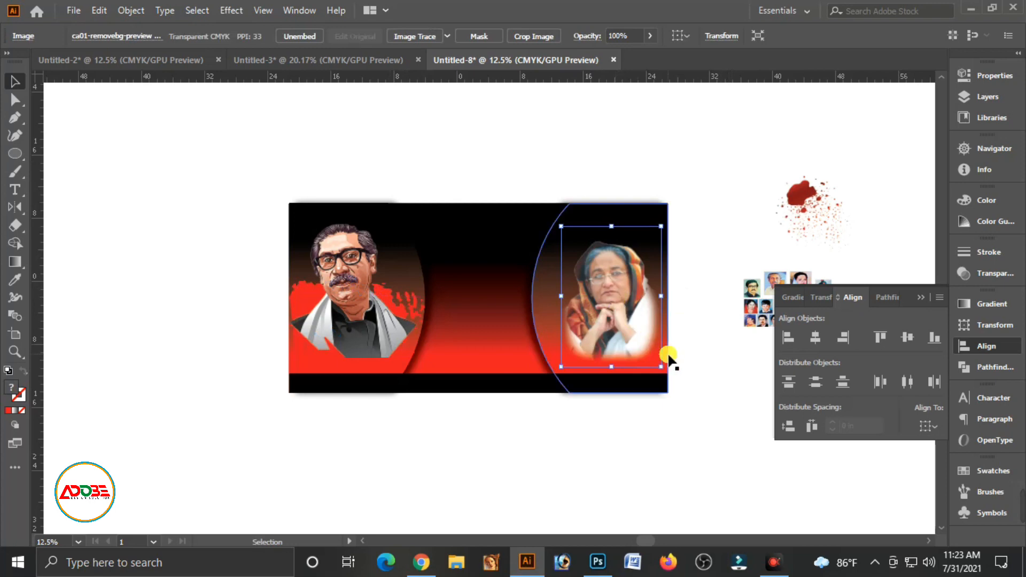
pyautogui.click(725, 238)
# Step: Move the photo grid to the upper centre of the banner and the dark red splatter onto its left part
pyautogui.click(804, 204)
pyautogui.moveTo(753, 291); pyautogui.dragTo(454, 240)
pyautogui.moveTo(825, 209); pyautogui.dragTo(472, 282)
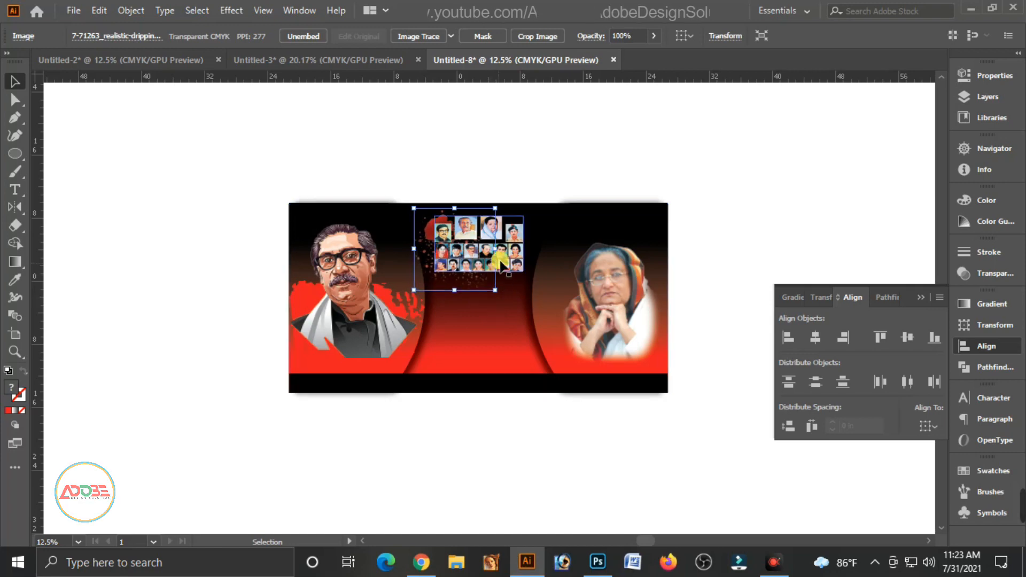
pyautogui.keyDown('shift'); pyautogui.click(521, 255); pyautogui.keyUp('shift')
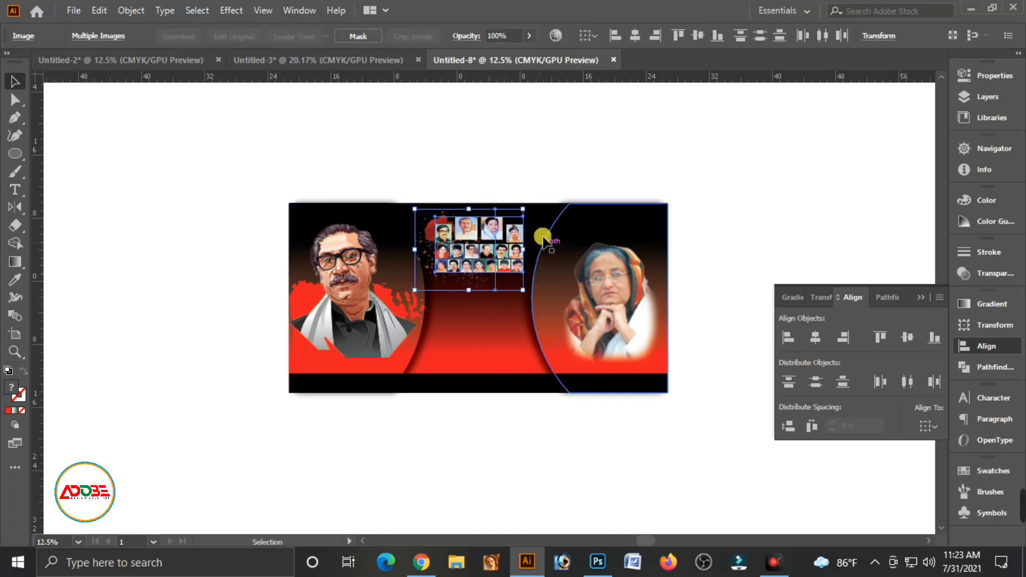
pyautogui.click(542, 162)
pyautogui.moveTo(252, 157); pyautogui.dragTo(321, 206)
pyautogui.moveTo(639, 323); pyautogui.dragTo(545, 288)
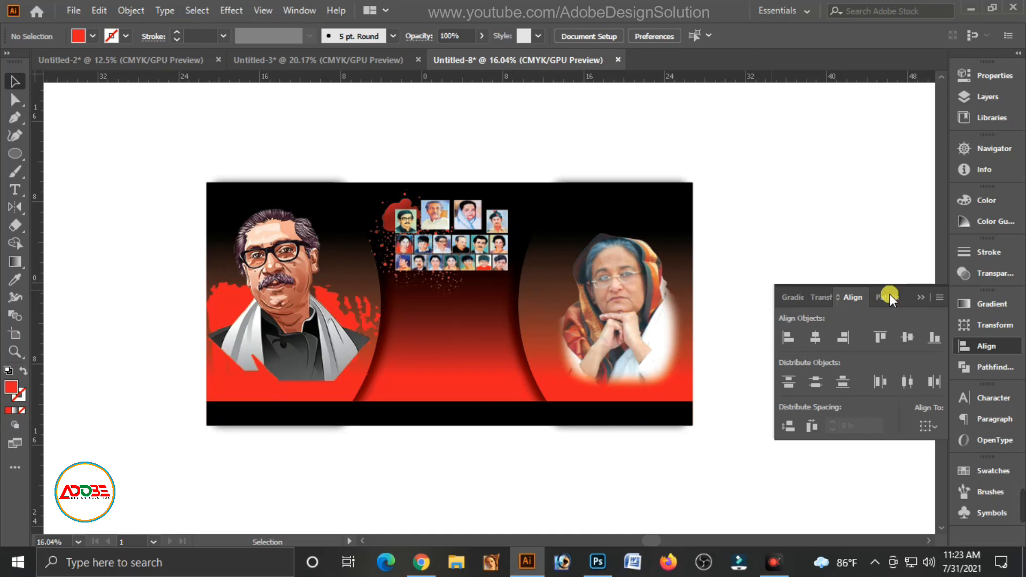
pyautogui.click(917, 296)
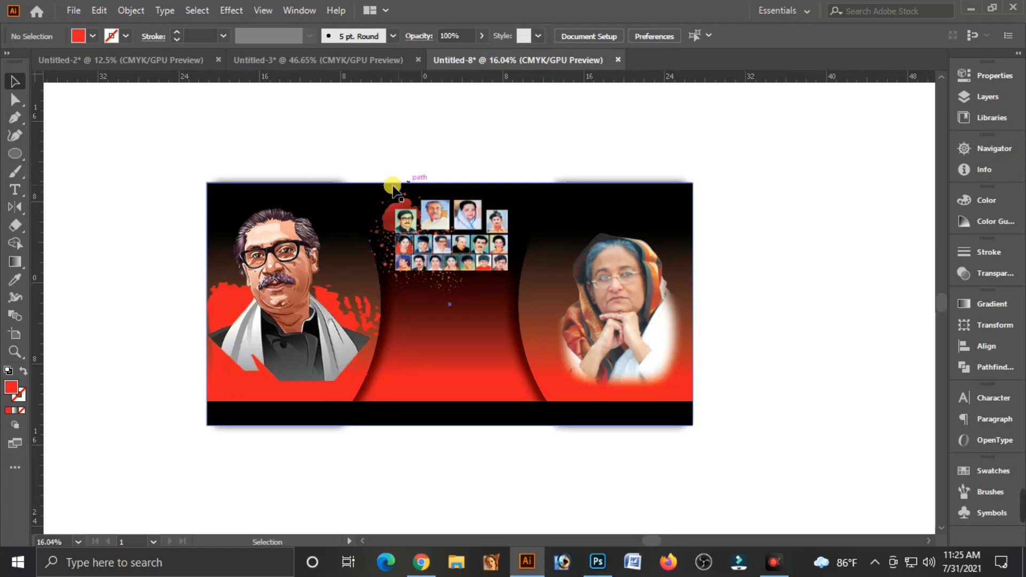
# Step: Cut the Bengali text lines from the Untitled-3 document, paste them into Untitled-8 and place them to the right of the banner
pyautogui.click(323, 61)
pyautogui.click(441, 346)
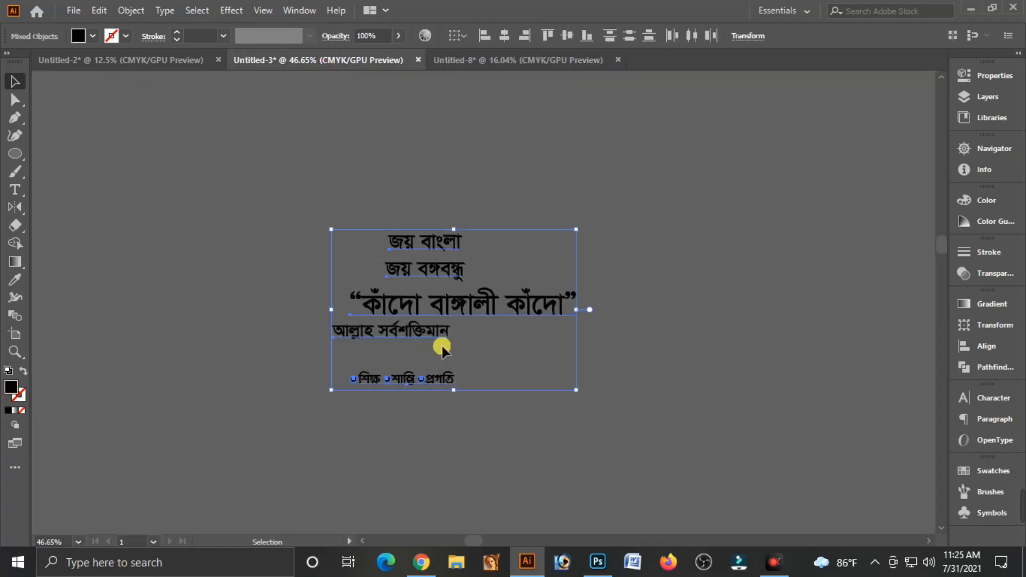
pyautogui.press('a')
pyautogui.press('Delete')
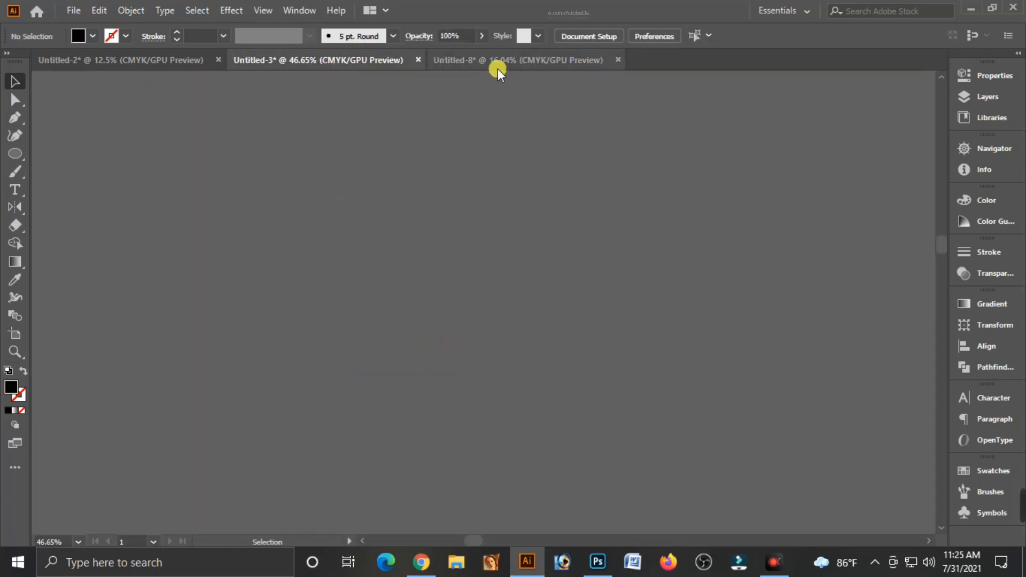
pyautogui.click(498, 66)
pyautogui.hotkey('ctrl', 'v')
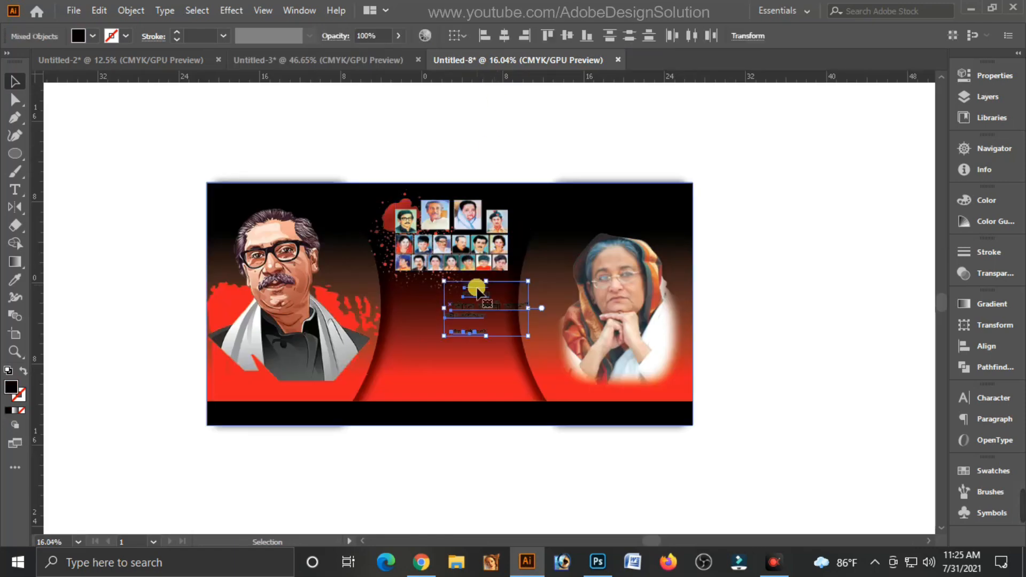
pyautogui.moveTo(474, 303); pyautogui.dragTo(727, 216)
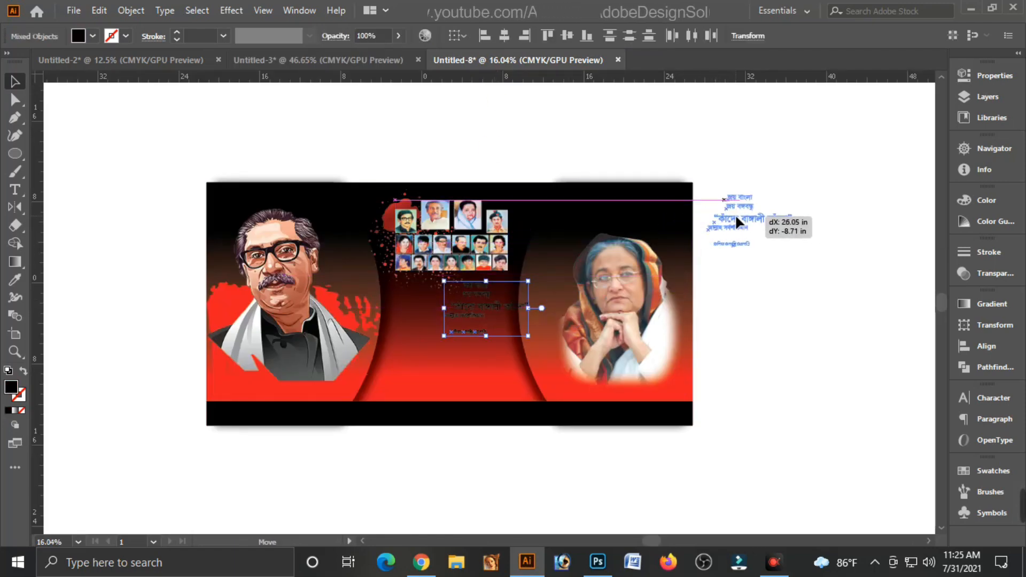
pyautogui.hotkey('ctrl', 'shift', 'a')
# Step: Move the text line "আল্লাহ সর্বশক্তিমান" above the photo grid and fill it yellow by setting K to 0%
pyautogui.press('z')
pyautogui.moveTo(182, 139); pyautogui.dragTo(236, 183)
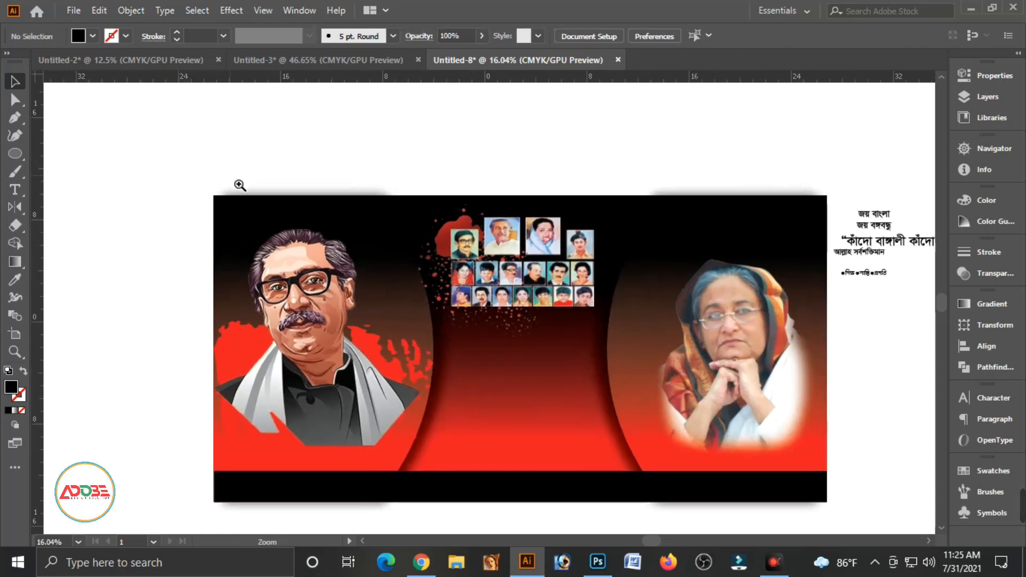
pyautogui.moveTo(687, 275); pyautogui.dragTo(641, 282)
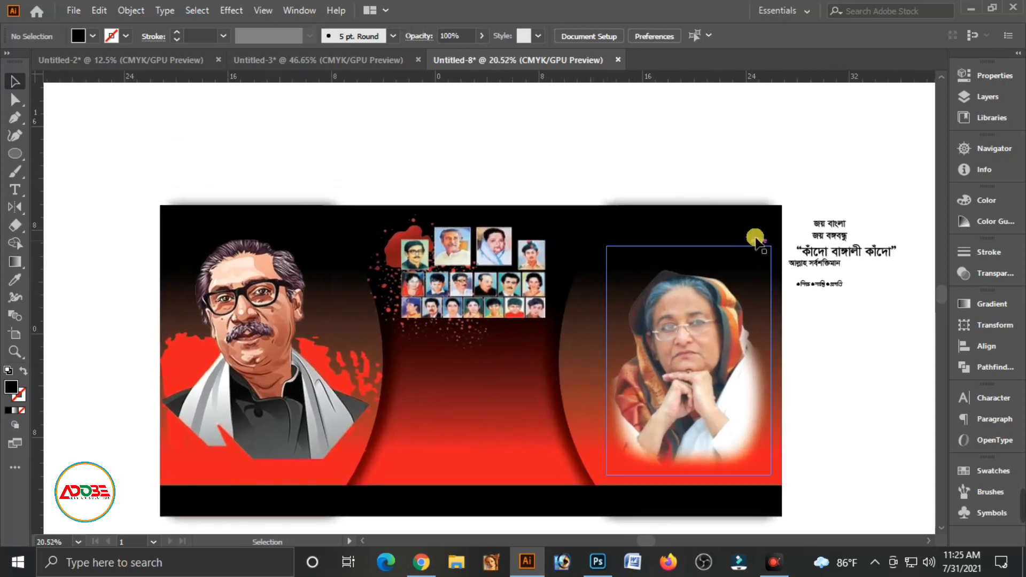
pyautogui.click(853, 255)
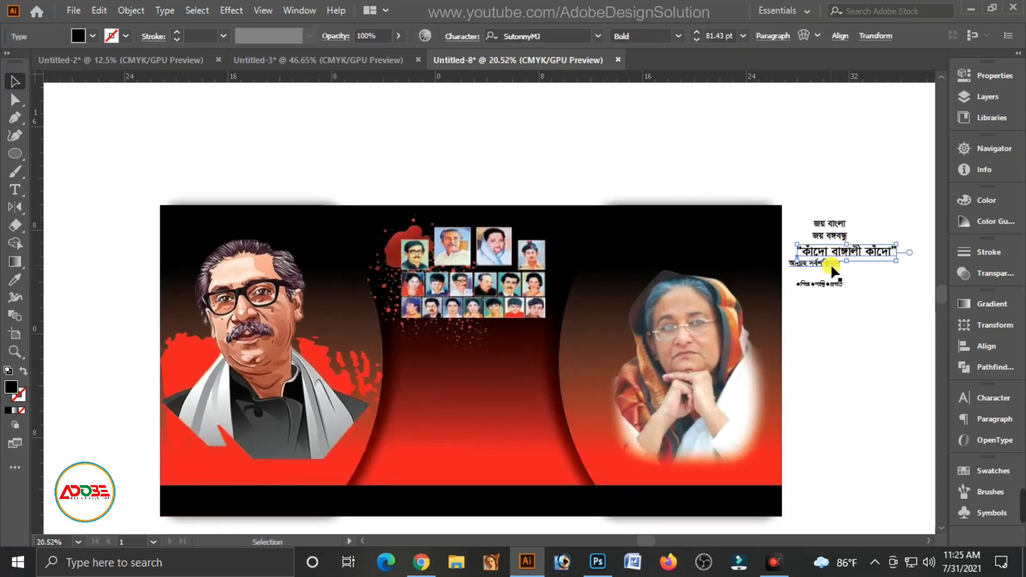
pyautogui.moveTo(833, 264); pyautogui.dragTo(489, 216)
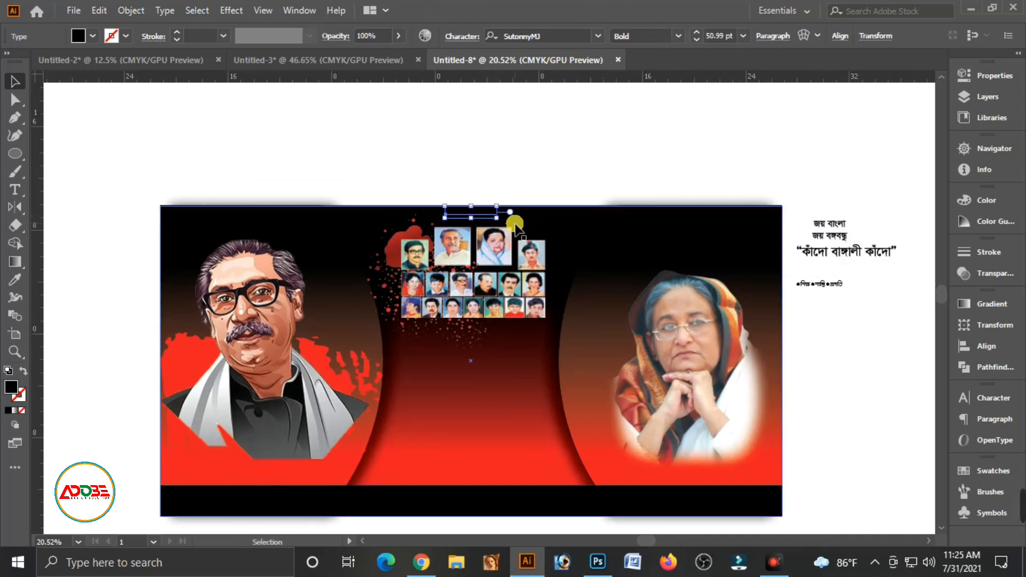
pyautogui.click(963, 200)
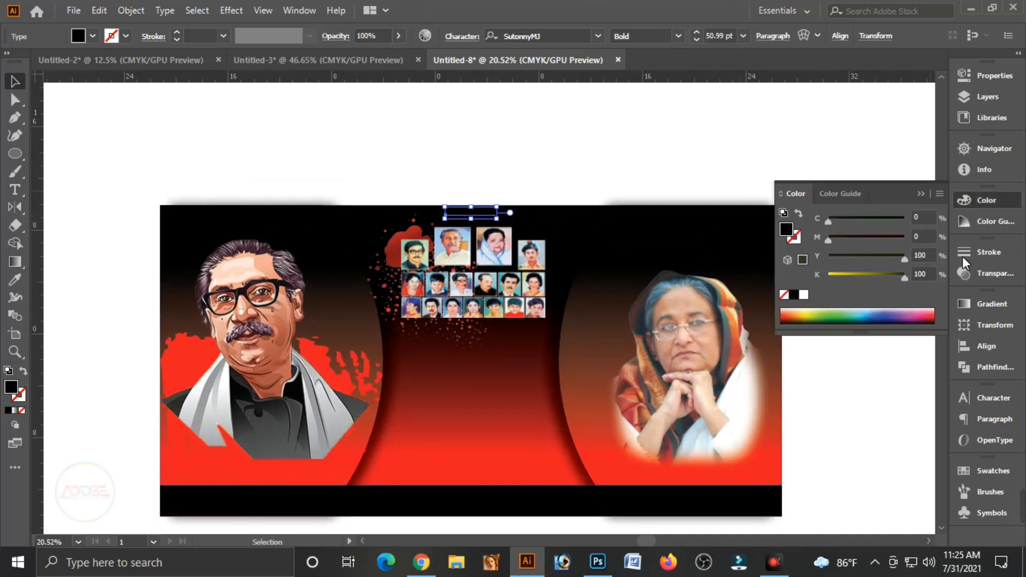
pyautogui.moveTo(904, 277); pyautogui.dragTo(829, 277)
pyautogui.click(559, 147)
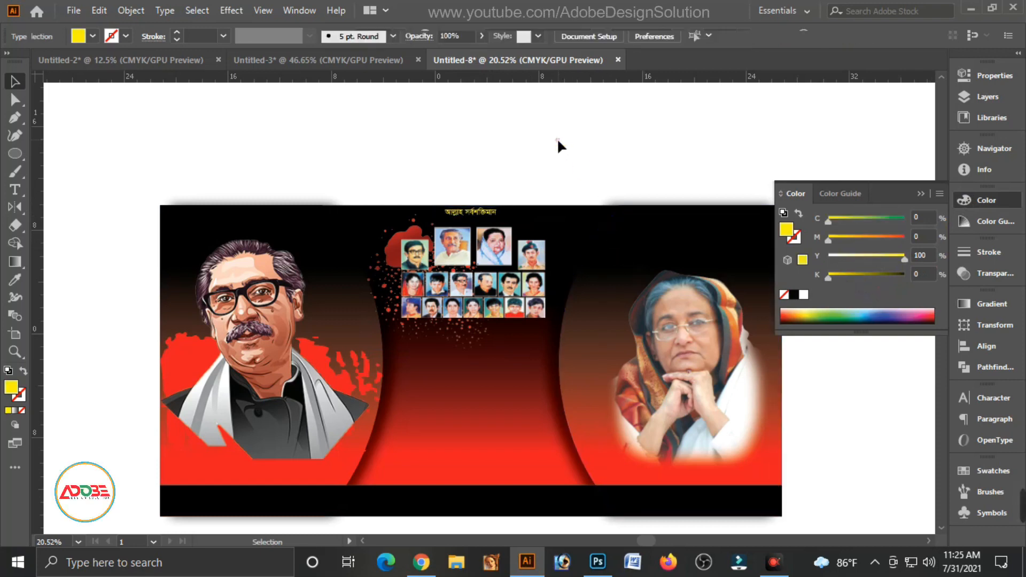
# Step: Nudge the photo grid slightly up towards the yellow text line, and deselect it
pyautogui.click(474, 216)
pyautogui.click(484, 268)
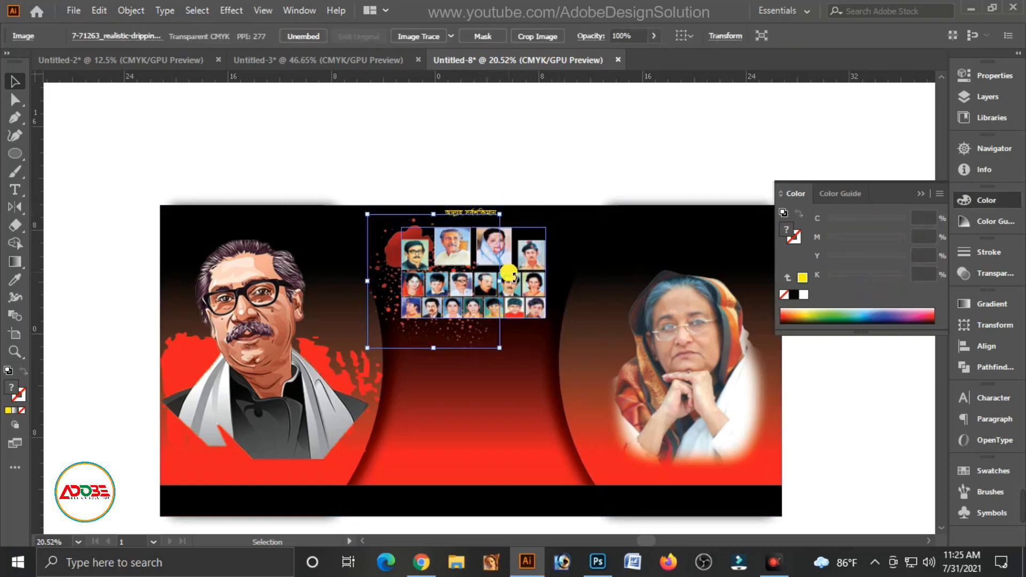
pyautogui.press('a')
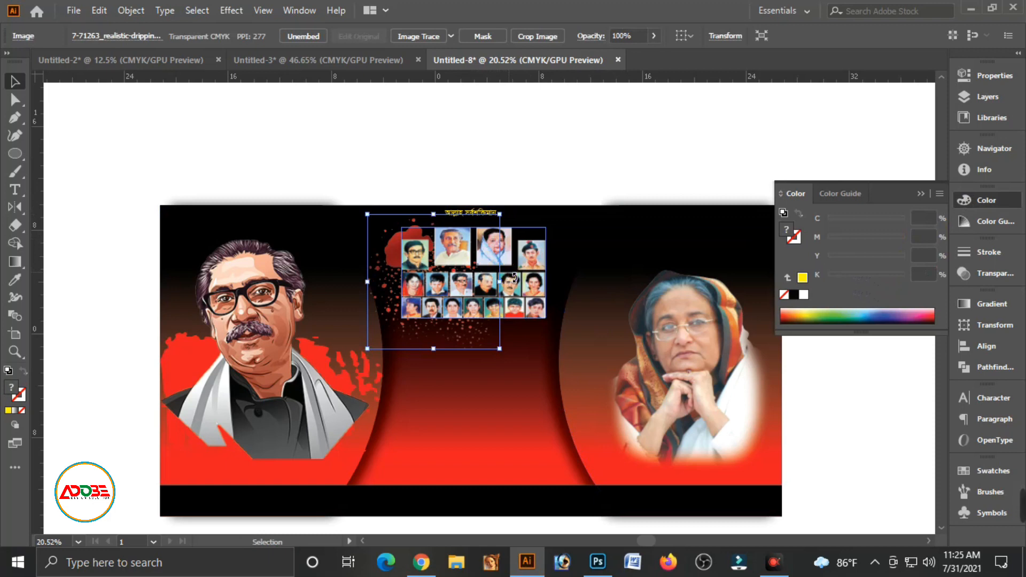
pyautogui.click(505, 249)
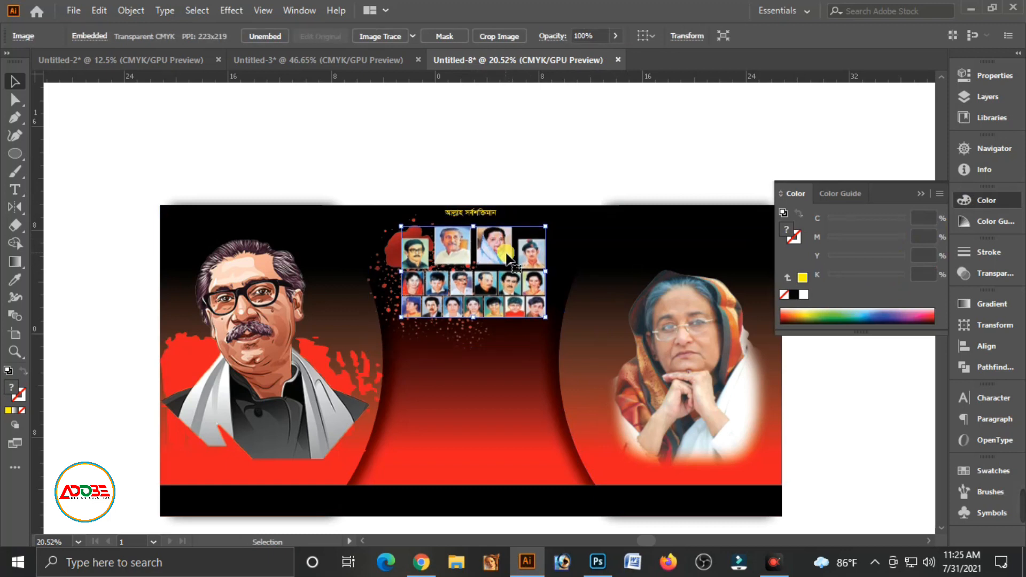
pyautogui.click(525, 165)
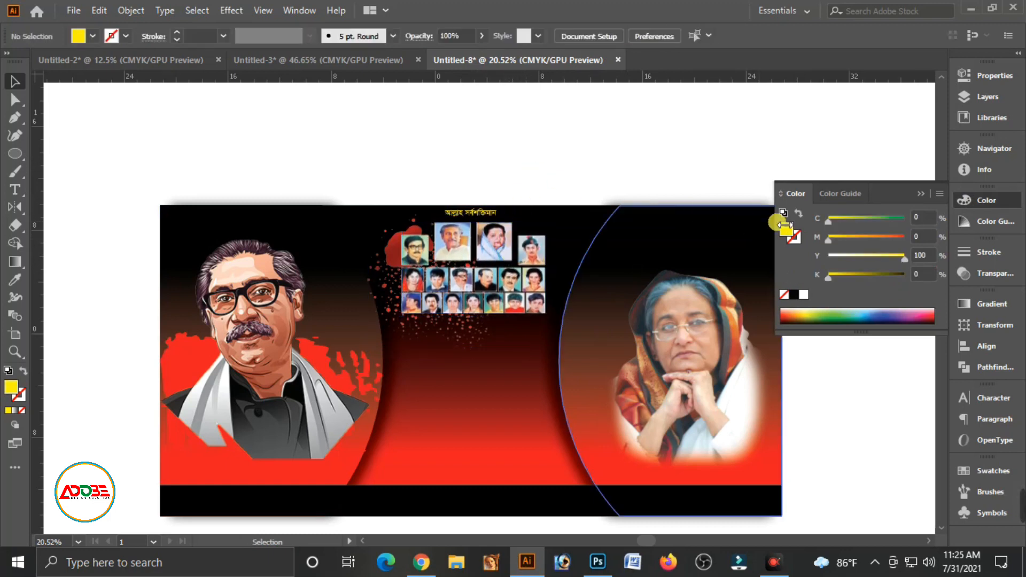
pyautogui.click(919, 195)
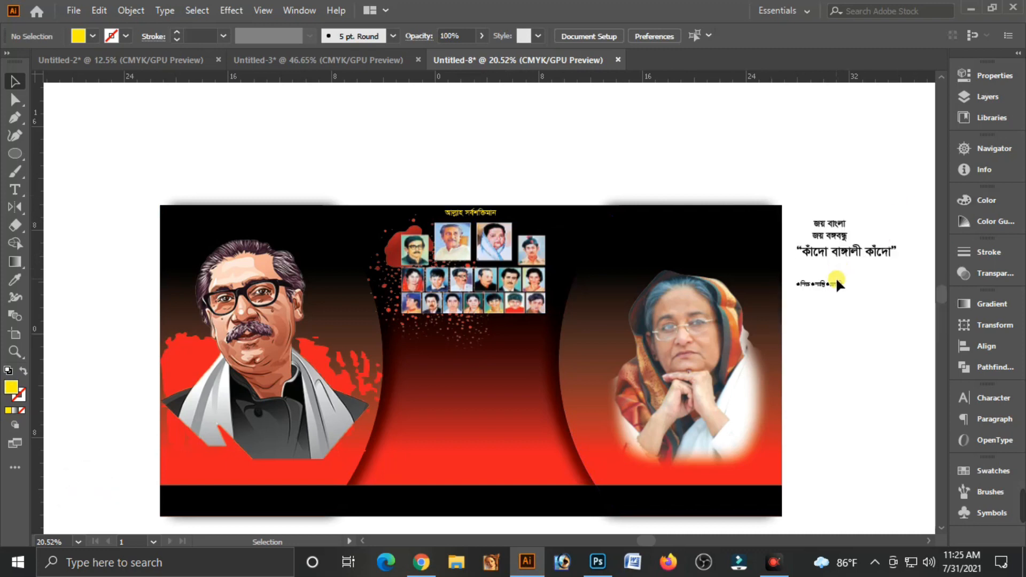
# Step: Move the small three-word bulleted text line to the banner's upper-left corner and fill it white with K at 0%
pyautogui.moveTo(836, 282); pyautogui.dragTo(205, 221)
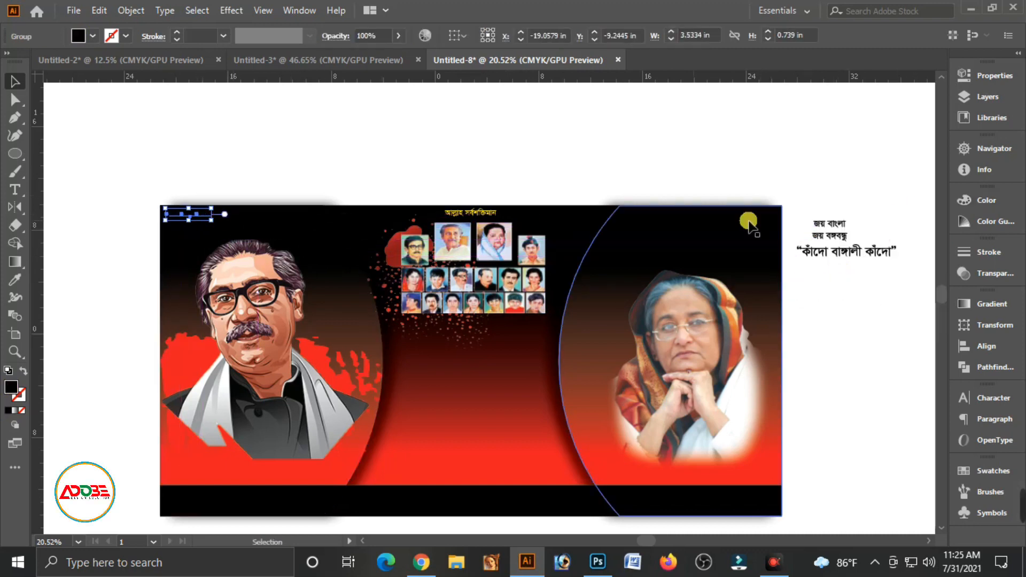
pyautogui.click(981, 205)
pyautogui.moveTo(860, 274); pyautogui.dragTo(828, 274)
pyautogui.click(461, 136)
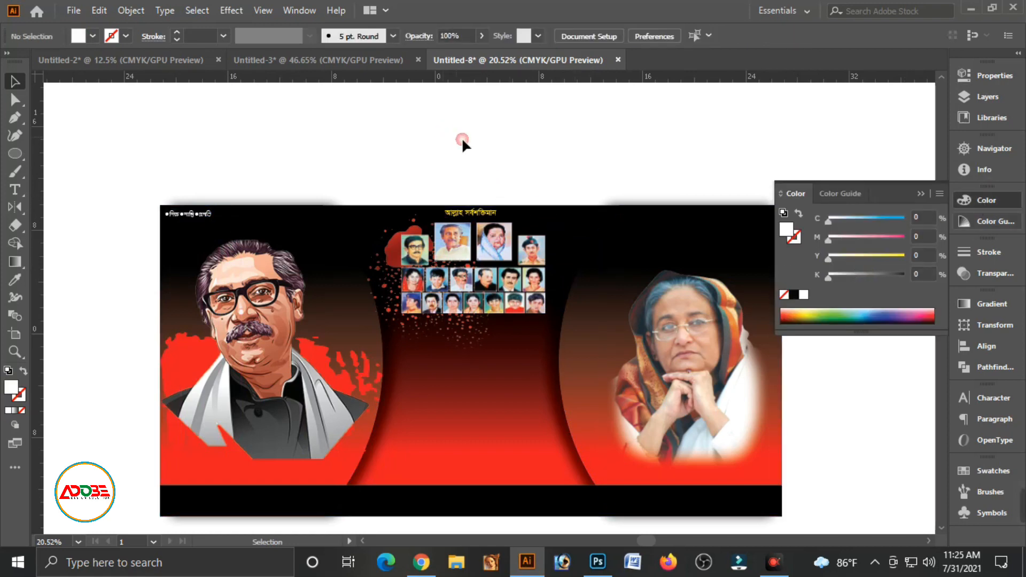
# Step: Move the slogan "কাঁদো বাঙ্গালী কাঁদো" above the woman's portrait and fill it yellow with Y 100% and K 0%
pyautogui.press('Tab')
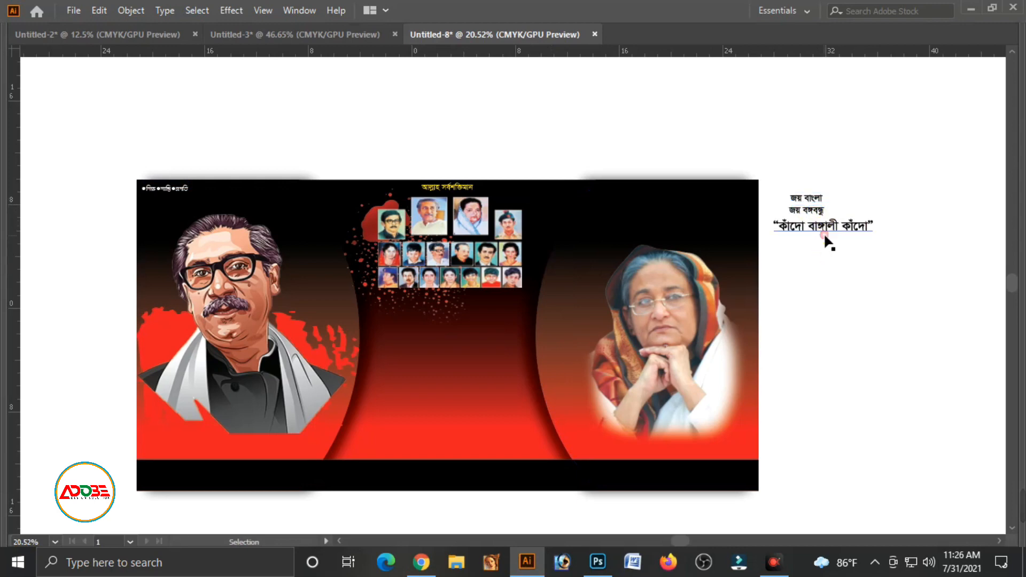
pyautogui.moveTo(835, 226); pyautogui.dragTo(698, 229)
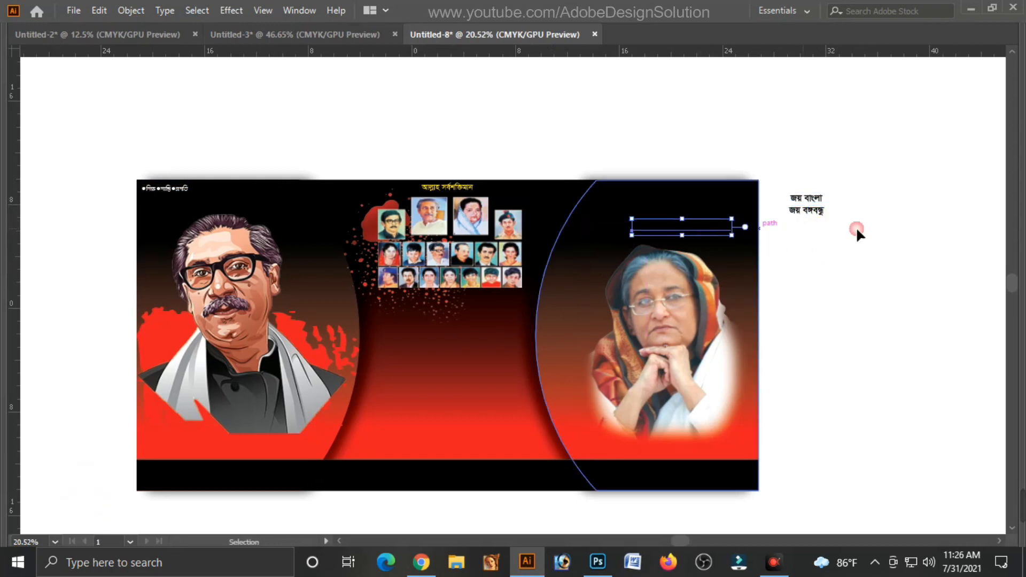
pyautogui.press('Tab')
pyautogui.click(976, 205)
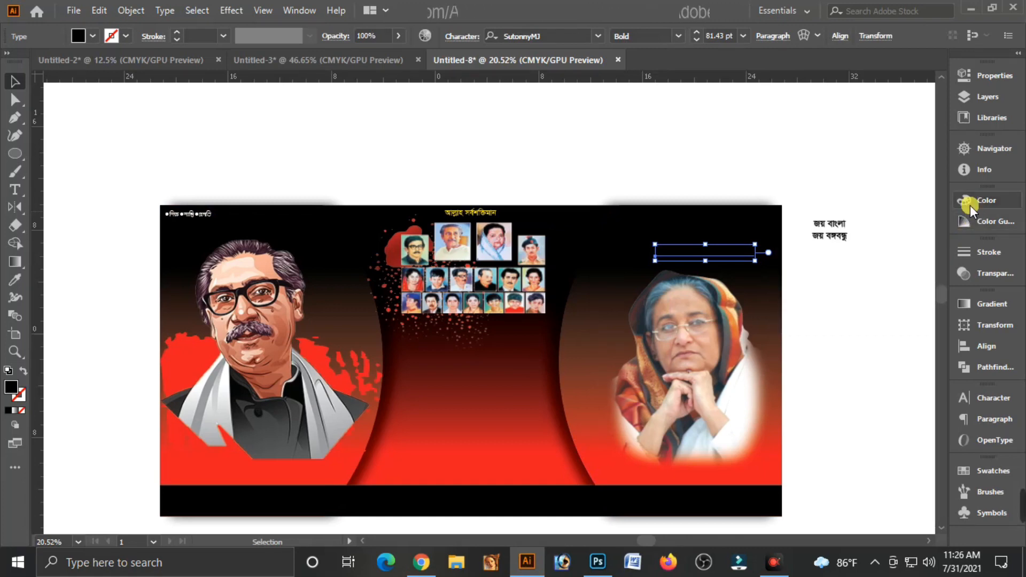
pyautogui.click(970, 205)
pyautogui.moveTo(841, 276); pyautogui.dragTo(794, 278)
pyautogui.moveTo(855, 259); pyautogui.dragTo(991, 269)
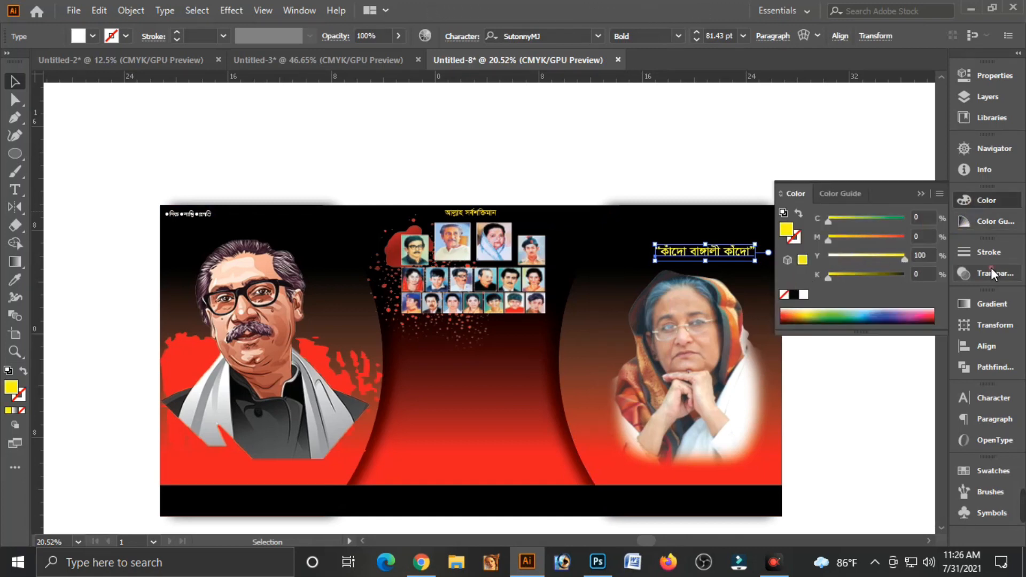
pyautogui.click(919, 195)
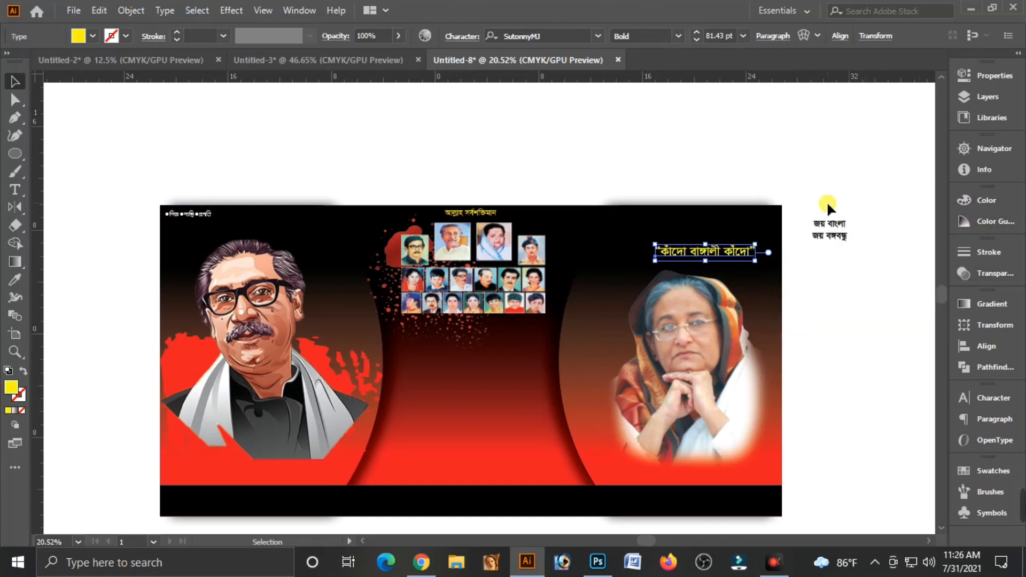
# Step: Move the two-line text "জয় বাংলা" / "জয় বঙ্গবন্ধু" above the upper-right part of the banner, and deselect it
pyautogui.click(839, 229)
pyautogui.moveTo(837, 226); pyautogui.dragTo(746, 156)
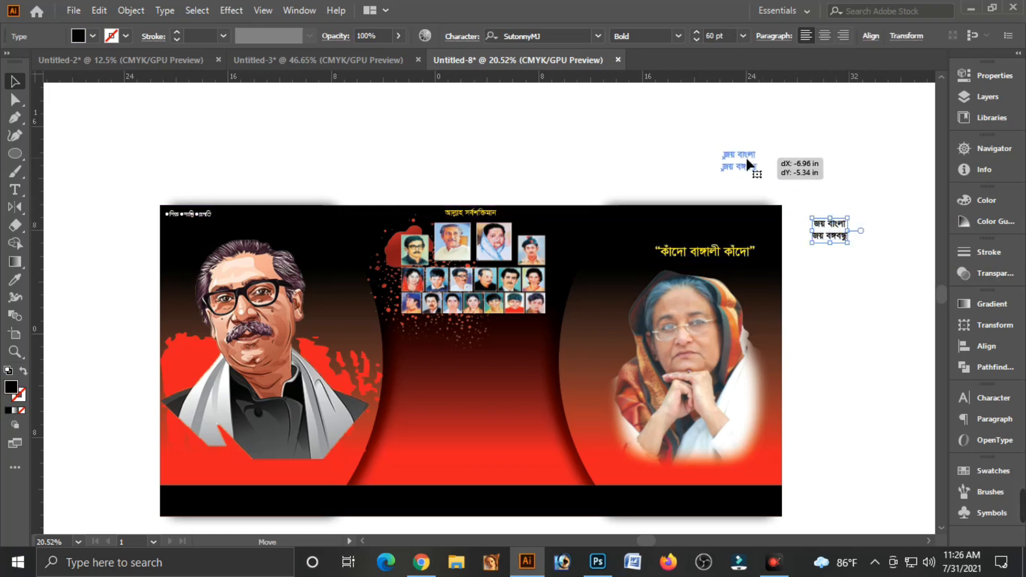
pyautogui.click(758, 178)
# Step: Draw a small black rectangle above the banner, to the left of the two-line slogan
pyautogui.hotkey('ctrl', 'space')
pyautogui.moveTo(629, 122); pyautogui.dragTo(693, 300)
pyautogui.press('space')
pyautogui.click(700, 259)
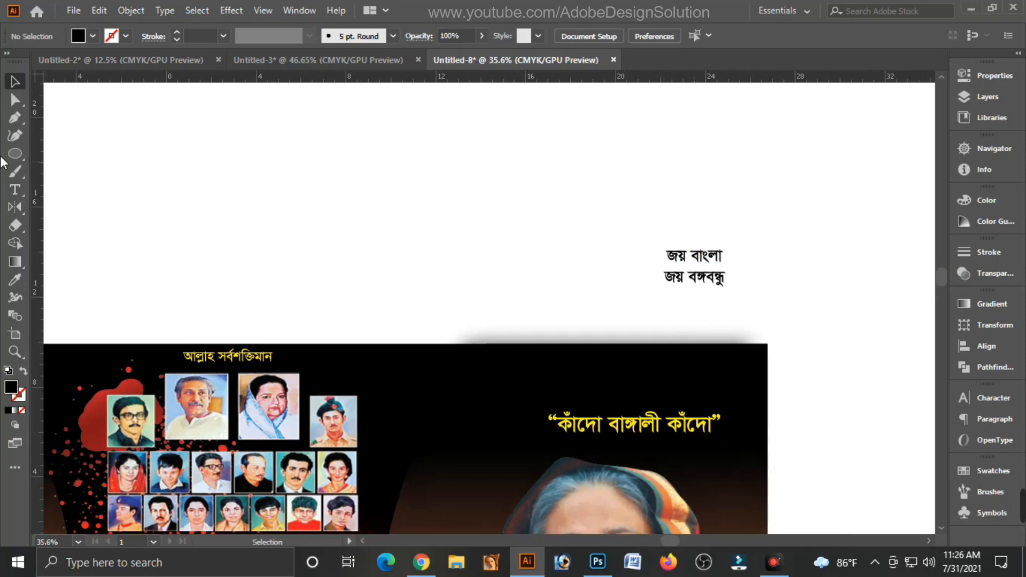
pyautogui.moveTo(13, 154); pyautogui.dragTo(54, 153)
pyautogui.moveTo(368, 179); pyautogui.dragTo(428, 208)
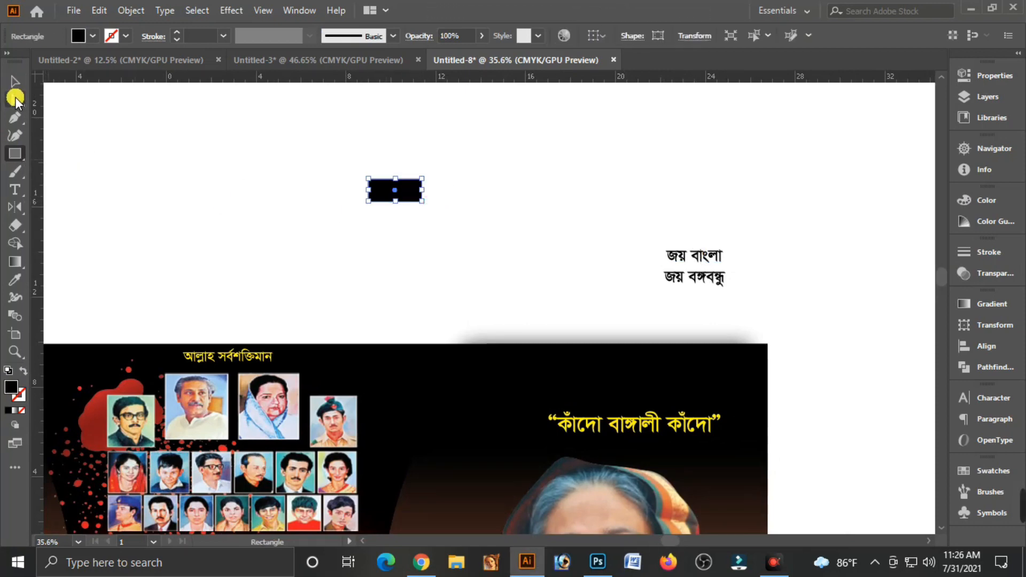
# Step: Skew the small black rectangle into a parallelogram by shifting its upper-left corner outward to the left and its lower-right corner outward to the right
pyautogui.click(16, 101)
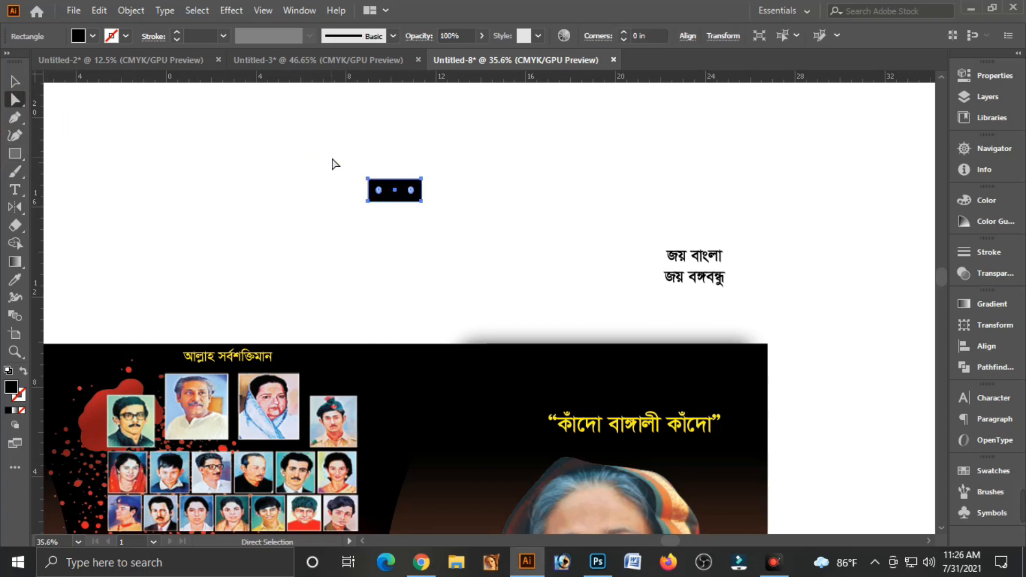
pyautogui.moveTo(349, 168)
pyautogui.mouseDown()
pyautogui.moveTo(372, 188)
pyautogui.moveTo(358, 179)
pyautogui.mouseUp()
pyautogui.click(426, 211)
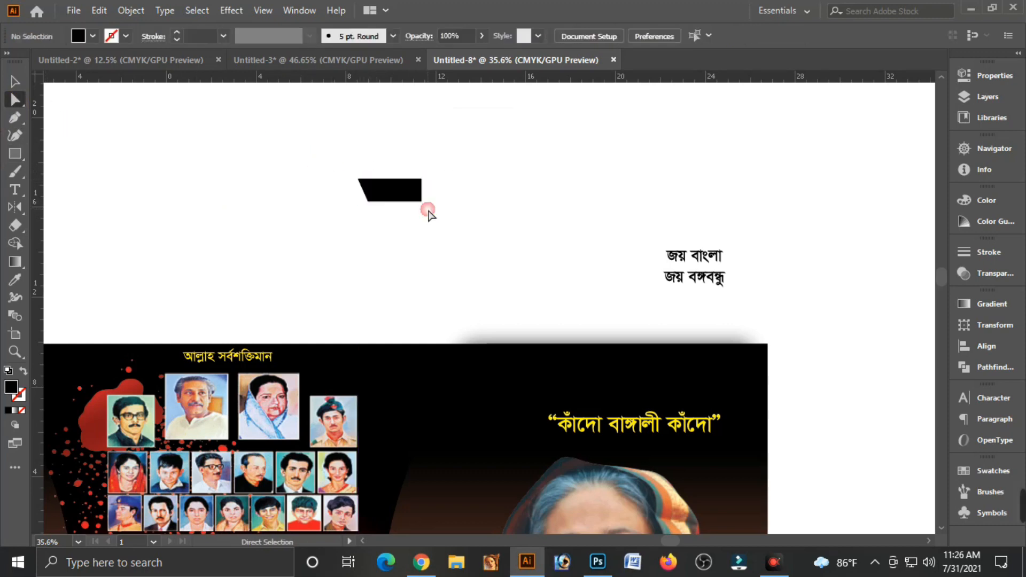
pyautogui.click(419, 203)
pyautogui.moveTo(420, 205); pyautogui.dragTo(434, 200)
pyautogui.click(263, 155)
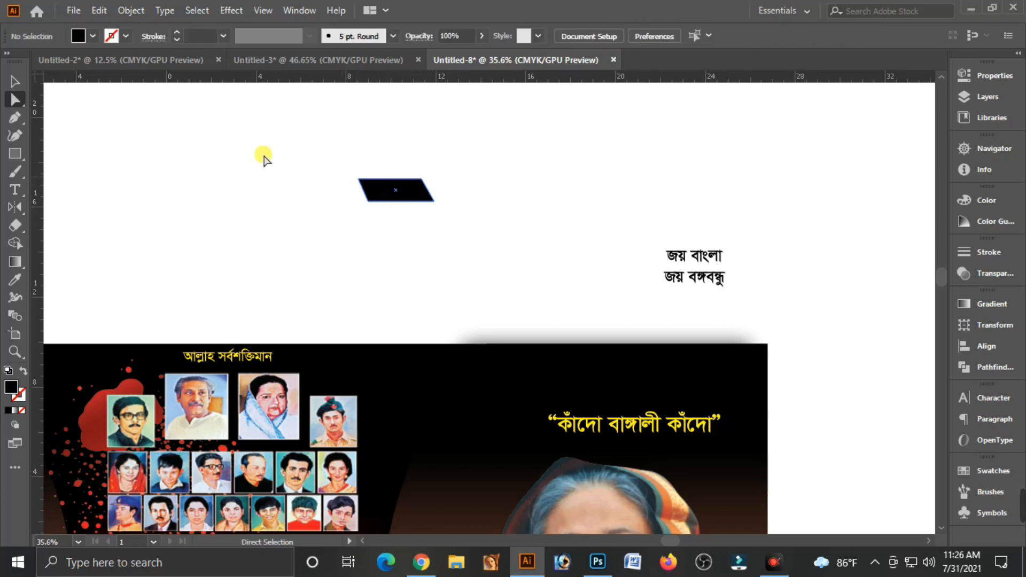
# Step: Round all four corners of the small black parallelogram and deselect it
pyautogui.click(16, 82)
pyautogui.click(411, 203)
pyautogui.press('ctrl')
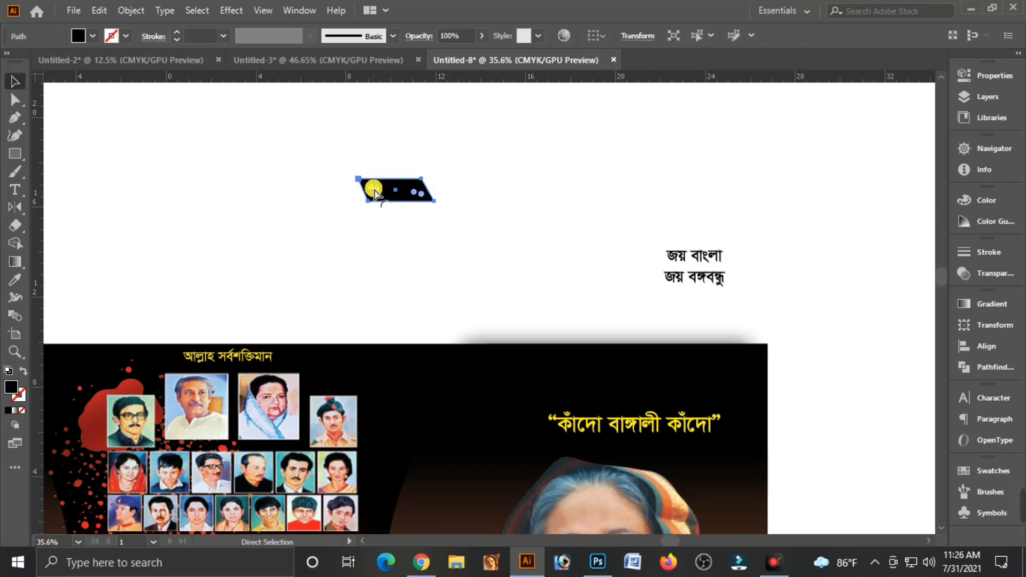
pyautogui.moveTo(373, 190); pyautogui.dragTo(371, 192)
pyautogui.click(390, 236)
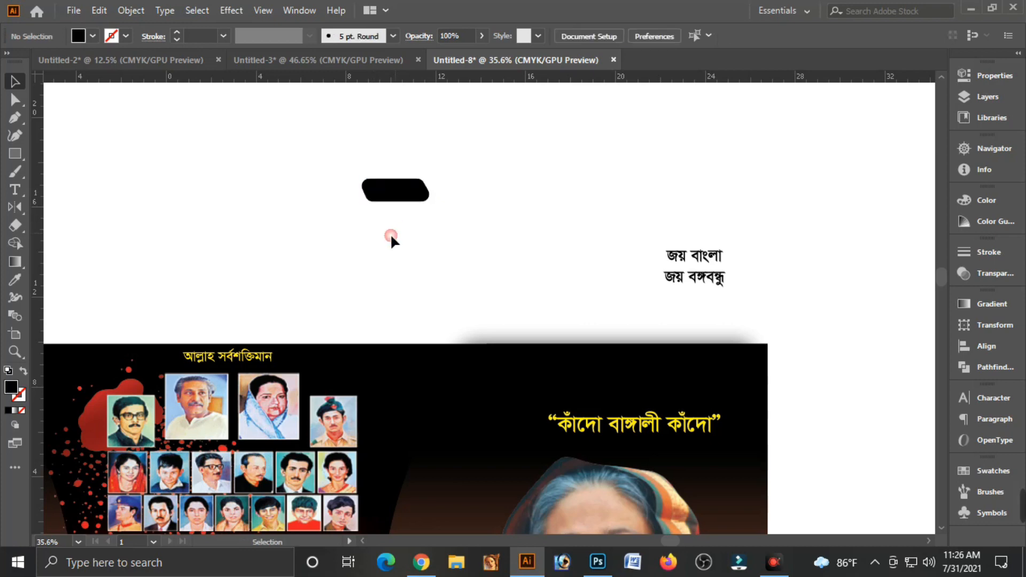
# Step: Duplicate the rounded parallelogram directly beneath the original
pyautogui.click(410, 196)
pyautogui.moveTo(410, 194); pyautogui.dragTo(410, 217)
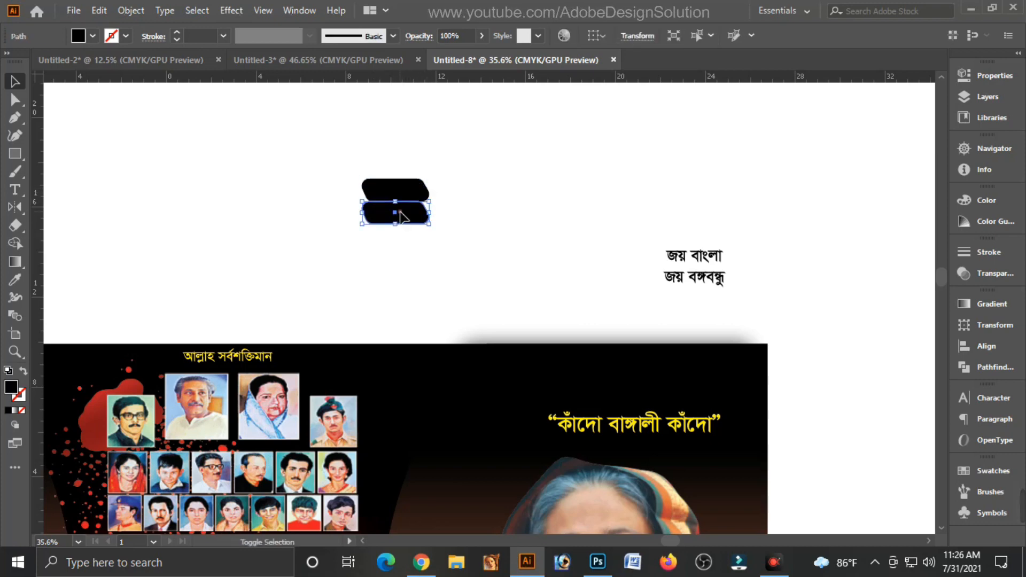
pyautogui.click(455, 216)
# Step: Fill the upper parallelogram red with M 100%, Y 100% and K 0%
pyautogui.click(425, 194)
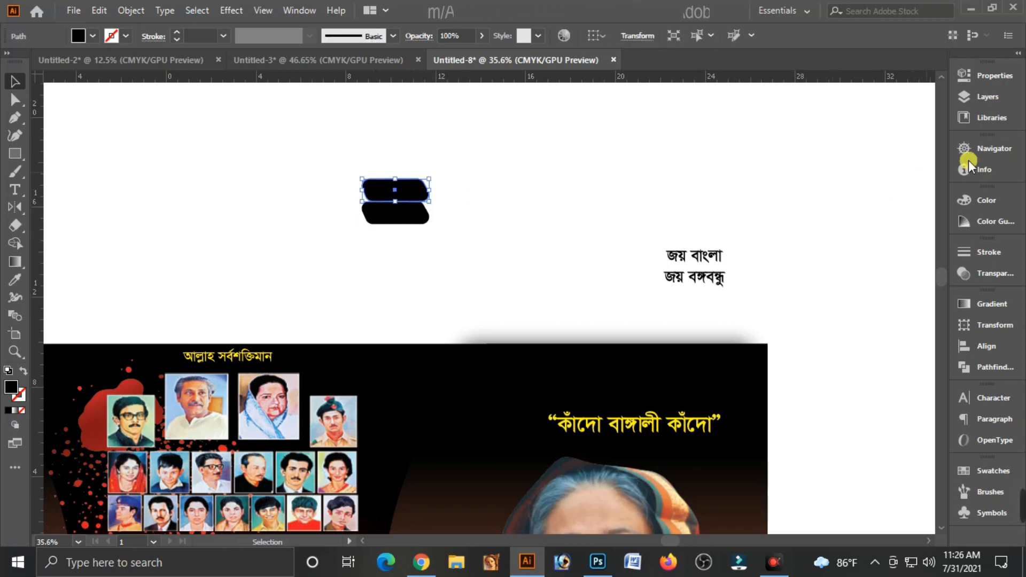
pyautogui.click(982, 202)
pyautogui.moveTo(851, 274); pyautogui.dragTo(824, 274)
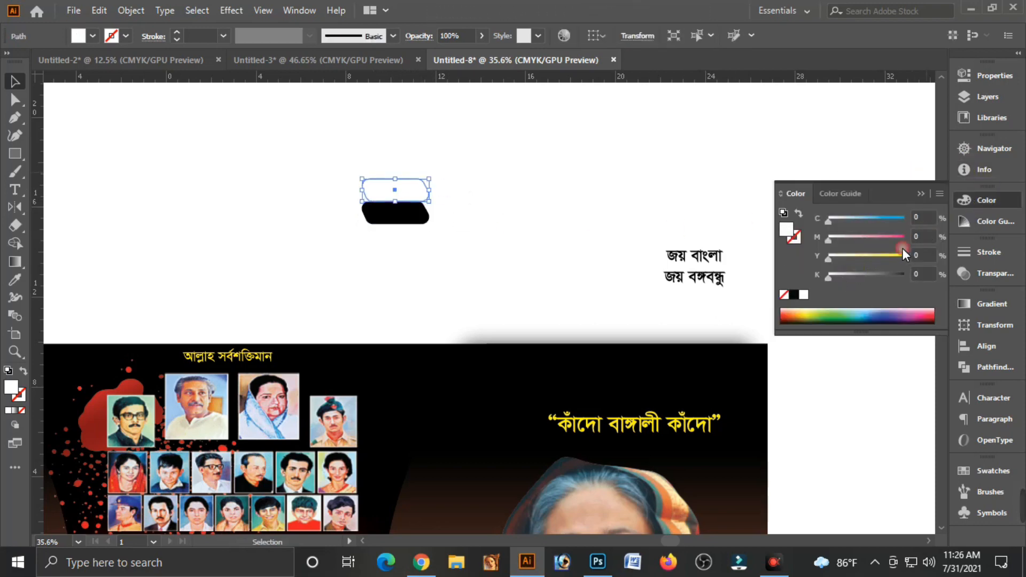
pyautogui.moveTo(895, 238); pyautogui.dragTo(483, 203)
pyautogui.click(525, 262)
# Step: Fill the lower parallelogram green with C 100%, Y 100% and K 20%
pyautogui.click(398, 217)
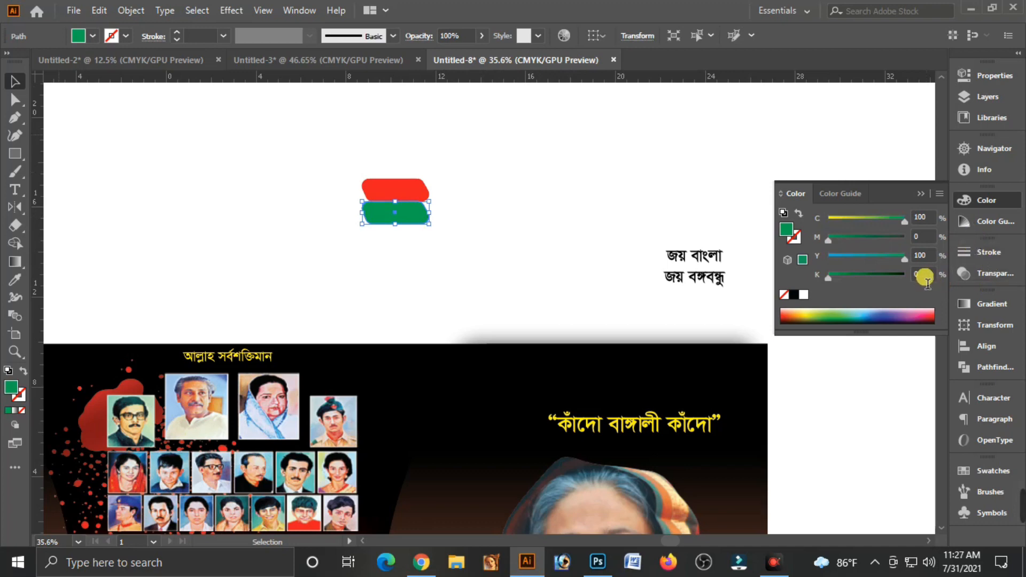
pyautogui.write('2')
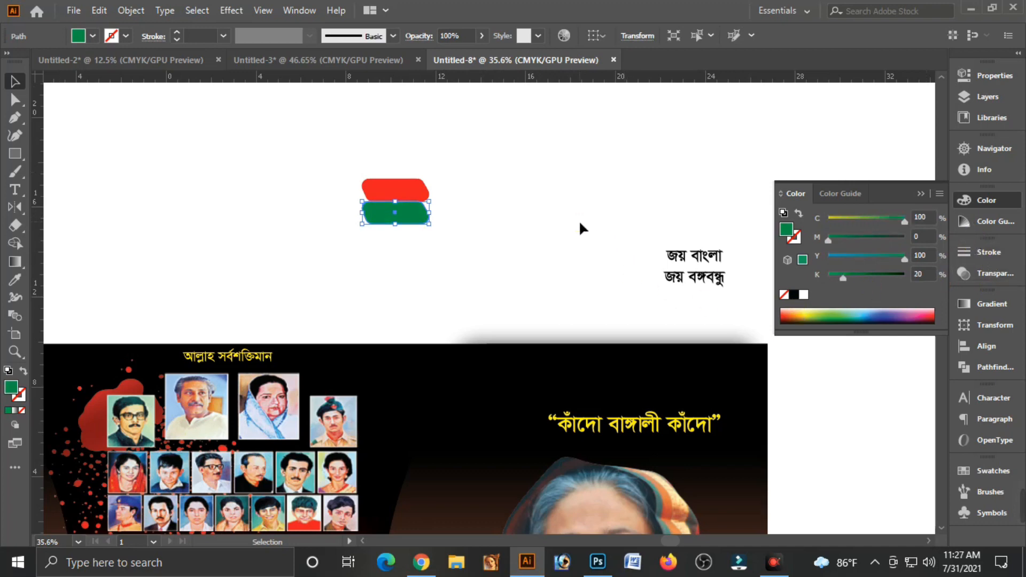
pyautogui.click(581, 224)
# Step: Place the "জয় বাংলা" / "জয় বঙ্গবন্ধু" text in front of the red and green shapes and fill it white with K 0%
pyautogui.click(706, 273)
pyautogui.moveTo(705, 260); pyautogui.dragTo(410, 194)
pyautogui.press('ctrl')
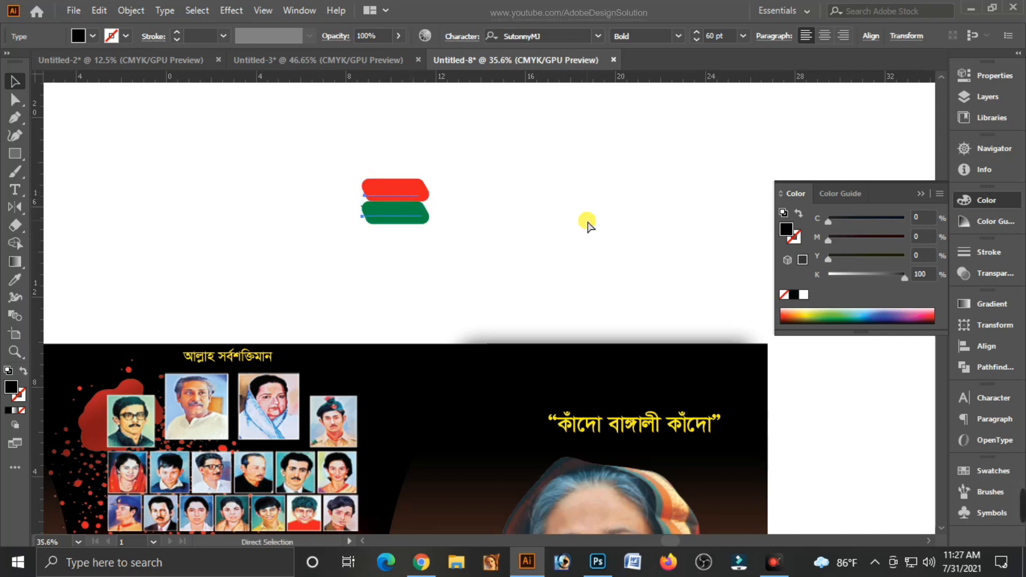
pyautogui.moveTo(875, 274); pyautogui.dragTo(667, 274)
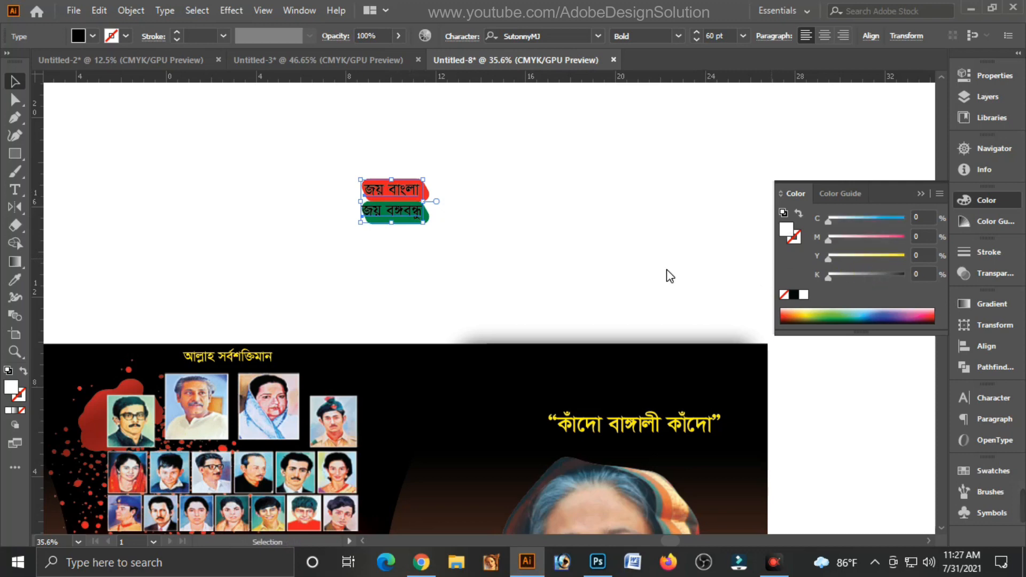
pyautogui.click(493, 244)
# Step: Enlarge the red and green shapes together around their center and nudge them vertically to fit behind the two text lines
pyautogui.click(430, 196)
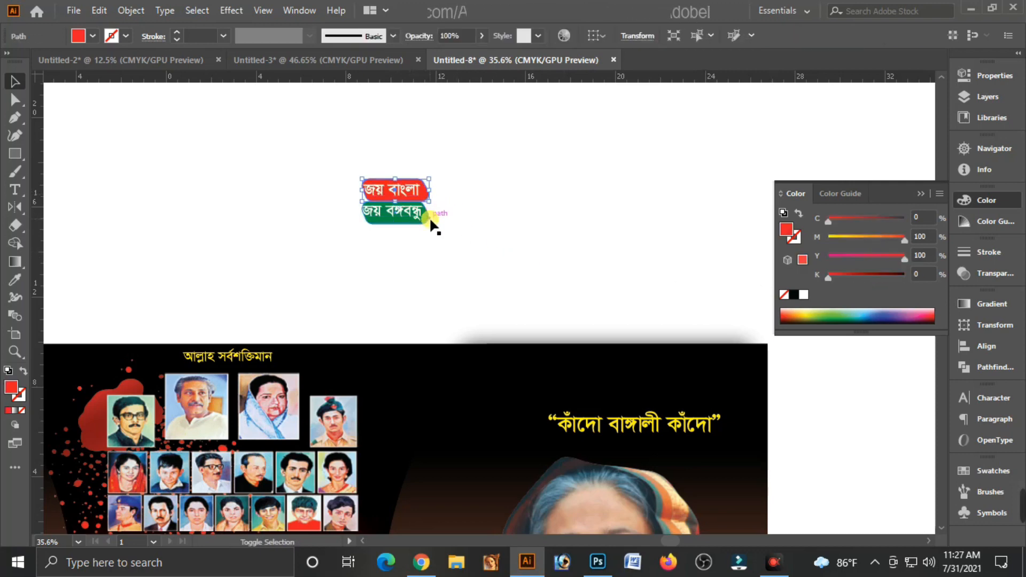
pyautogui.moveTo(432, 225); pyautogui.dragTo(441, 236)
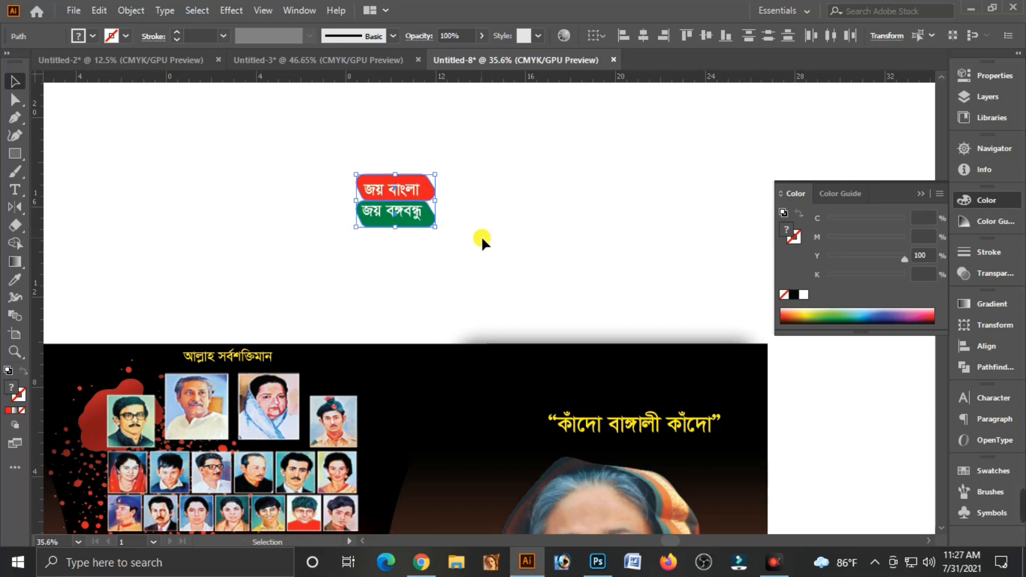
pyautogui.press('Down')
pyautogui.press('Down')
pyautogui.press('Down')
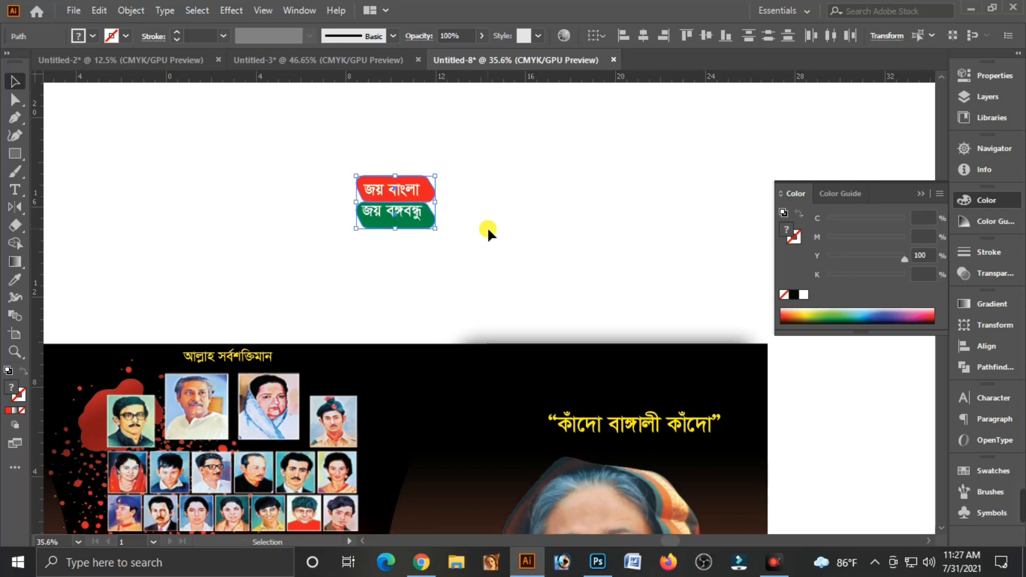
pyautogui.press('Up')
pyautogui.press('Up')
pyautogui.press('Up')
pyautogui.press('Up')
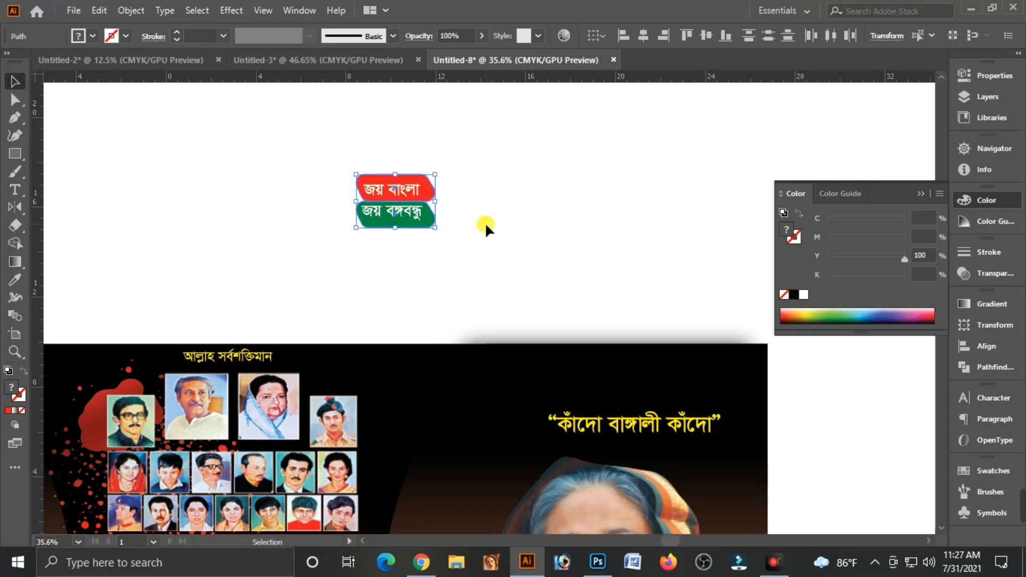
pyautogui.click(485, 224)
# Step: Nudge "জয় বঙ্গবন্ধু" down inside the green shape and fine-tune both text lines to sit centered on their shapes
pyautogui.click(412, 212)
pyautogui.press('Down')
pyautogui.press('Down')
pyautogui.press('Down')
pyautogui.press('Down')
pyautogui.press('Down')
pyautogui.press('Down')
pyautogui.press('Down')
pyautogui.press('Down')
pyautogui.press('Down')
pyautogui.press('Down')
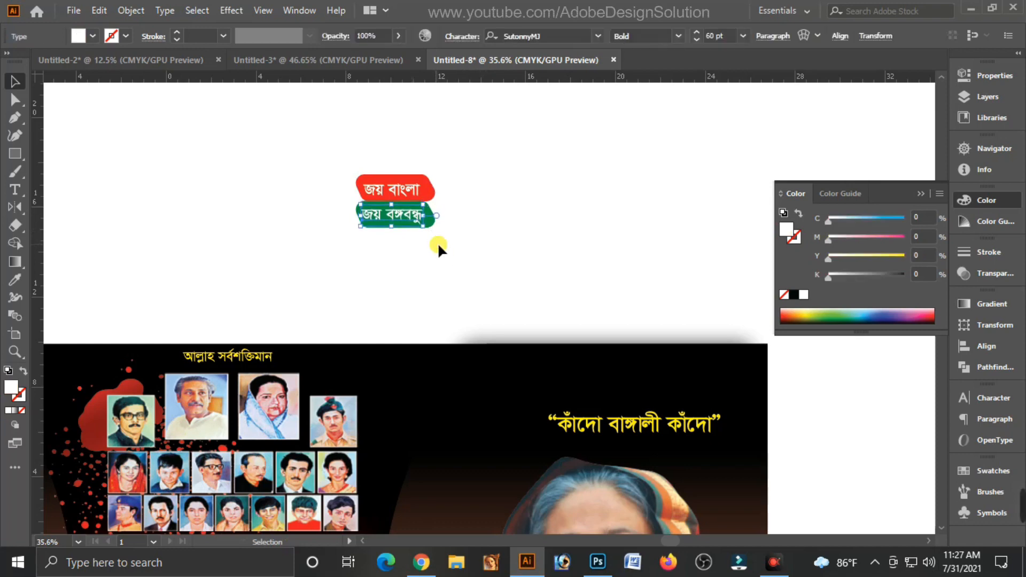
pyautogui.click(394, 193)
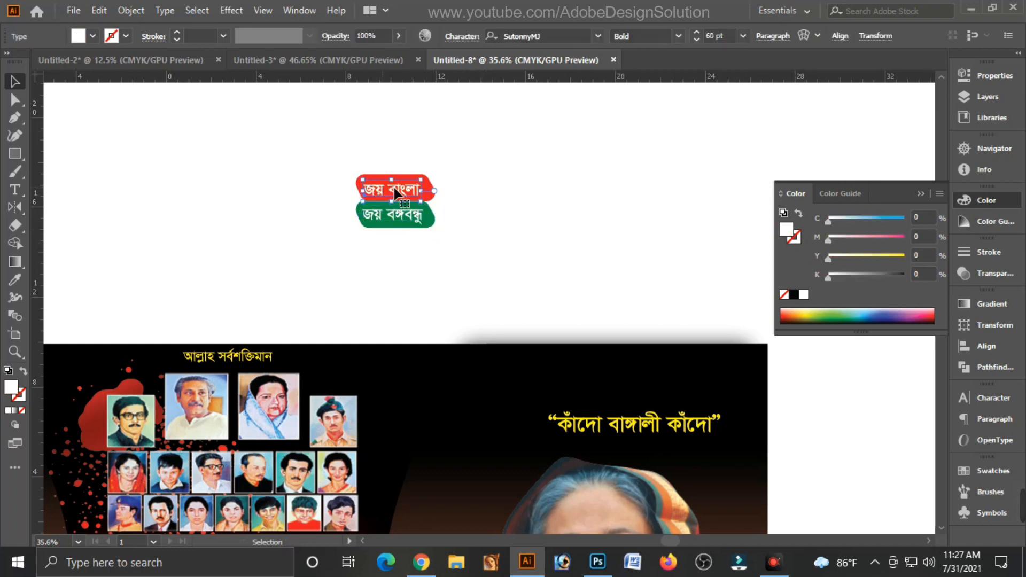
pyautogui.keyDown('shift'); pyautogui.click(394, 217); pyautogui.keyUp('shift')
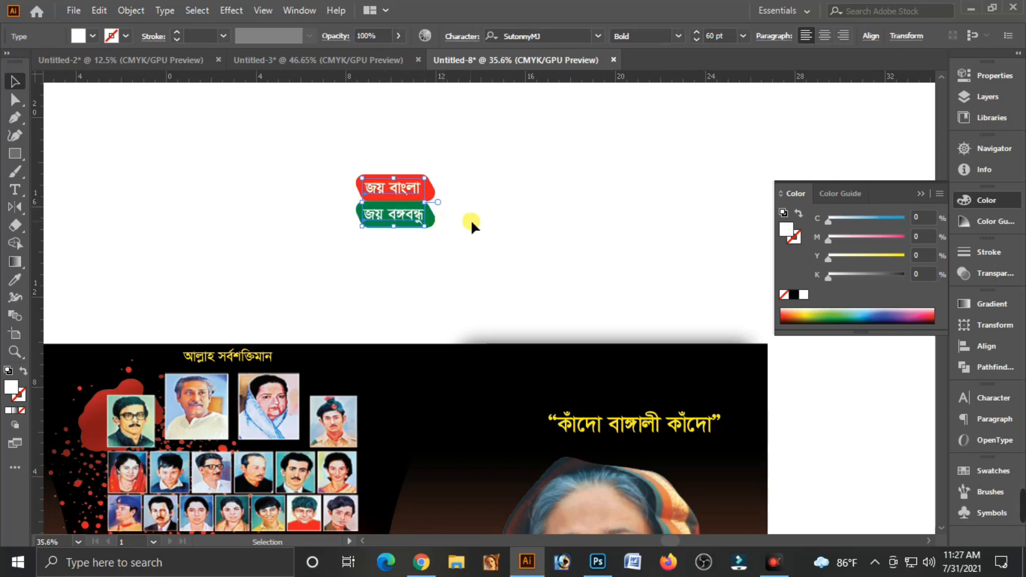
# Step: Move the complete red-and-green slogan badge into the banner's upper-right corner and deselect it
pyautogui.moveTo(319, 149); pyautogui.dragTo(728, 366)
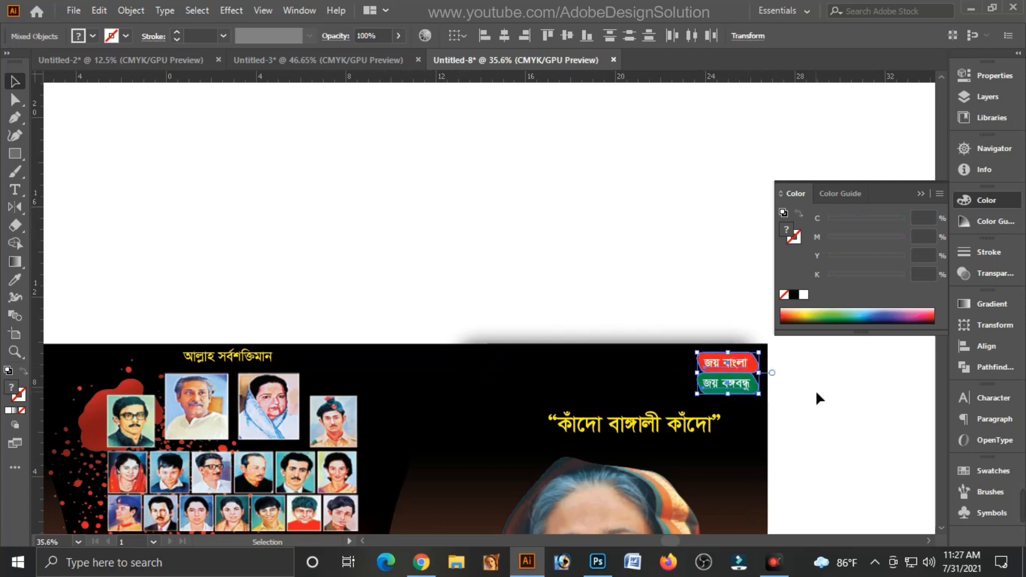
pyautogui.click(816, 391)
pyautogui.click(920, 194)
pyautogui.click(757, 238)
# Step: Fill the three bullet dots of the text line in the banner's upper-left corner yellow with Y 100%, leaving the words white
pyautogui.hotkey('ctrl', '-')
pyautogui.hotkey('ctrl', '-')
pyautogui.hotkey('ctrl', '-')
pyautogui.hotkey('ctrl', '-')
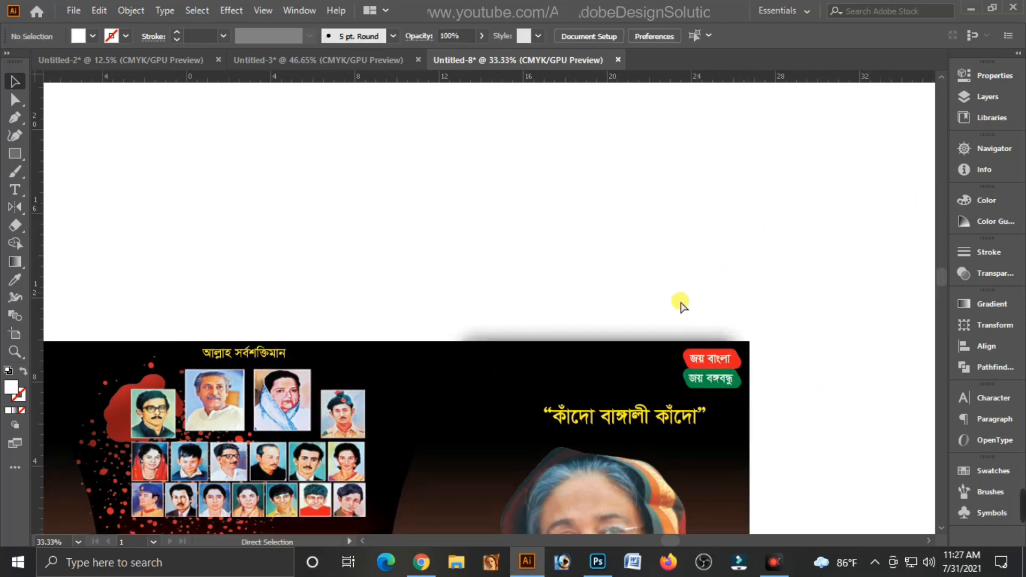
pyautogui.moveTo(678, 391); pyautogui.dragTo(694, 291)
pyautogui.moveTo(180, 157); pyautogui.dragTo(247, 224)
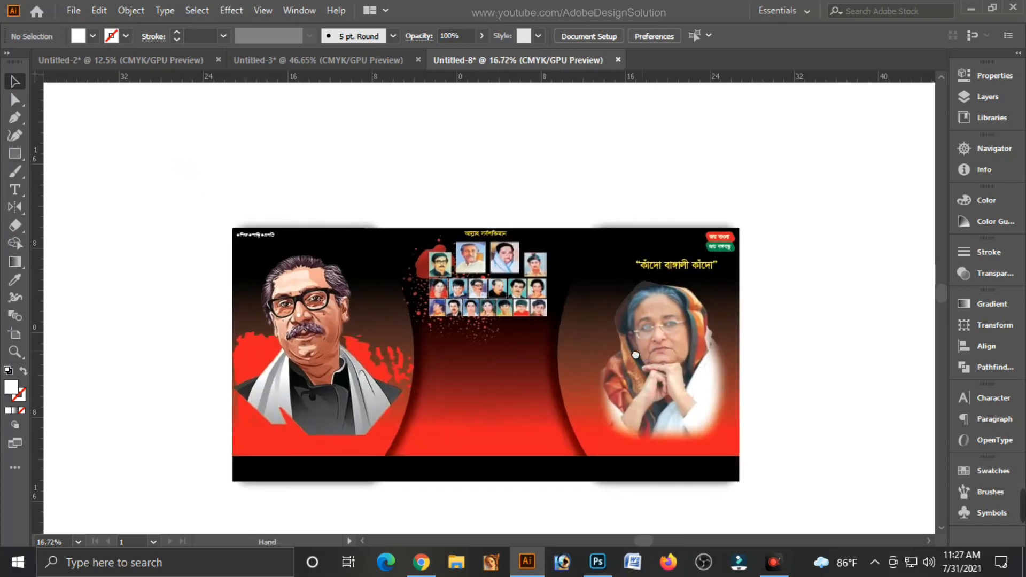
pyautogui.moveTo(658, 369); pyautogui.dragTo(622, 338)
pyautogui.moveTo(146, 200); pyautogui.dragTo(444, 447)
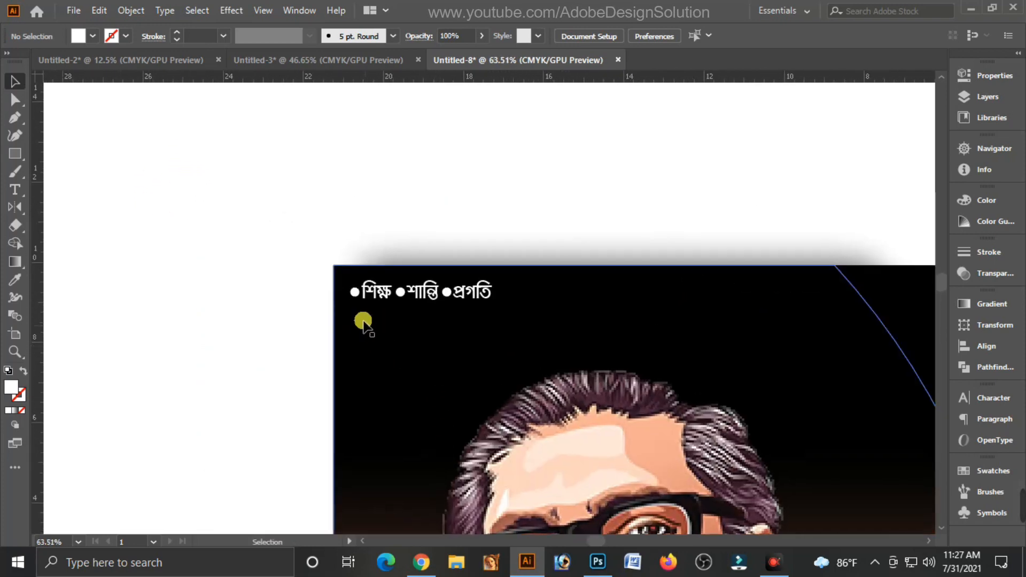
pyautogui.click(12, 102)
pyautogui.click(350, 291)
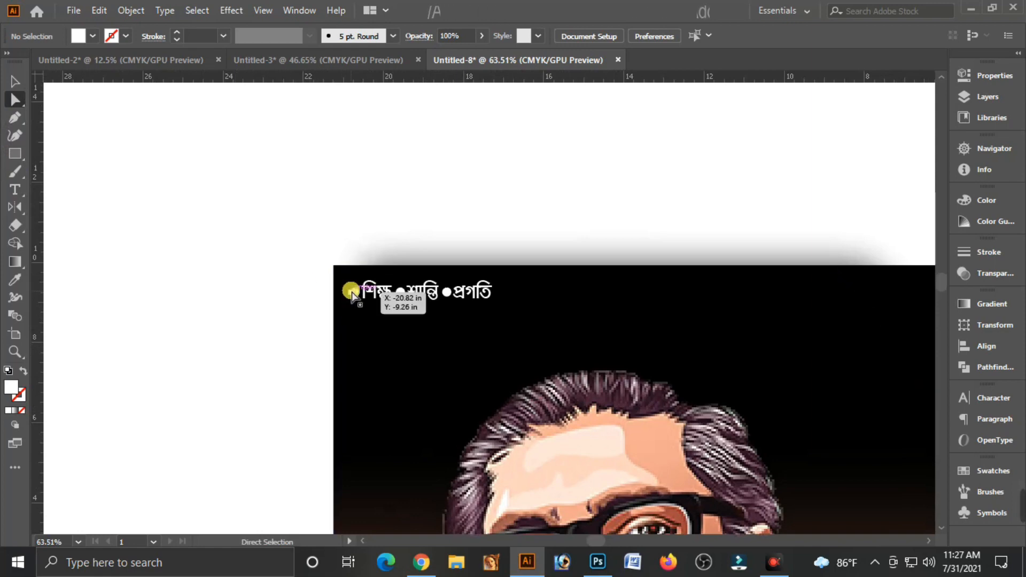
pyautogui.keyDown('shift'); pyautogui.click(402, 293); pyautogui.keyUp('shift')
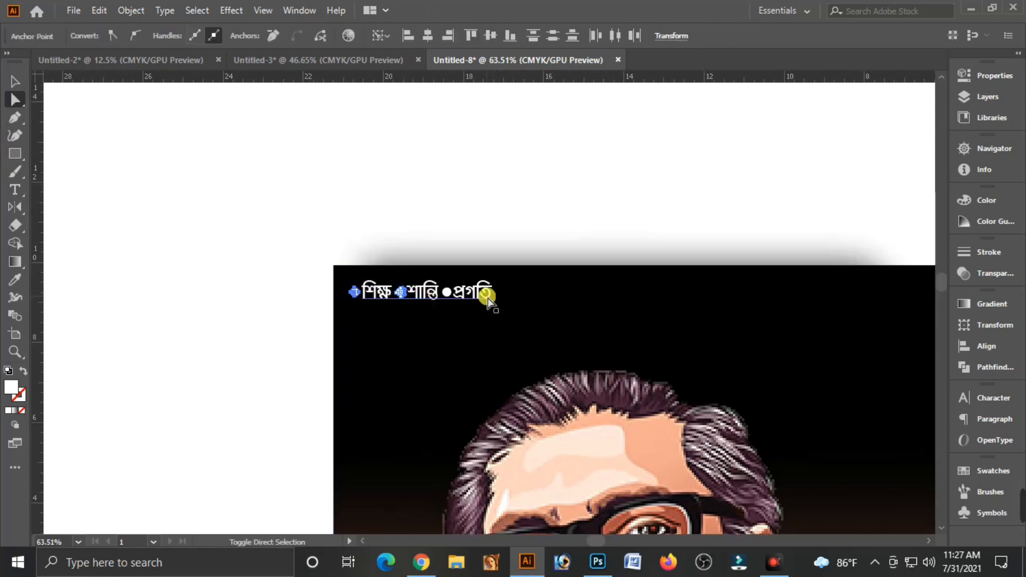
pyautogui.keyDown('shift'); pyautogui.click(446, 293); pyautogui.keyUp('shift')
pyautogui.click(985, 195)
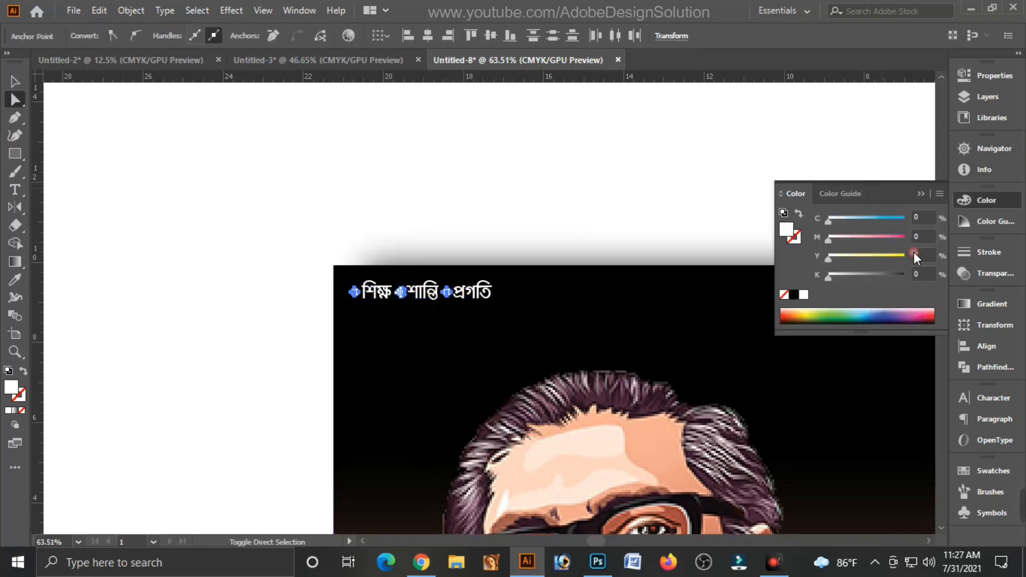
pyautogui.moveTo(829, 258); pyautogui.dragTo(909, 259)
pyautogui.click(194, 227)
pyautogui.click(14, 81)
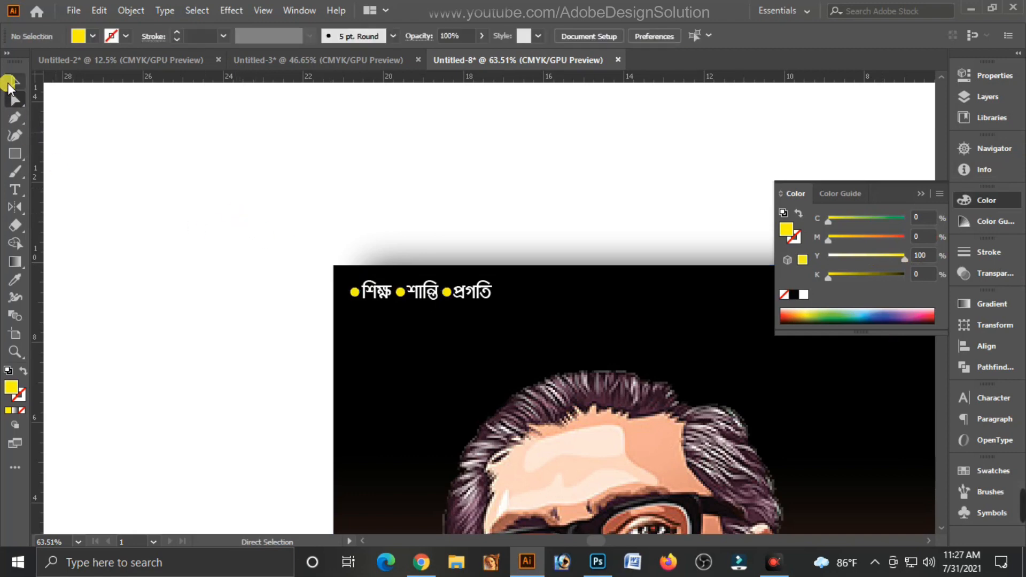
# Step: Examine the overall banner layout with its corner texts, portraits and slogans
pyautogui.hotkey('ctrl', '-')
pyautogui.hotkey('ctrl', '-')
pyautogui.hotkey('ctrl', '-')
pyautogui.hotkey('ctrl', '-')
pyautogui.hotkey('ctrl', '-')
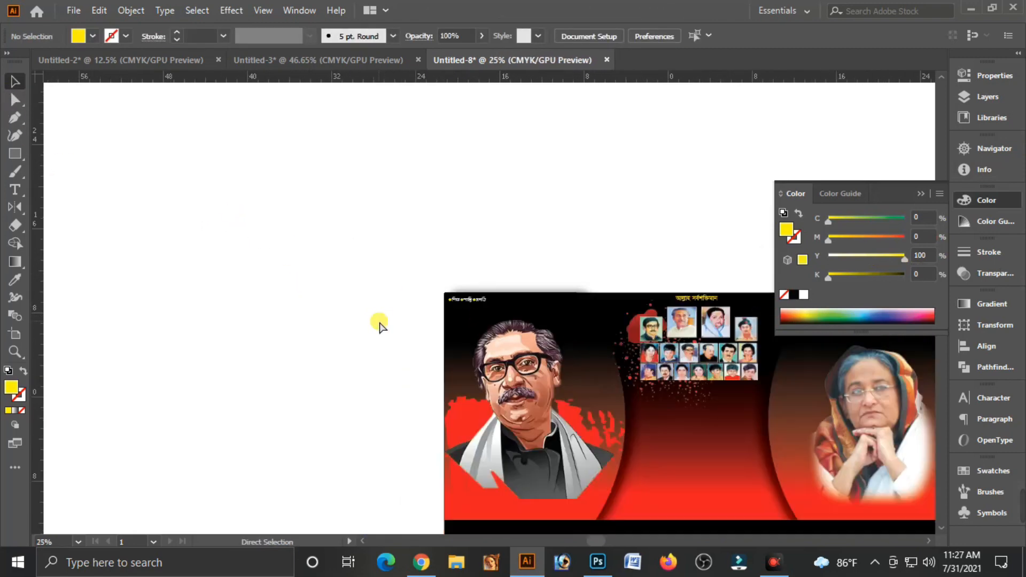
pyautogui.moveTo(678, 412); pyautogui.dragTo(544, 329)
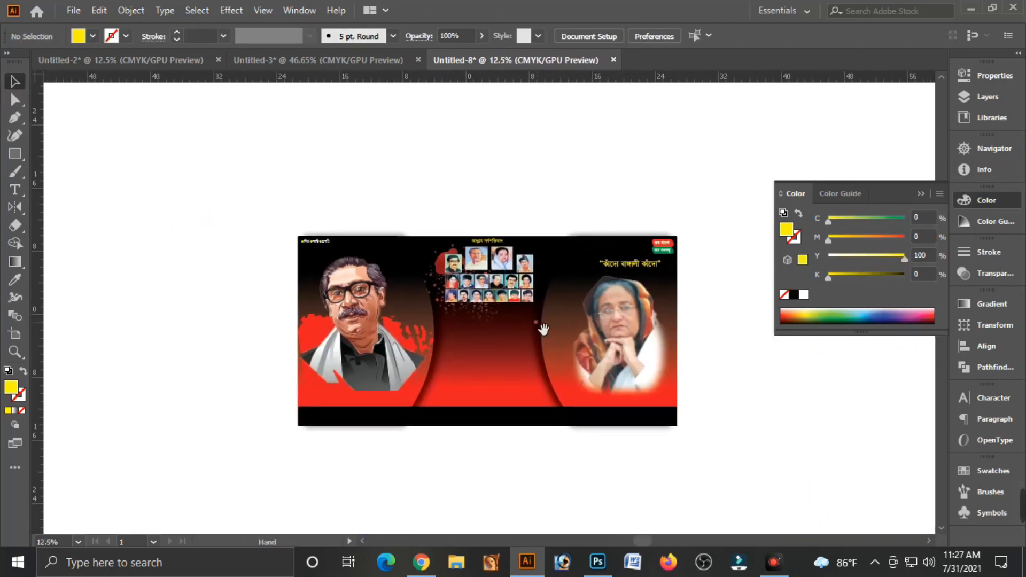
pyautogui.click(201, 167)
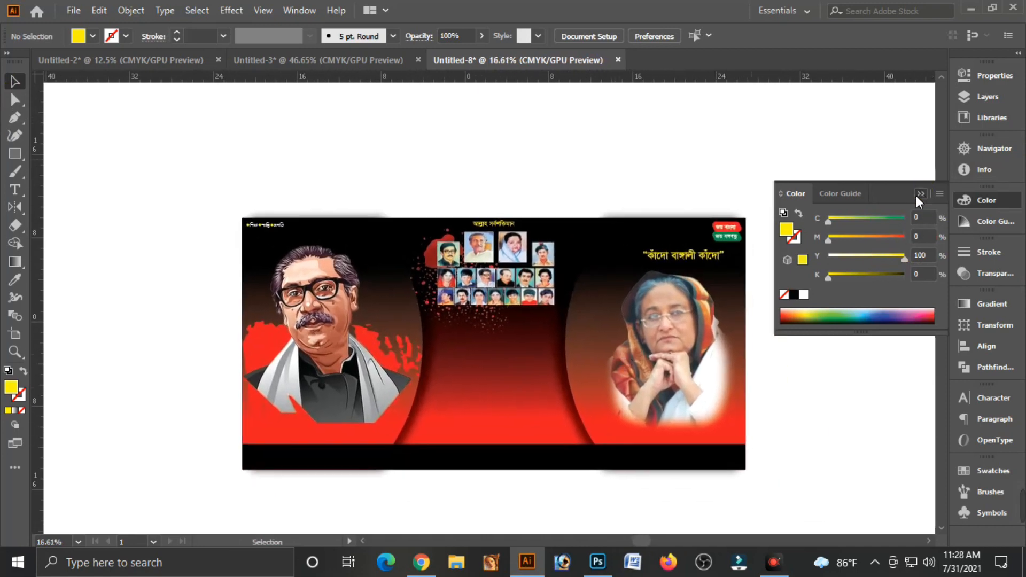
pyautogui.click(918, 195)
pyautogui.moveTo(422, 368); pyautogui.dragTo(463, 353)
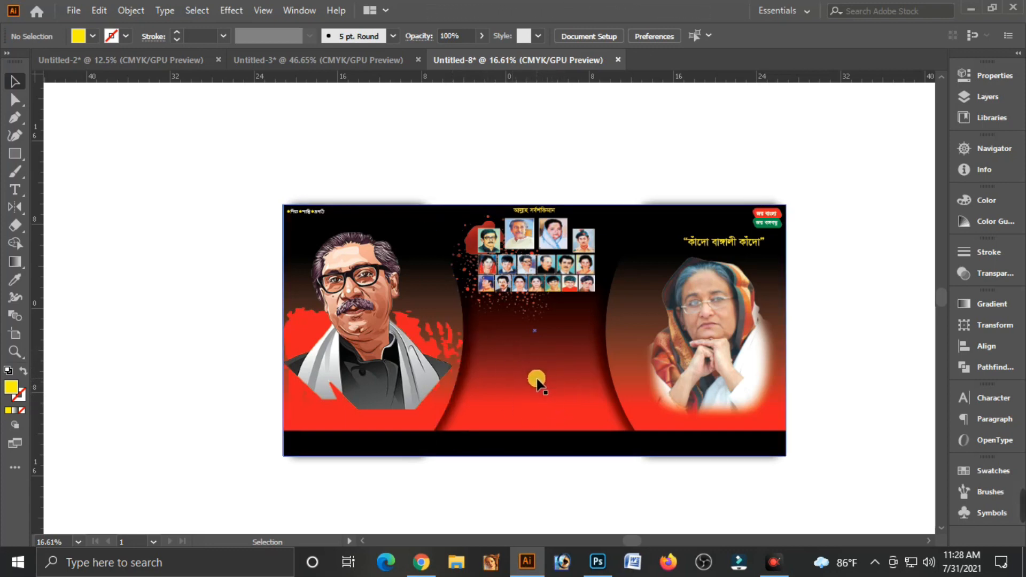
# Step: Cut all the remaining Bengali text from the Untitled-3 document, paste it into Untitled-8 and place it beside the banner's left edge
pyautogui.click(312, 60)
pyautogui.moveTo(615, 385); pyautogui.dragTo(698, 466)
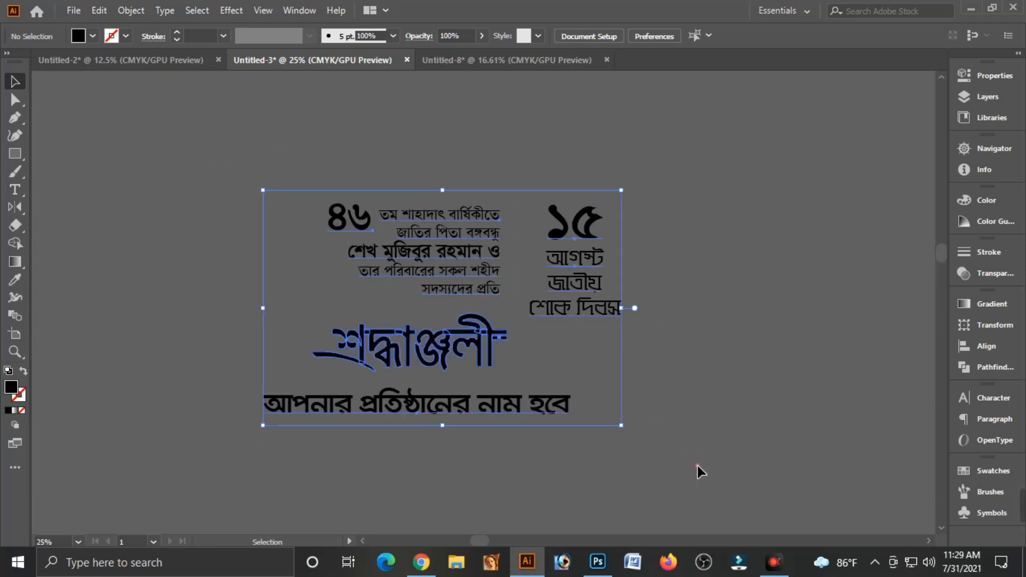
pyautogui.hotkey('ctrl', 'x')
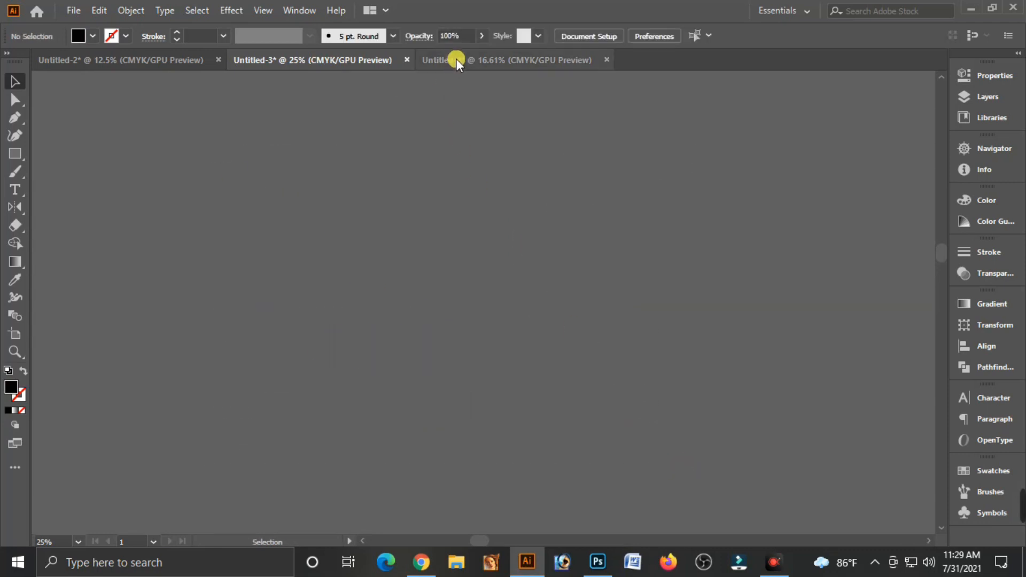
pyautogui.click(456, 59)
pyautogui.hotkey('ctrl', 'v')
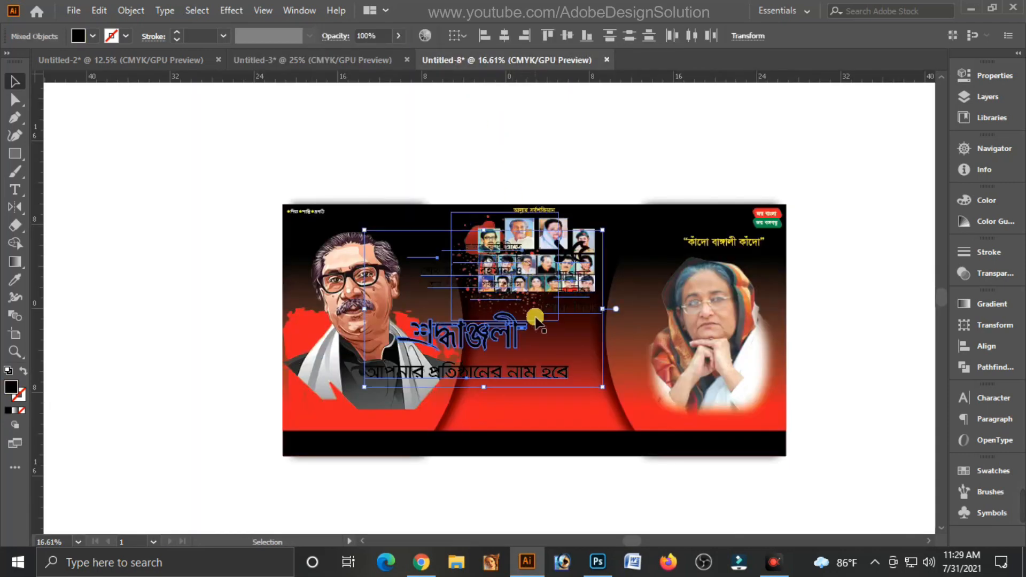
pyautogui.moveTo(523, 275); pyautogui.dragTo(159, 355)
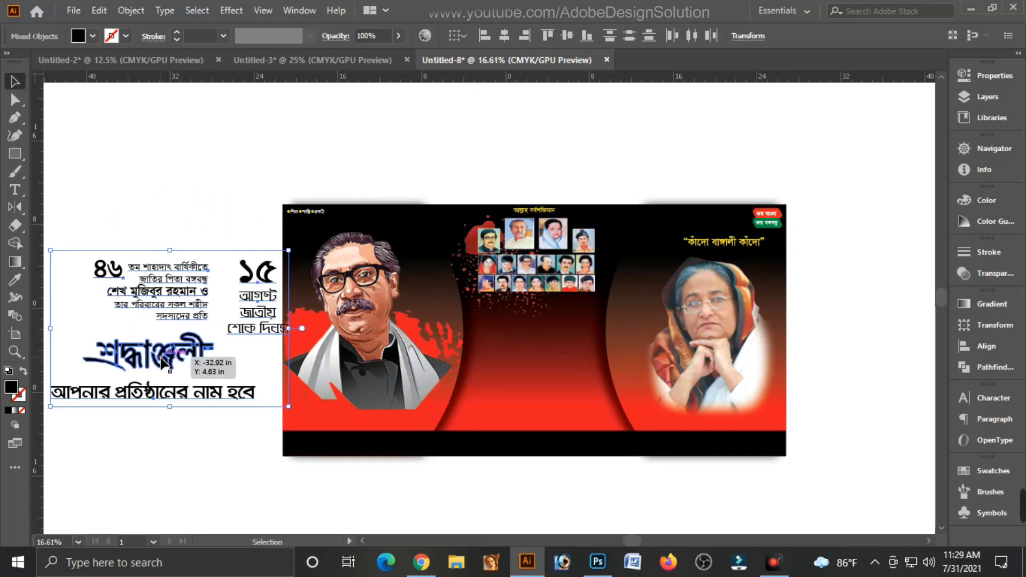
# Step: Move the ১৫ August mourning-day text block onto the banner, just beside the photo grid
pyautogui.click(184, 200)
pyautogui.click(262, 321)
pyautogui.moveTo(260, 316); pyautogui.dragTo(634, 268)
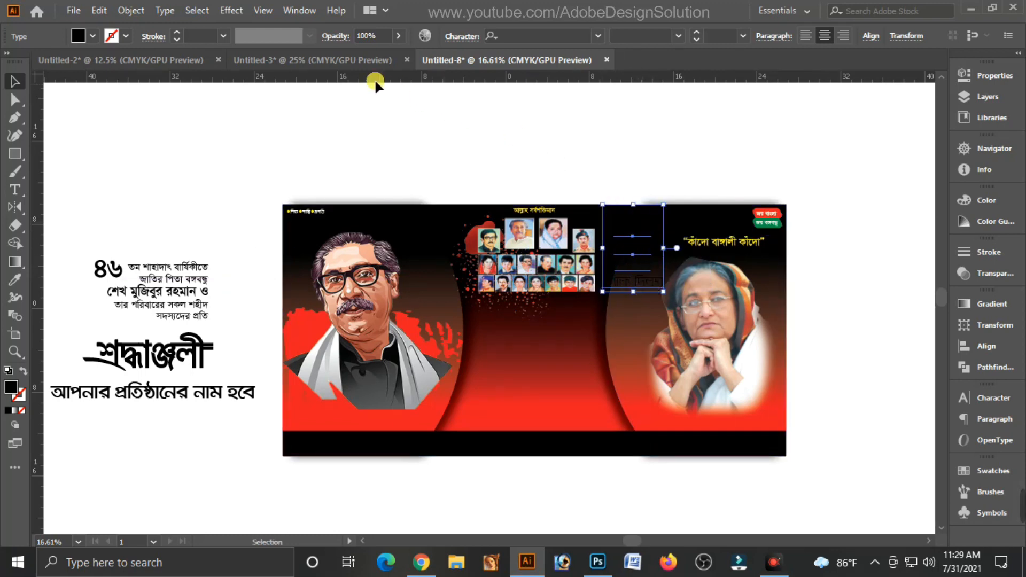
# Step: Cut the black ribbon with the notched end from Untitled-3, paste it into Untitled-8 and place it over the mourning-day text
pyautogui.click(357, 59)
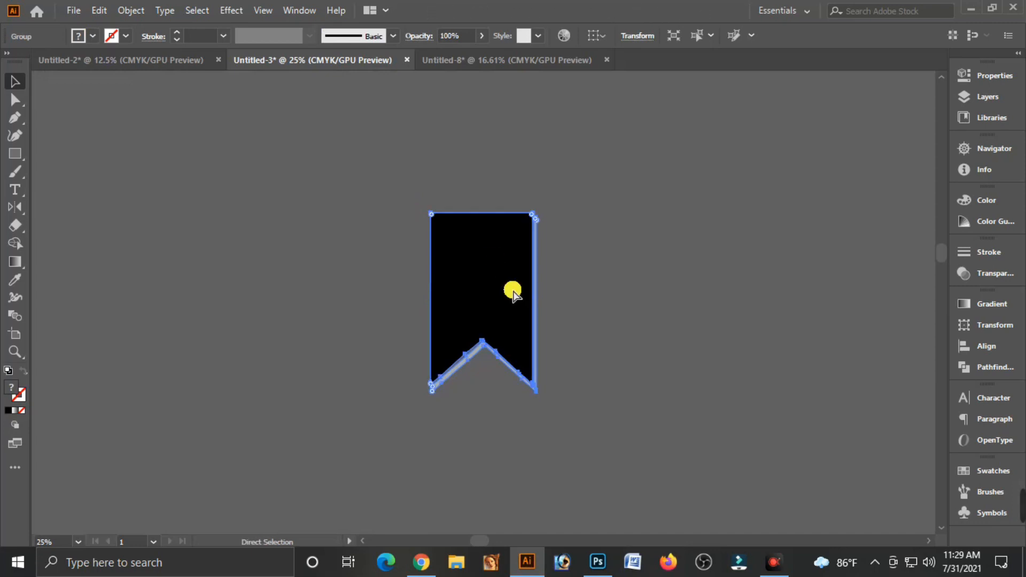
pyautogui.hotkey('ctrl', 'x')
pyautogui.click(481, 57)
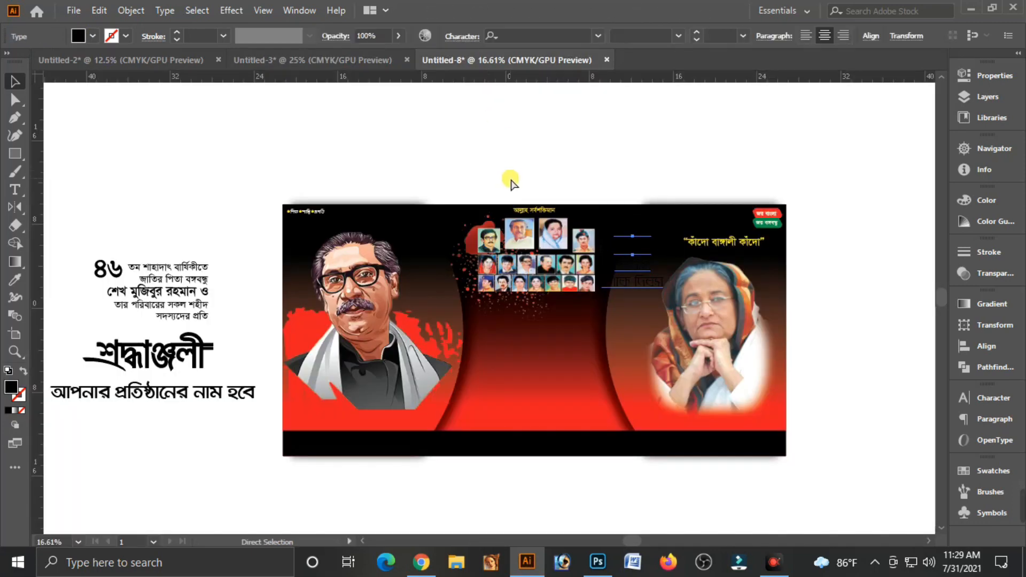
pyautogui.hotkey('ctrl', 'v')
pyautogui.moveTo(490, 304); pyautogui.dragTo(644, 292)
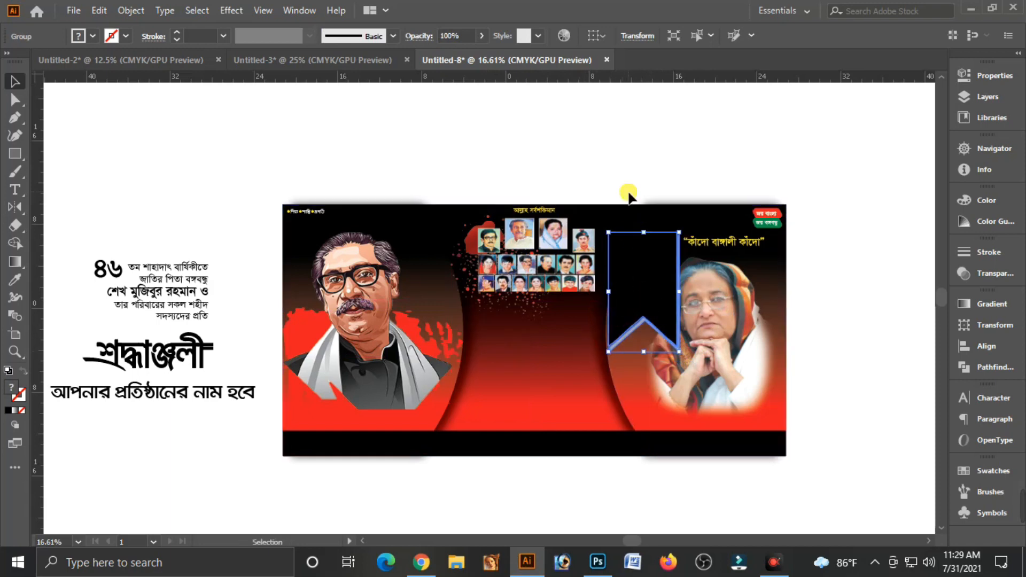
# Step: Shift the ribbon off the mourning-day text and fill the ১৫ numeral and the lines below it white
pyautogui.moveTo(630, 287); pyautogui.dragTo(688, 277)
pyautogui.click(627, 256)
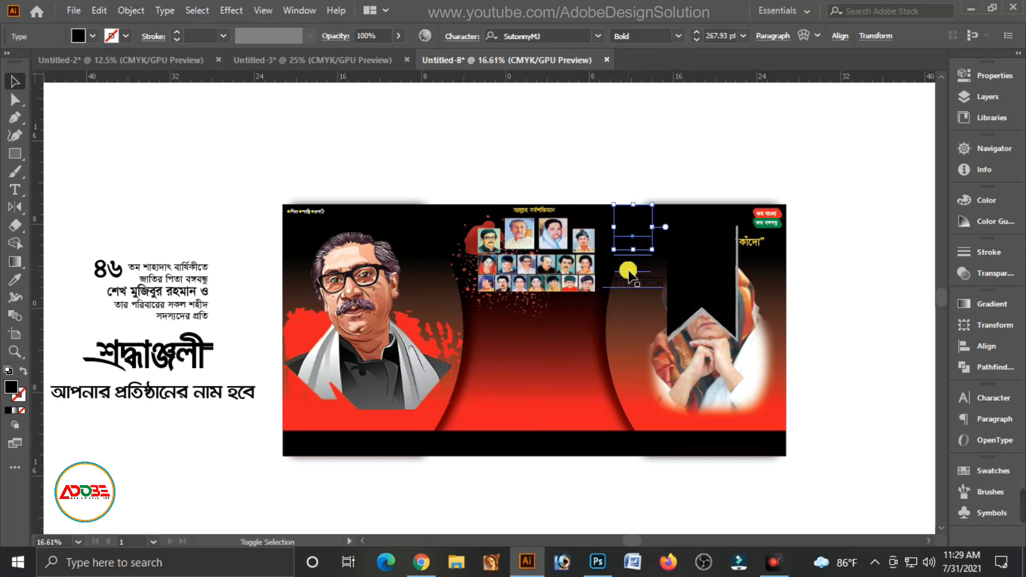
pyautogui.keyDown('shift'); pyautogui.click(630, 276); pyautogui.keyUp('shift')
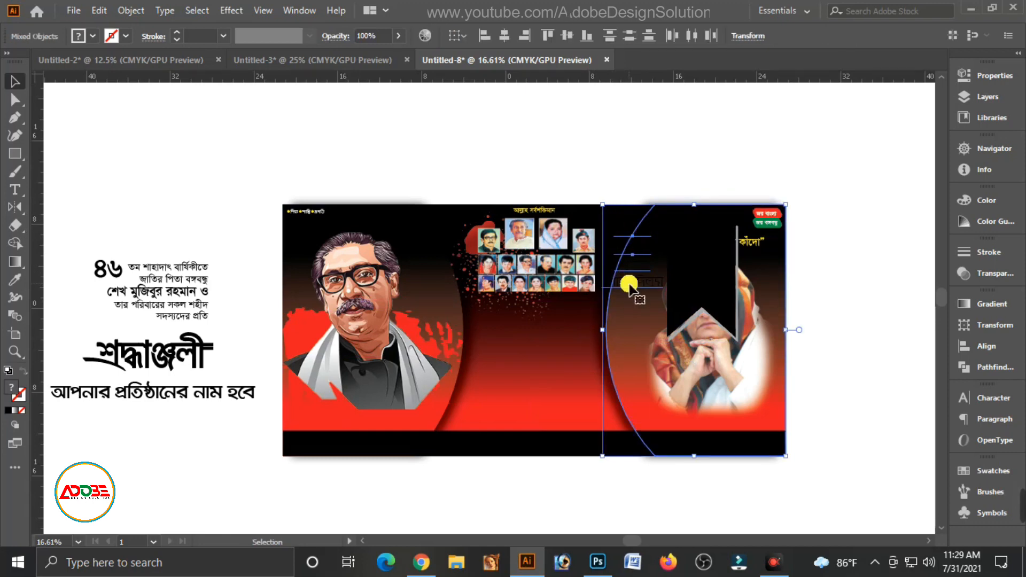
pyautogui.click(611, 182)
pyautogui.click(626, 249)
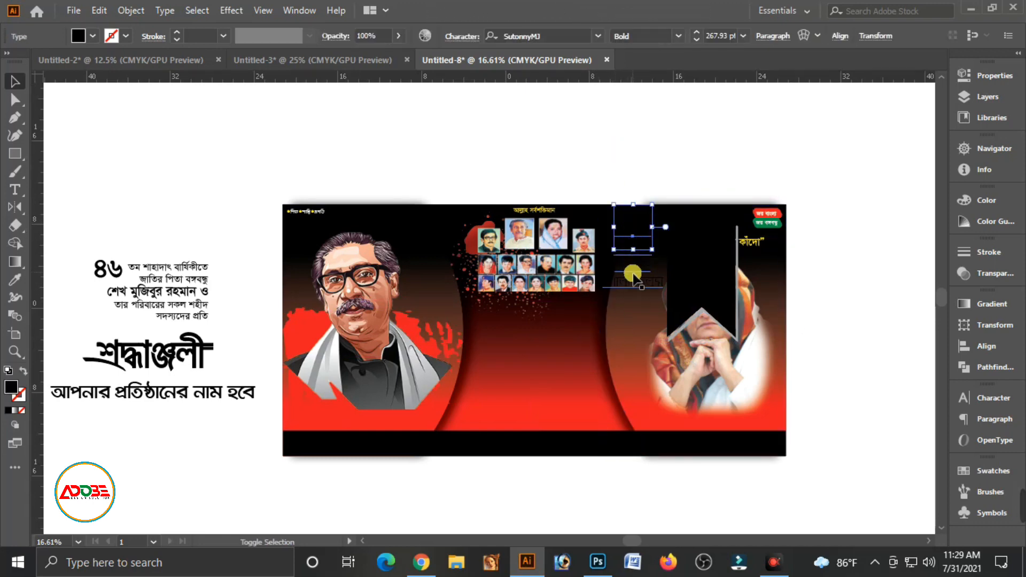
pyautogui.keyDown('shift'); pyautogui.click(633, 276); pyautogui.keyUp('shift')
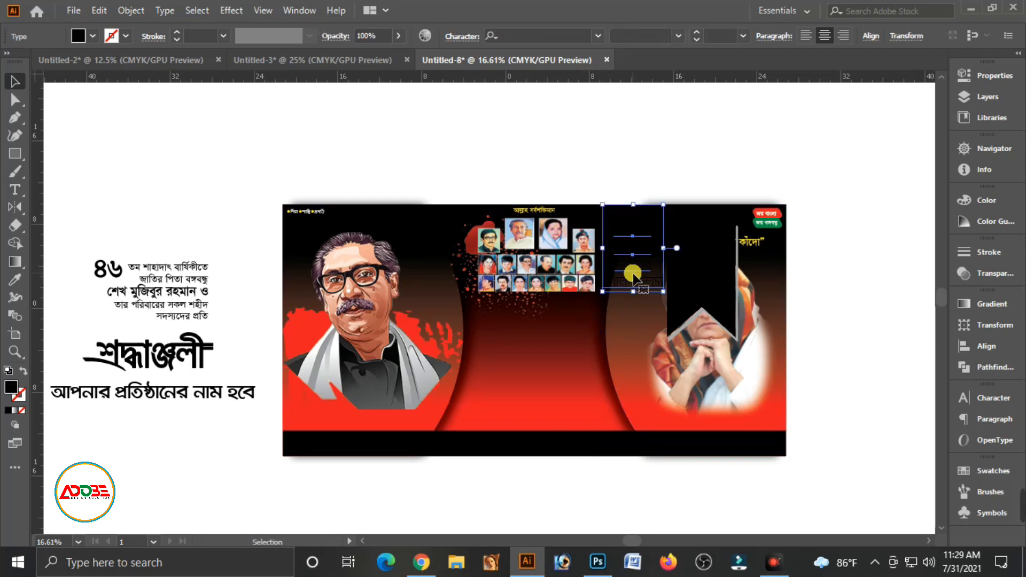
pyautogui.click(977, 202)
pyautogui.click(804, 294)
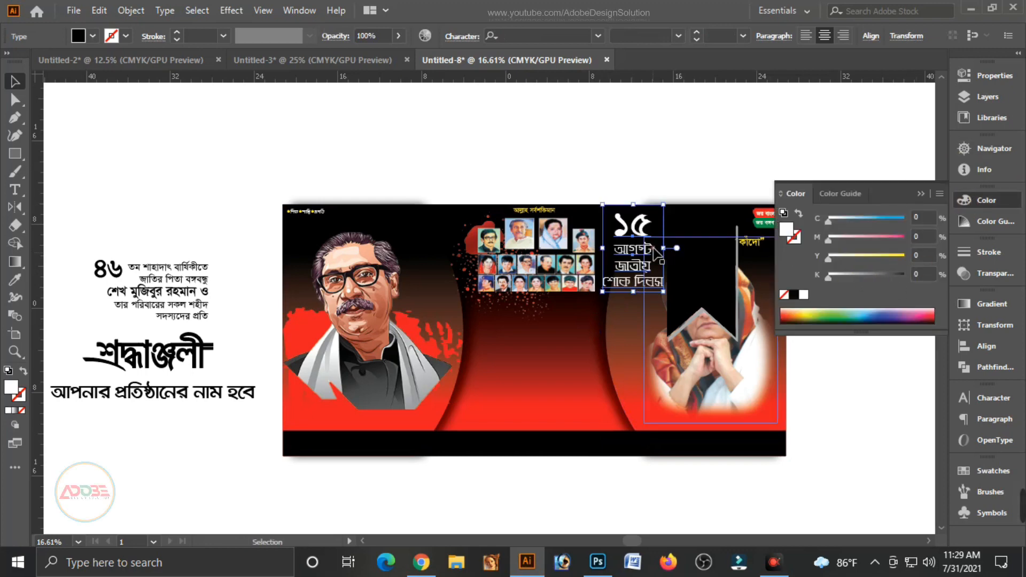
# Step: Place the black ribbon behind the white mourning-day text and align its top edge with the banner background
pyautogui.hotkey('ctrl', 'shift', 'a')
pyautogui.moveTo(706, 288); pyautogui.dragTo(646, 271)
pyautogui.keyDown('shift'); pyautogui.click(572, 321); pyautogui.keyUp('shift')
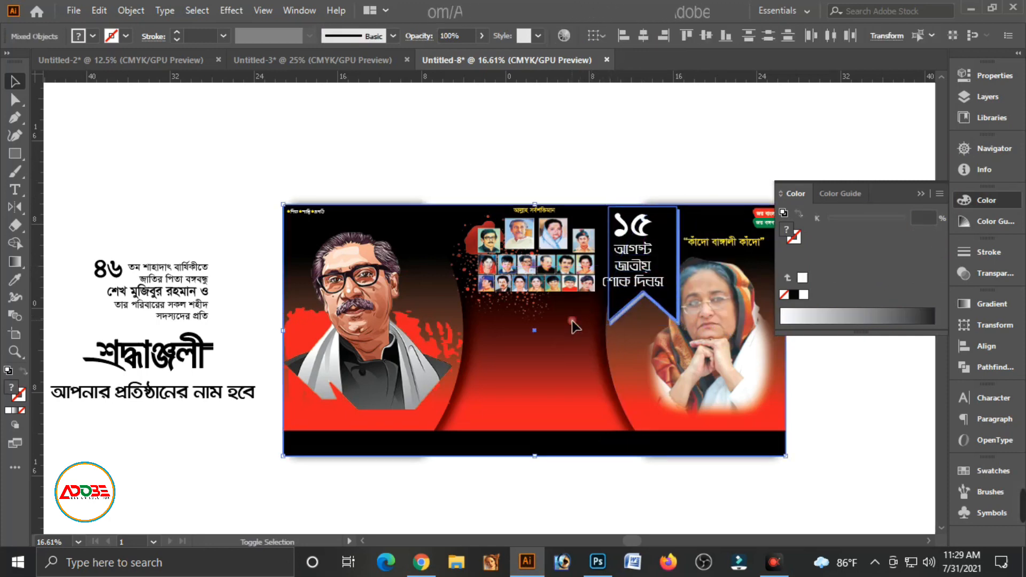
pyautogui.click(983, 348)
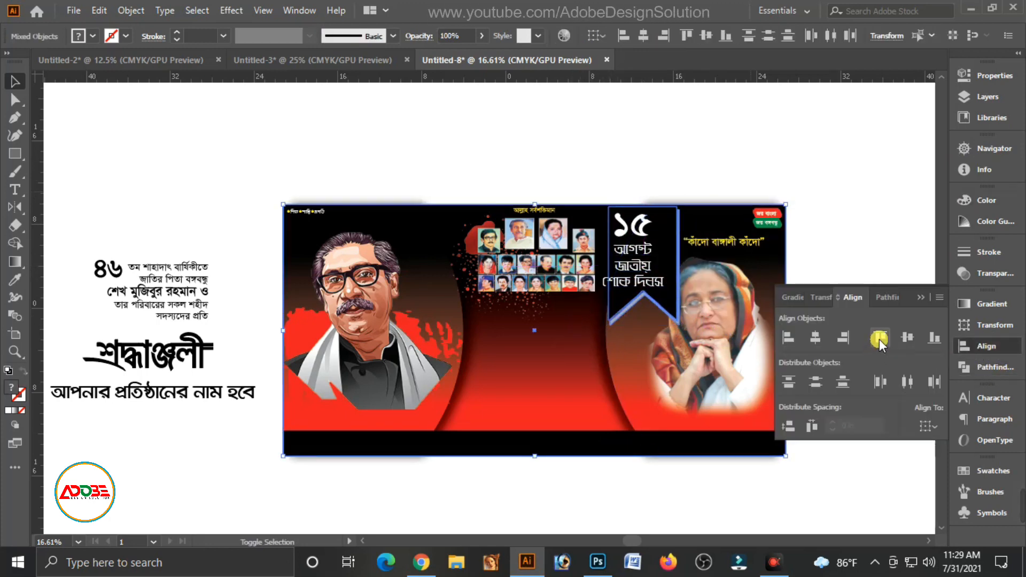
pyautogui.click(771, 150)
# Step: Nudge the ribbon sideways until it is centred behind the mourning-day text
pyautogui.click(672, 274)
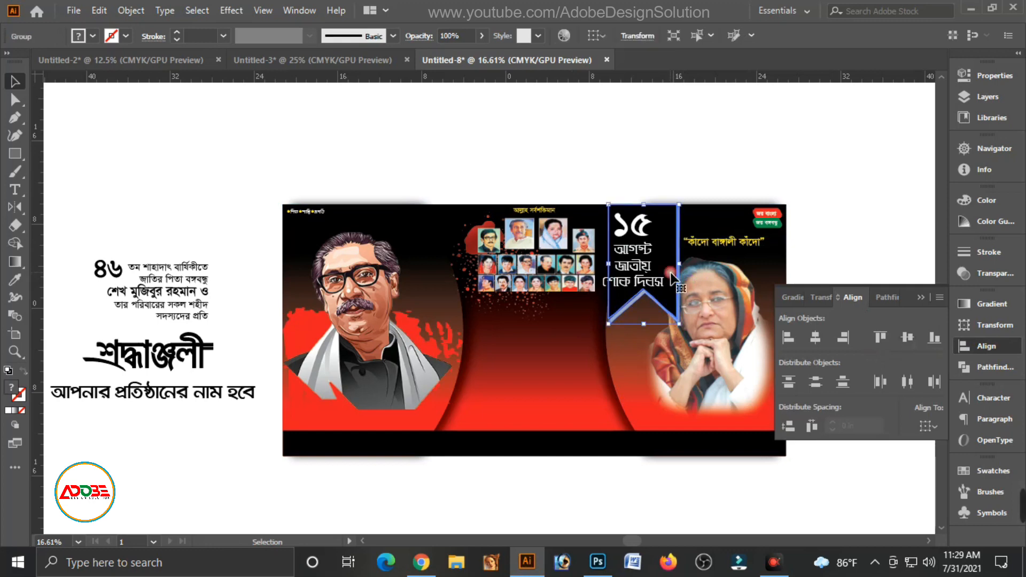
pyautogui.press('Left')
pyautogui.press('Left')
pyautogui.press('Left')
pyautogui.press('Left')
pyautogui.press('Left')
pyautogui.press('Left')
pyautogui.press('Left')
pyautogui.press('Left')
pyautogui.press('Left')
pyautogui.press('Left')
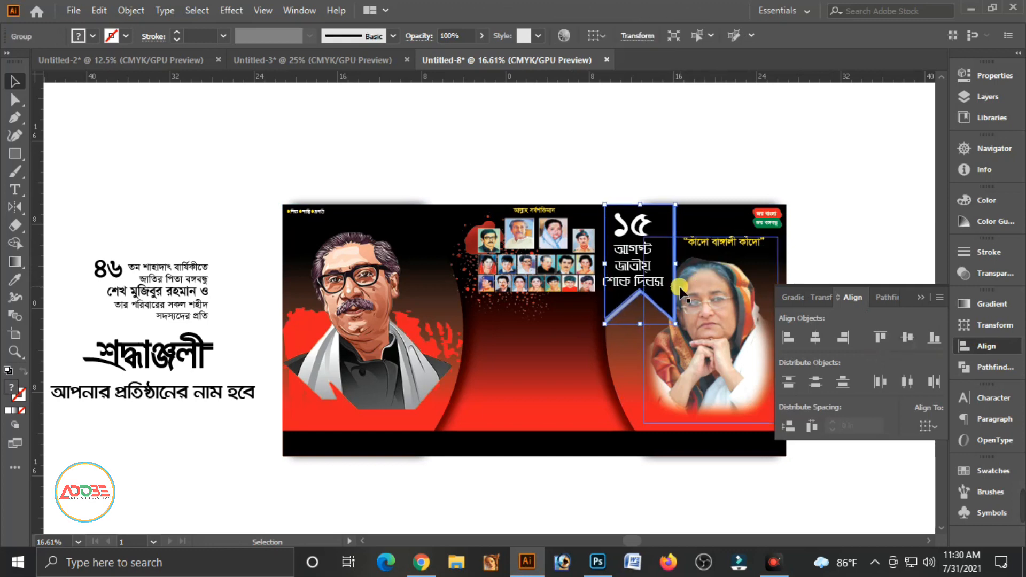
pyautogui.press('Left')
pyautogui.press('Left')
pyautogui.press('Left')
pyautogui.press('Left')
pyautogui.press('Left')
pyautogui.press('Left')
pyautogui.press('Left')
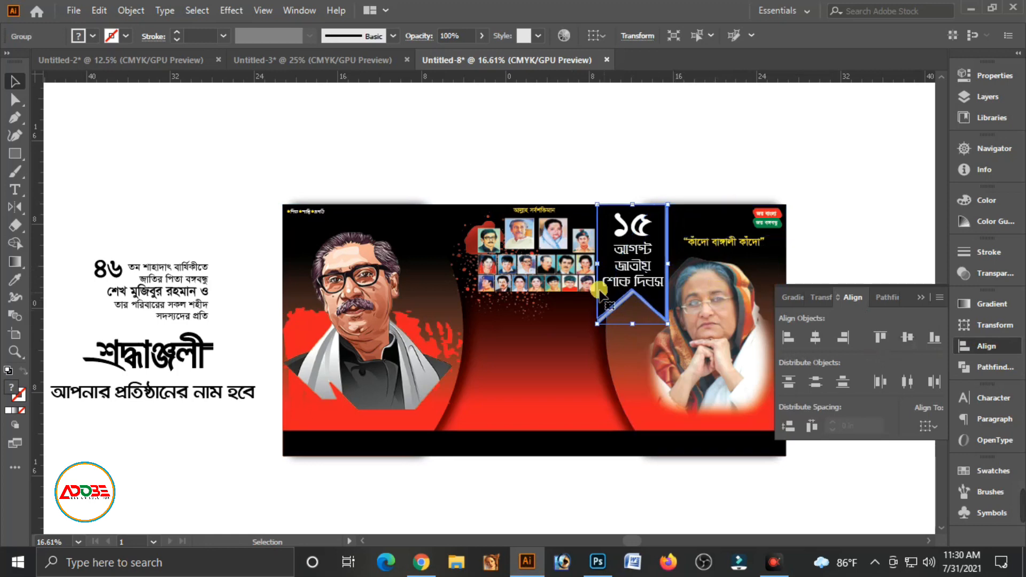
# Step: Shift the photo grid together with its red splash slightly away from the ribbon and deselect them
pyautogui.click(516, 278)
pyautogui.click(458, 261)
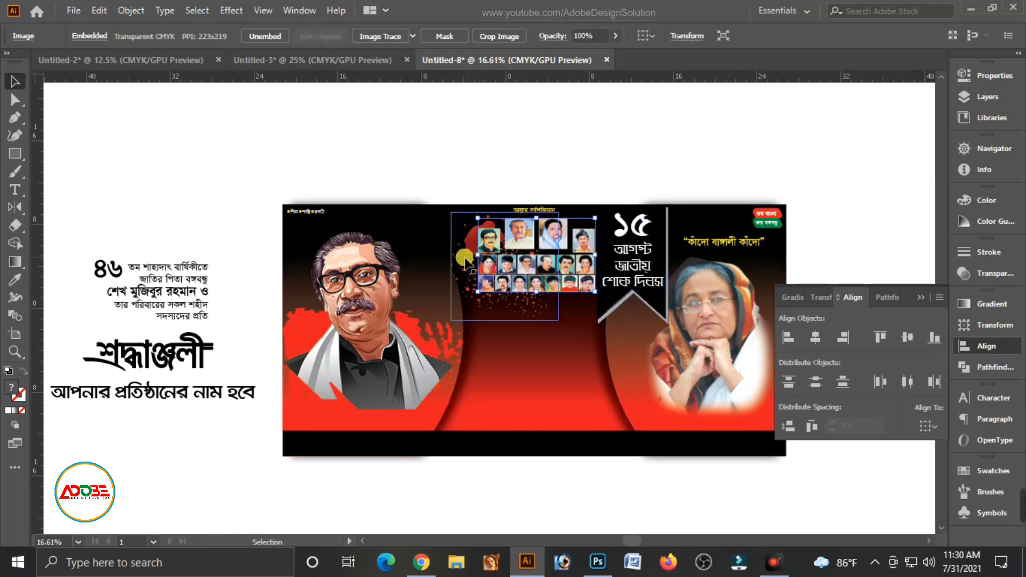
pyautogui.keyDown('shift'); pyautogui.click(468, 257); pyautogui.keyUp('shift')
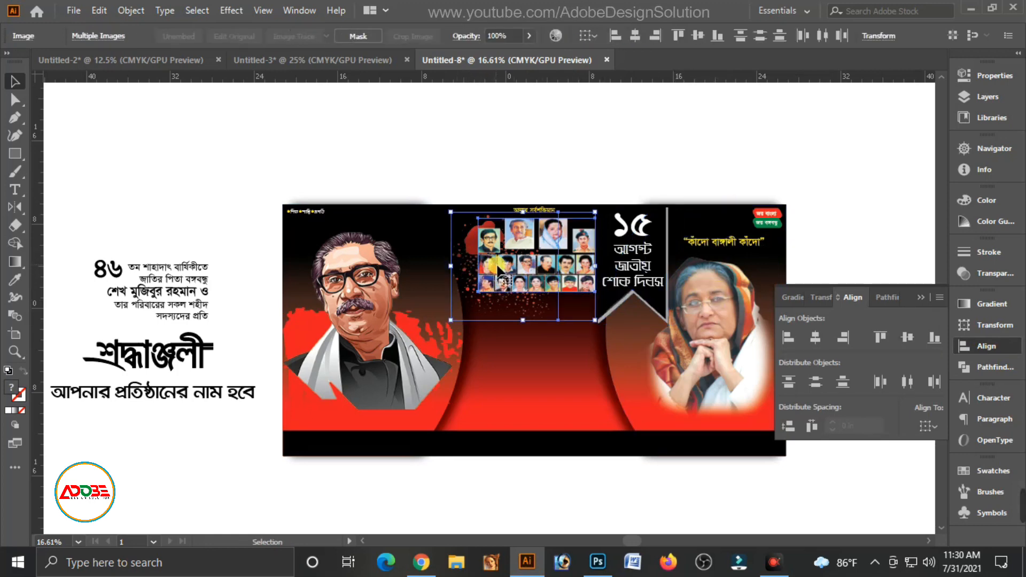
pyautogui.moveTo(506, 281); pyautogui.dragTo(486, 289)
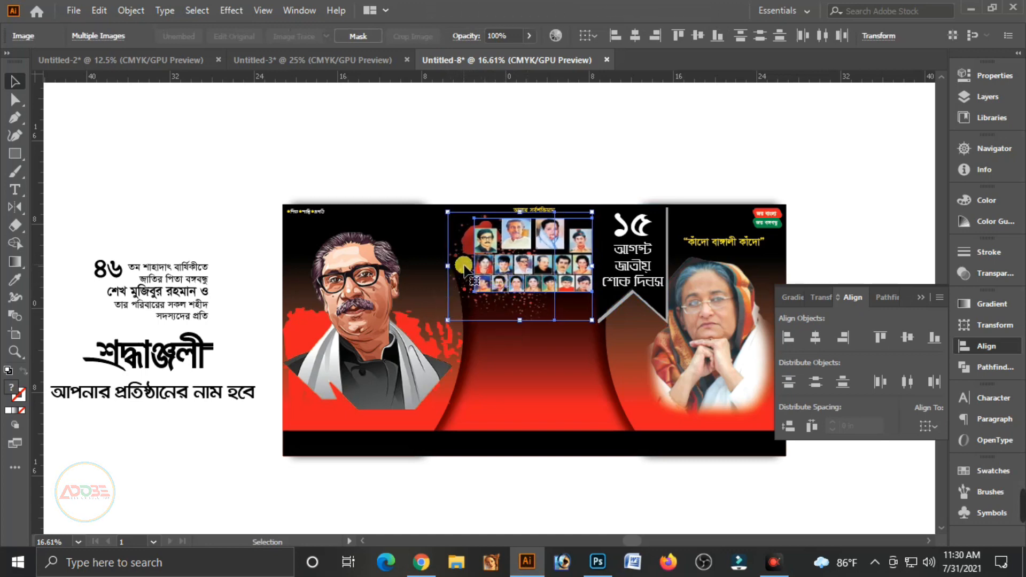
pyautogui.click(548, 155)
# Step: Nudge the woman's portrait slightly away from the ribbon toward the banner's outer edge and deselect it
pyautogui.click(662, 305)
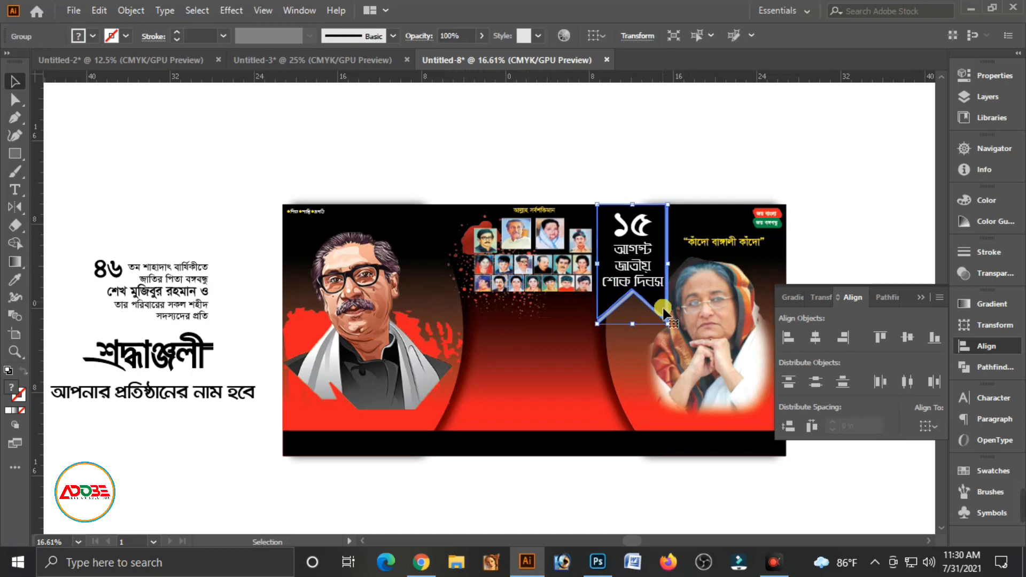
pyautogui.click(711, 329)
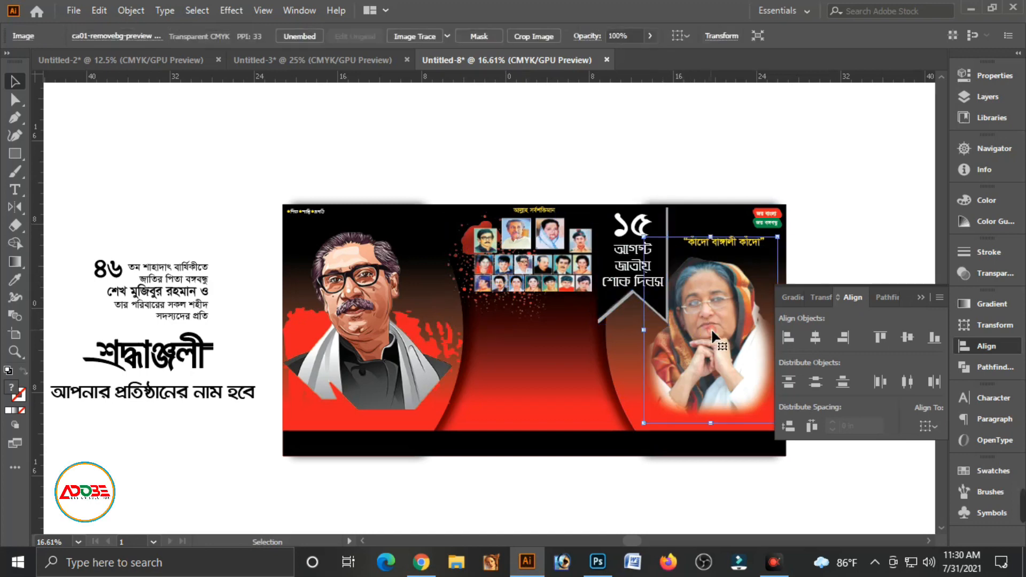
pyautogui.click(921, 293)
pyautogui.press('Right')
pyautogui.press('Right')
pyautogui.press('Right')
pyautogui.press('Right')
pyautogui.press('Right')
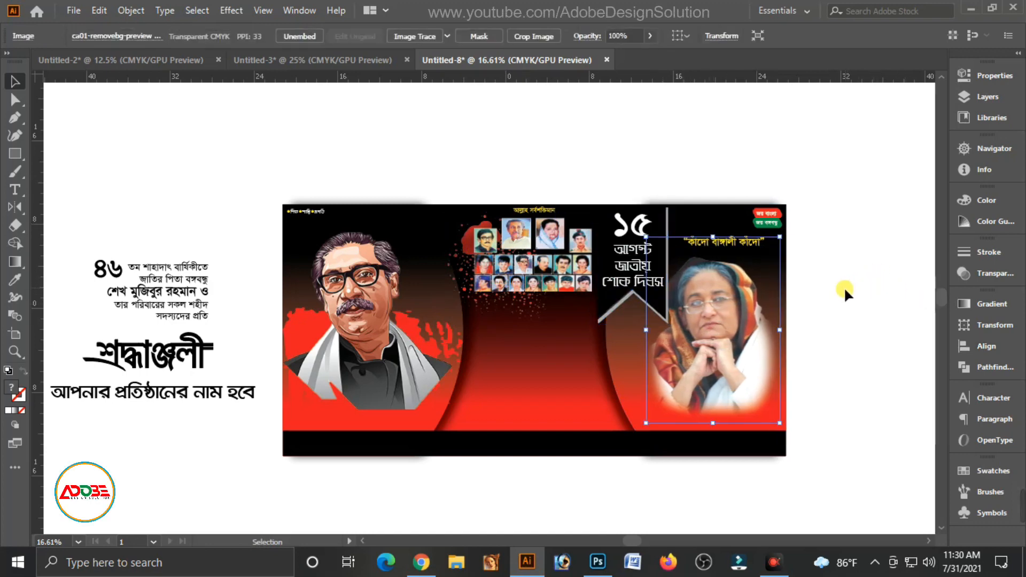
pyautogui.click(839, 294)
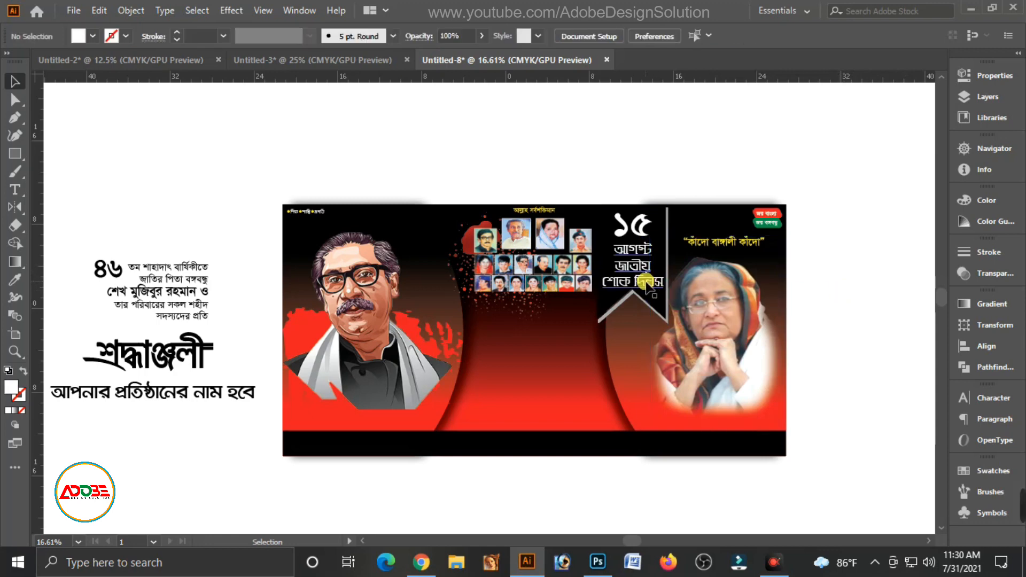
# Step: Widen the ribbon slightly toward the photo grid and fill the ১৫ numeral yellow with Y 100% in CMYK
pyautogui.click(609, 302)
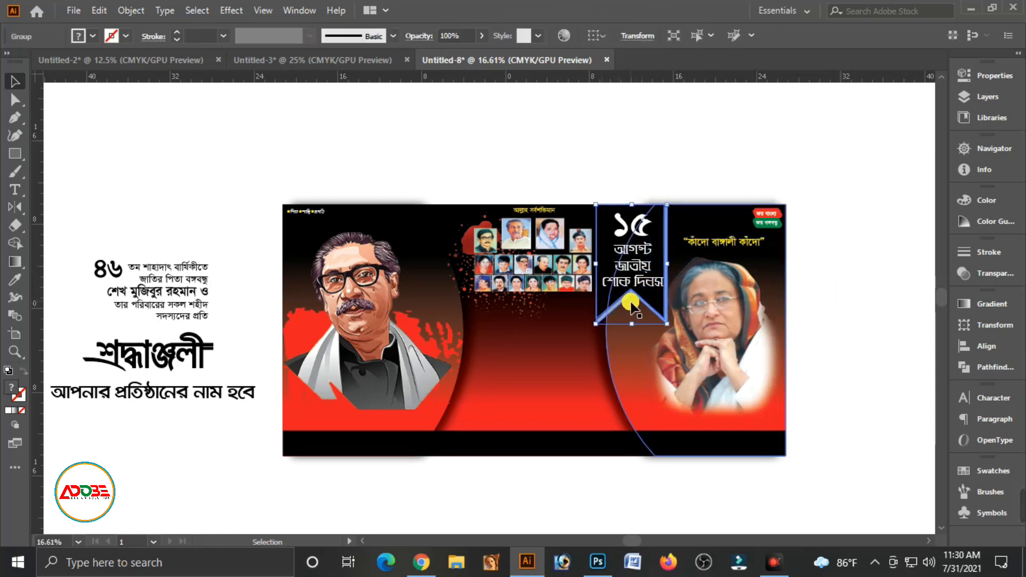
pyautogui.click(636, 247)
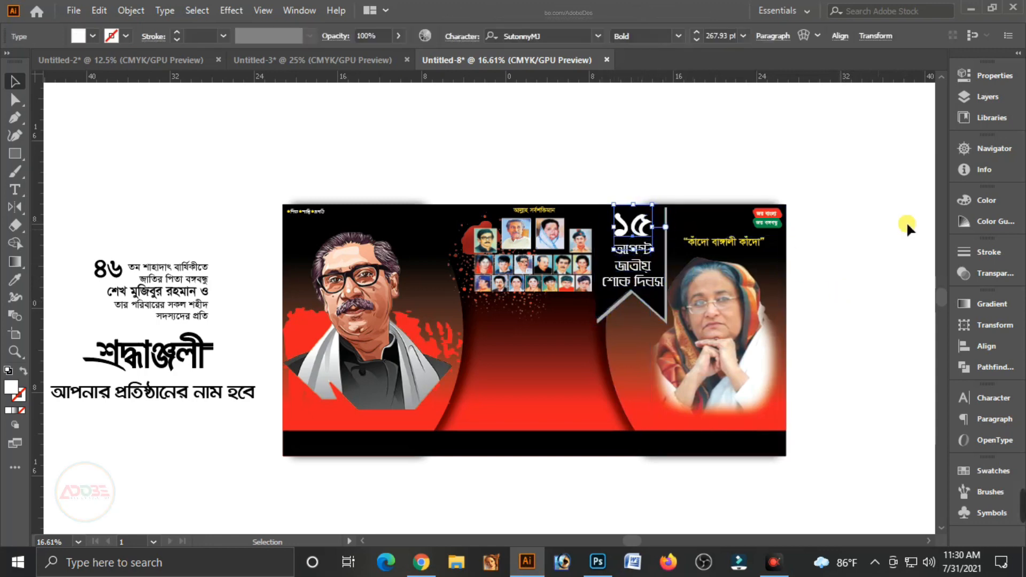
pyautogui.click(985, 202)
pyautogui.click(939, 195)
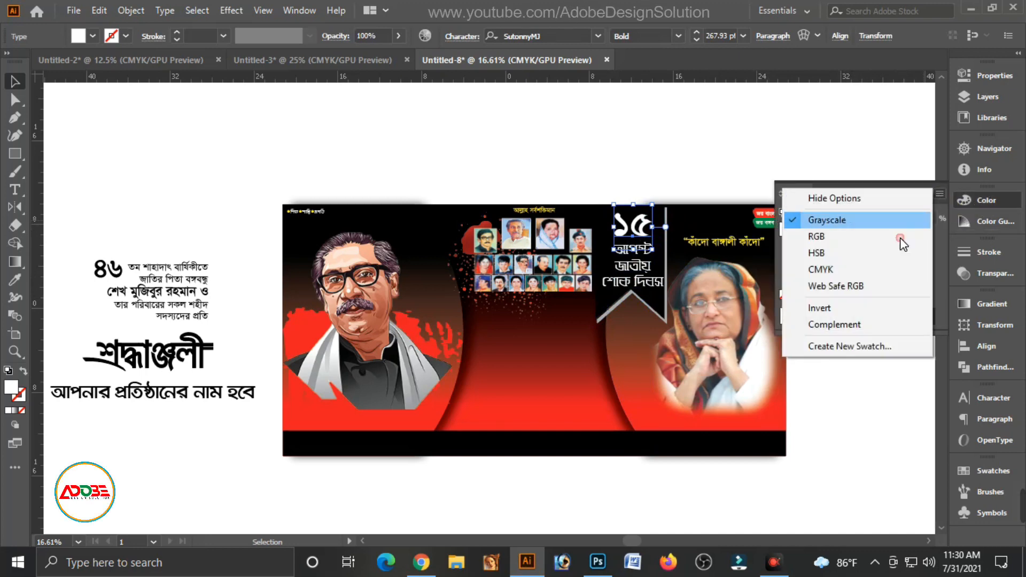
pyautogui.click(840, 272)
pyautogui.moveTo(830, 259); pyautogui.dragTo(921, 263)
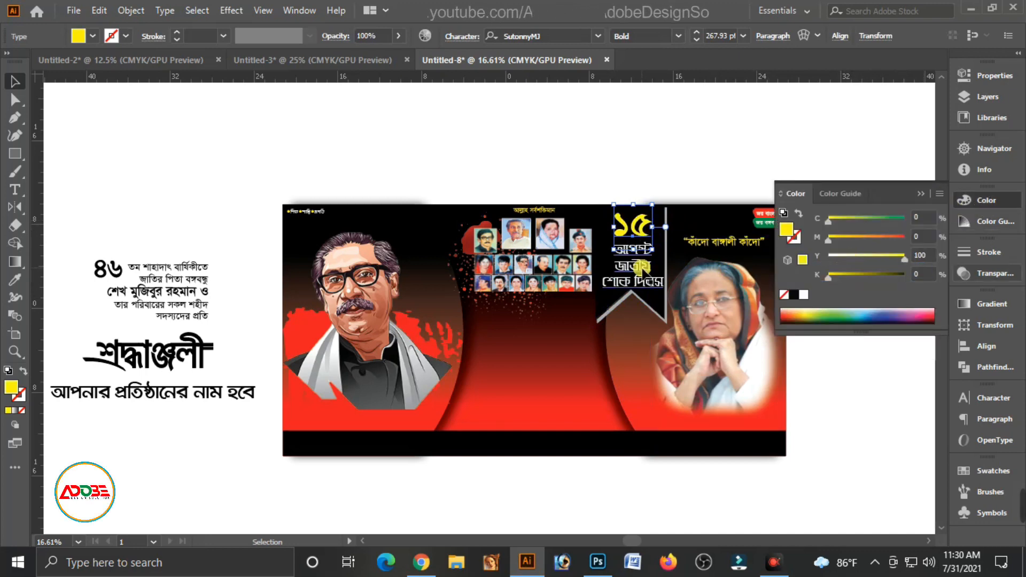
# Step: Nudge the ১৫ numeral and the mourning-day lines slightly to centre them on the widened ribbon, and deselect them
pyautogui.click(644, 267)
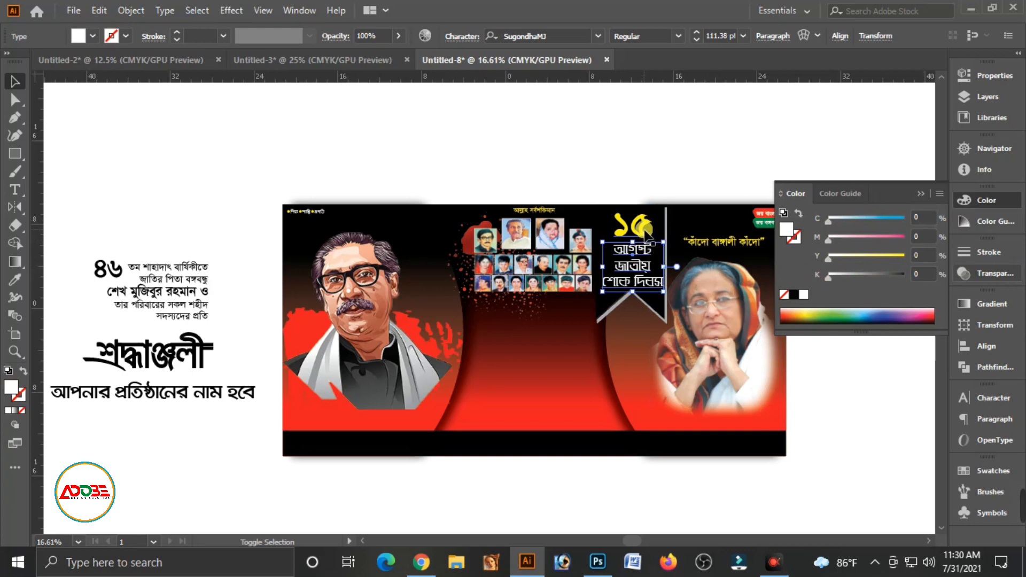
pyautogui.keyDown('shift'); pyautogui.click(642, 228); pyautogui.keyUp('shift')
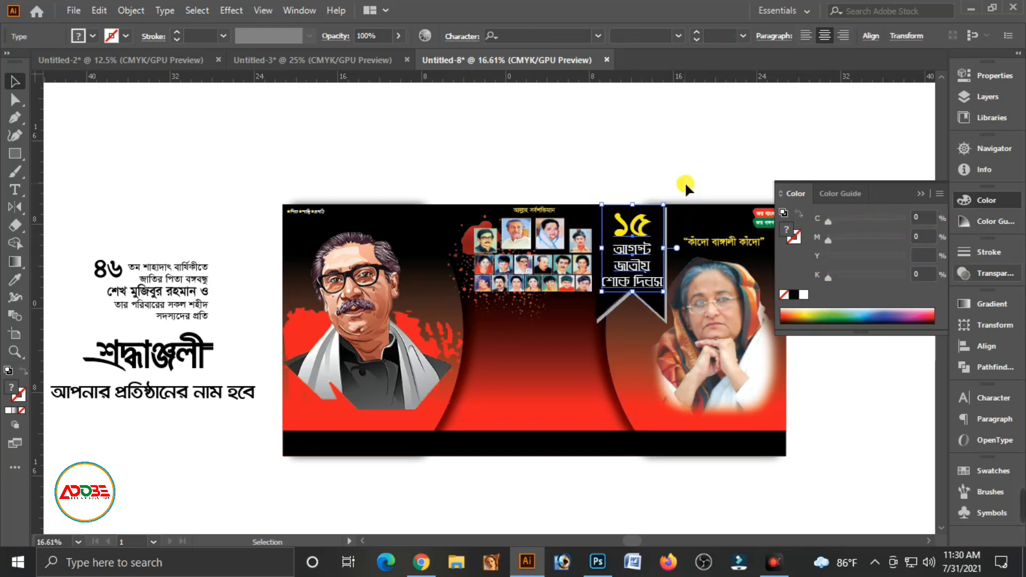
pyautogui.click(697, 157)
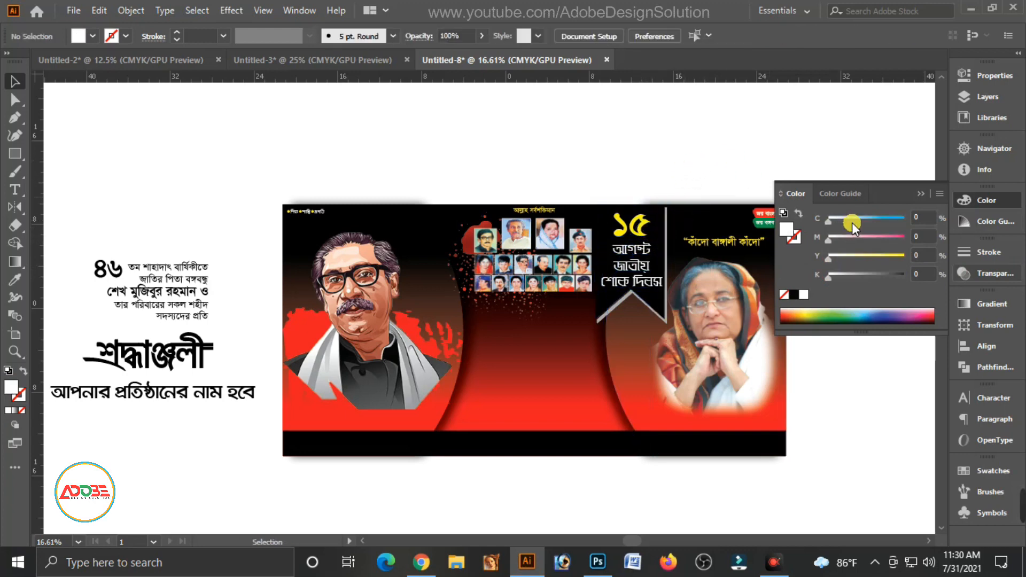
pyautogui.click(919, 193)
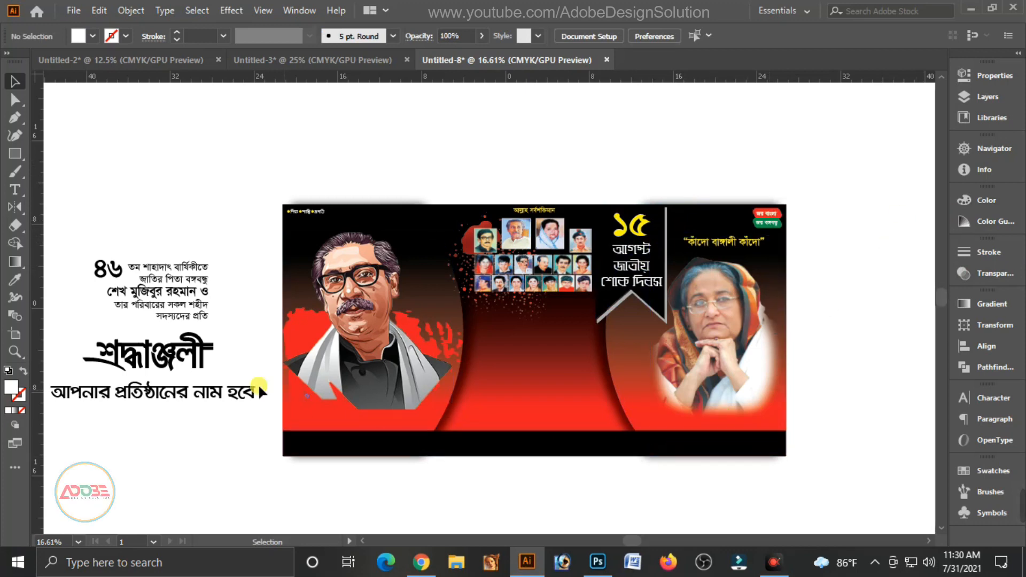
# Step: Move the ৪৬ numeral and its tribute paragraph from beside the banner to the centre area below the photo grid
pyautogui.click(100, 270)
pyautogui.keyDown('shift'); pyautogui.click(99, 270); pyautogui.keyUp('shift')
pyautogui.keyDown('shift'); pyautogui.click(141, 290); pyautogui.keyUp('shift')
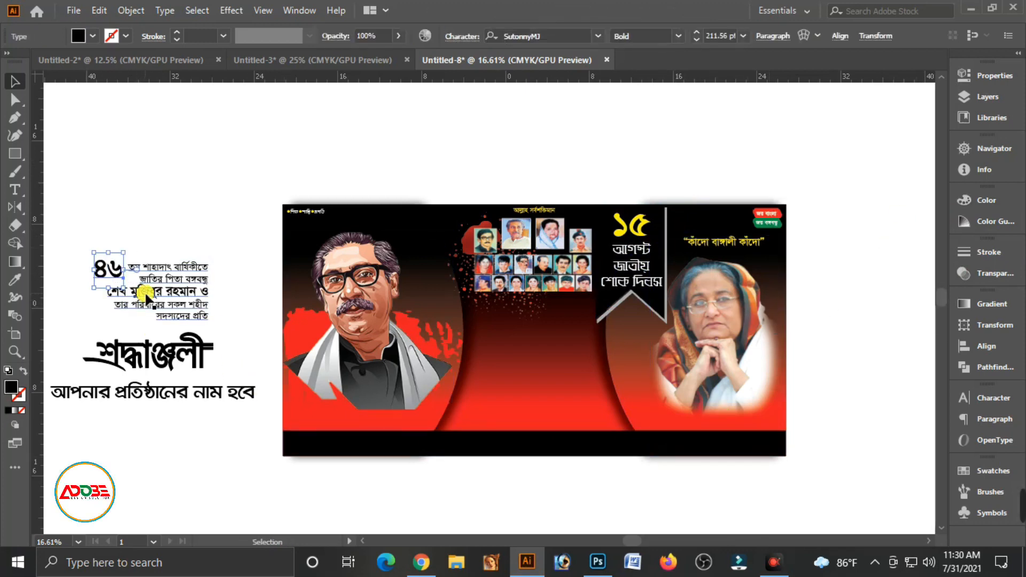
pyautogui.moveTo(145, 290); pyautogui.dragTo(149, 290)
pyautogui.hotkey('ctrl', 'z')
pyautogui.moveTo(84, 233); pyautogui.dragTo(546, 363)
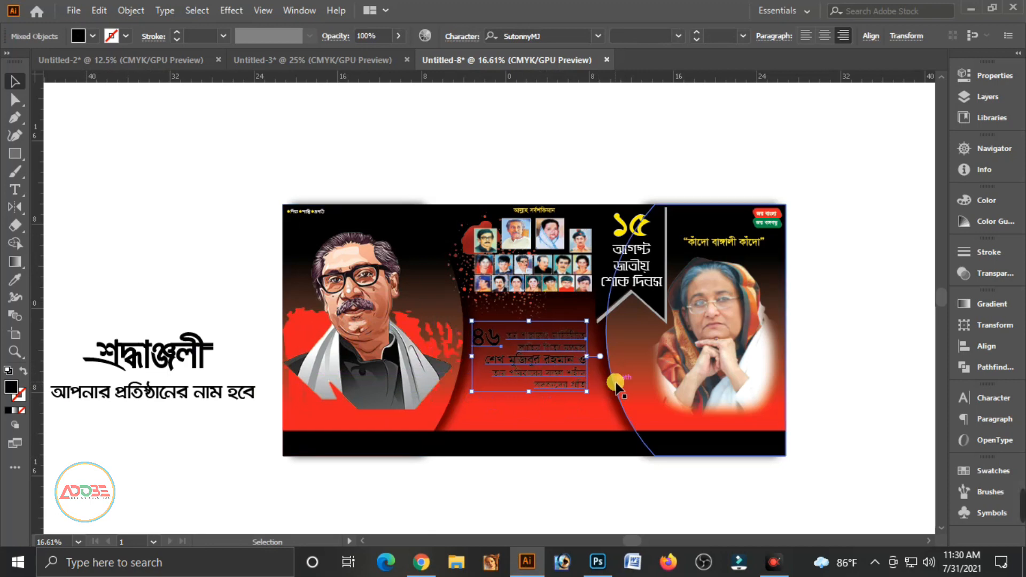
# Step: Fill the ৪৬ numeral and tribute paragraph white, and place the large শ্রদ্ধাঞ্জলী lettering beneath them, also in white
pyautogui.click(985, 202)
pyautogui.moveTo(858, 278); pyautogui.dragTo(827, 278)
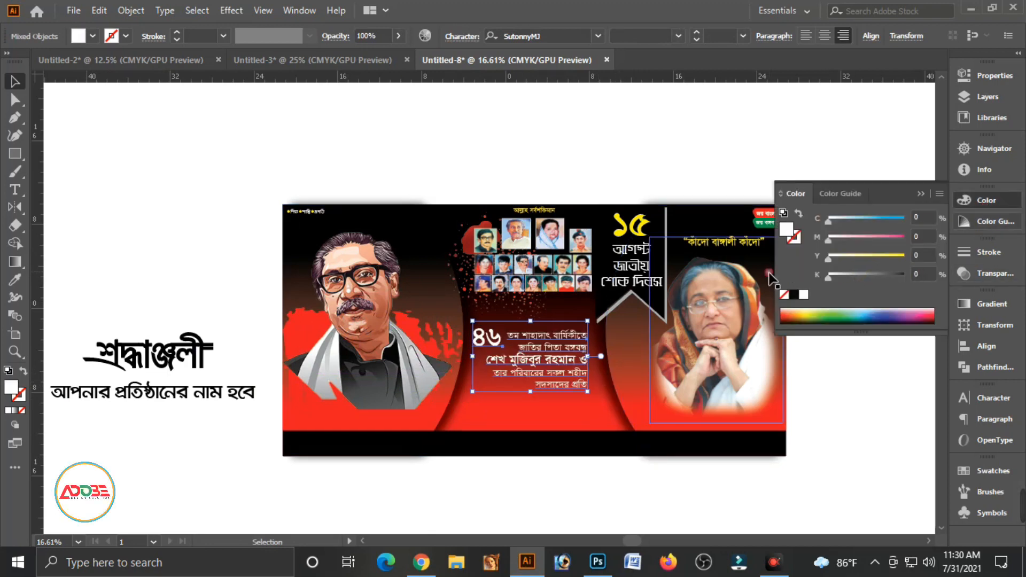
pyautogui.click(865, 392)
pyautogui.moveTo(188, 360); pyautogui.dragTo(567, 409)
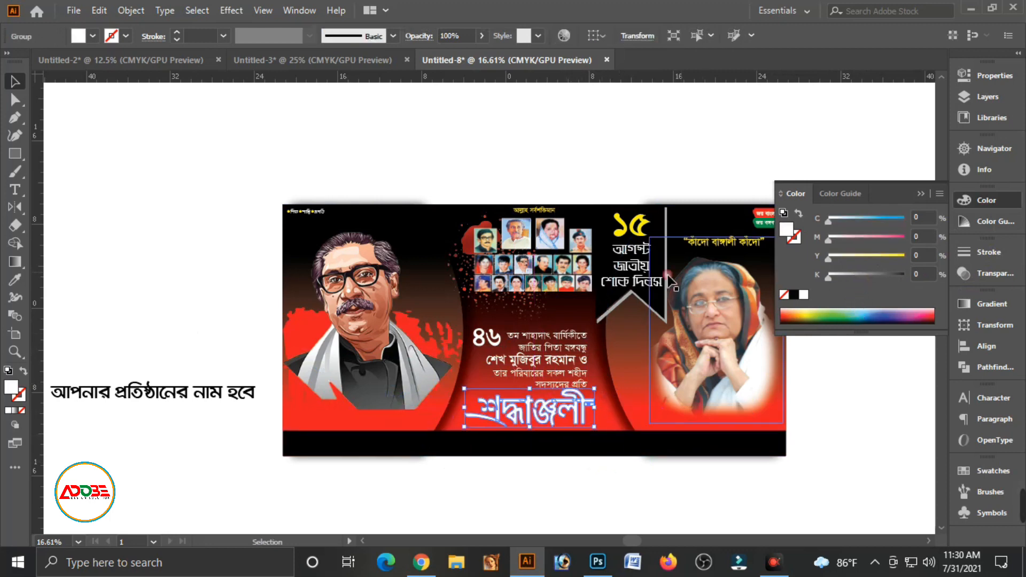
# Step: Move the ৪৬ numeral and its tribute paragraph together slightly up toward the photo grid
pyautogui.click(527, 312)
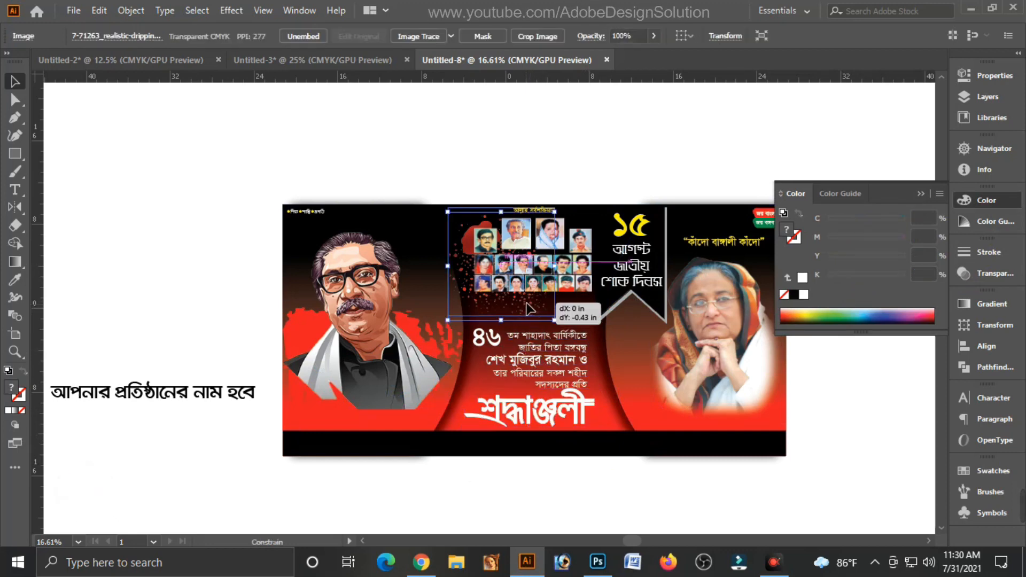
pyautogui.click(511, 357)
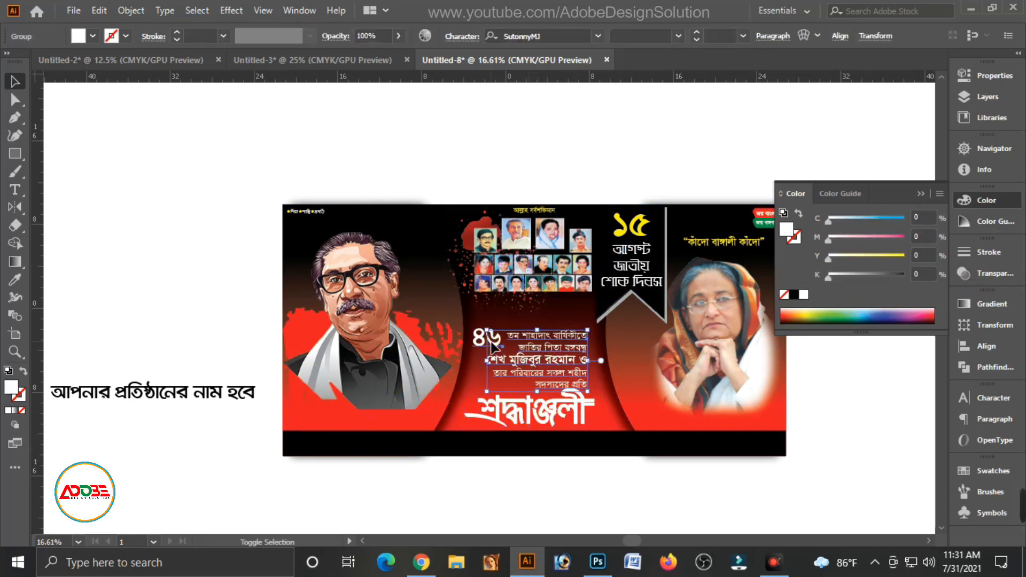
pyautogui.keyDown('shift'); pyautogui.click(495, 342); pyautogui.keyUp('shift')
pyautogui.moveTo(495, 345); pyautogui.dragTo(496, 337)
pyautogui.hotkey('shift', 'Up')
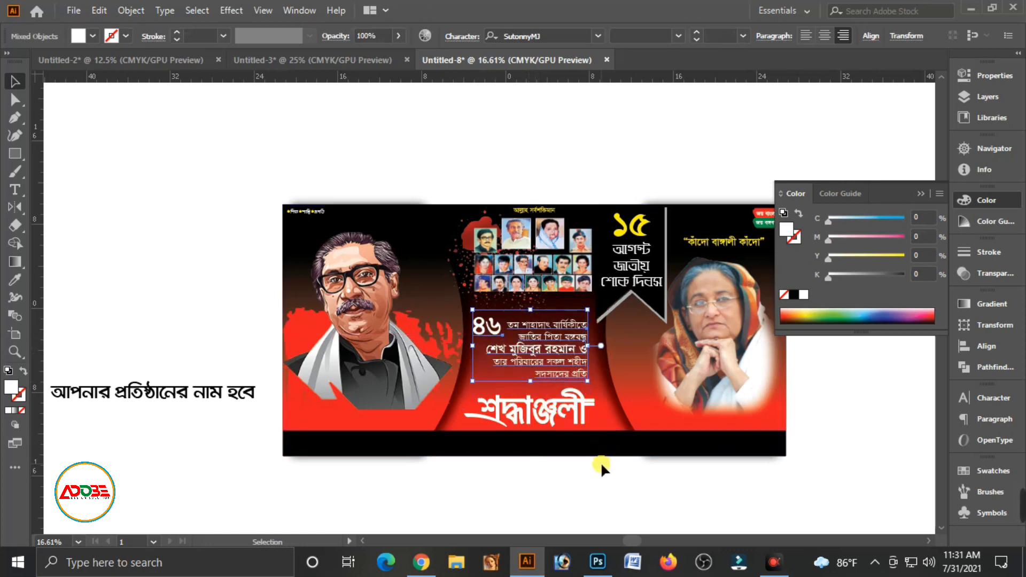
# Step: Fill the শ্রদ্ধাঞ্জলী lettering yellow with Y 100% in CMYK and deselect it
pyautogui.click(582, 415)
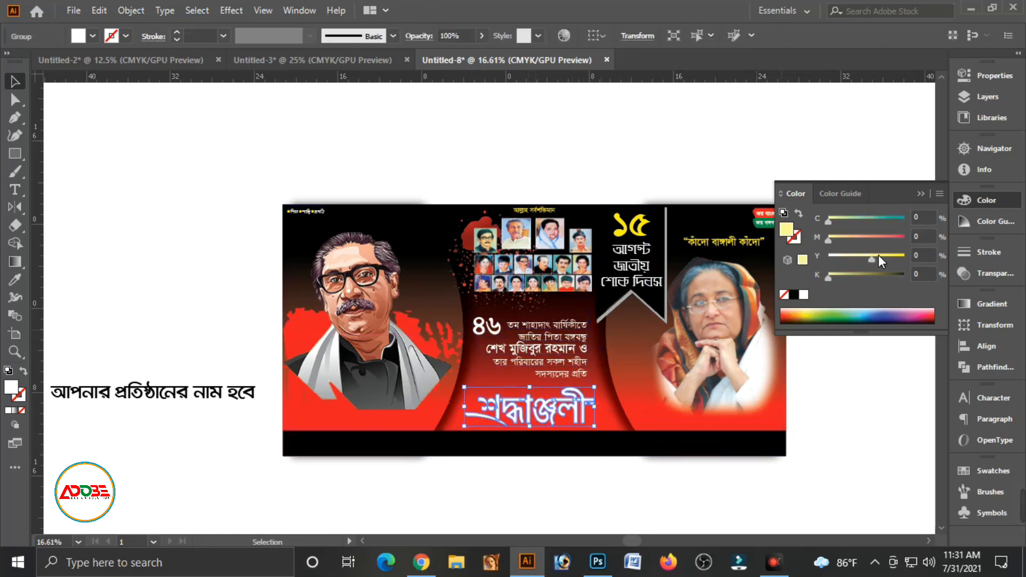
pyautogui.moveTo(878, 255); pyautogui.dragTo(905, 256)
pyautogui.click(544, 482)
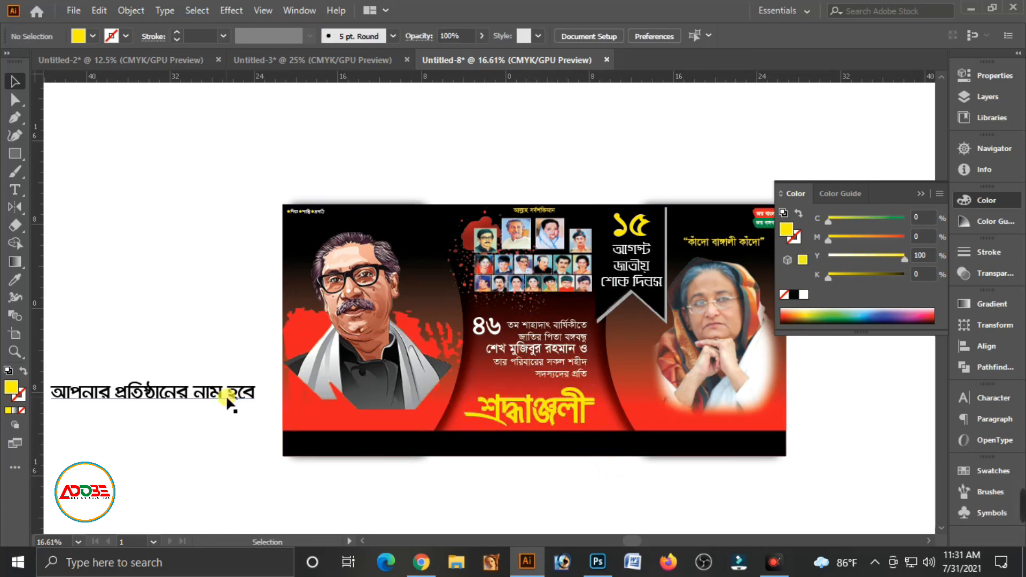
# Step: Move the আপনার প্রতিষ্ঠানের নাম হবে line onto the black strip along the banner's lower edge and fill it white
pyautogui.moveTo(225, 395); pyautogui.dragTo(606, 449)
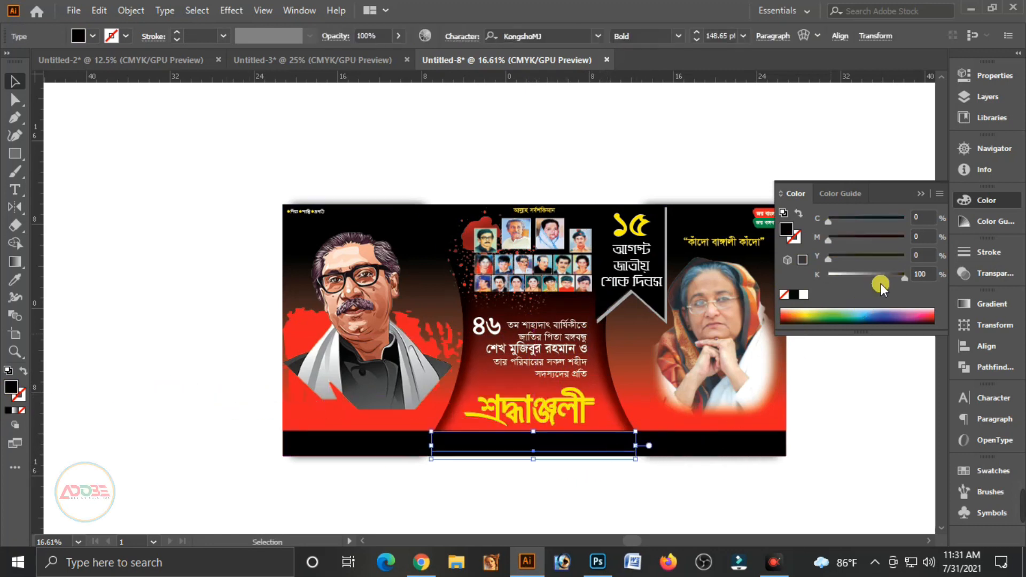
pyautogui.click(804, 295)
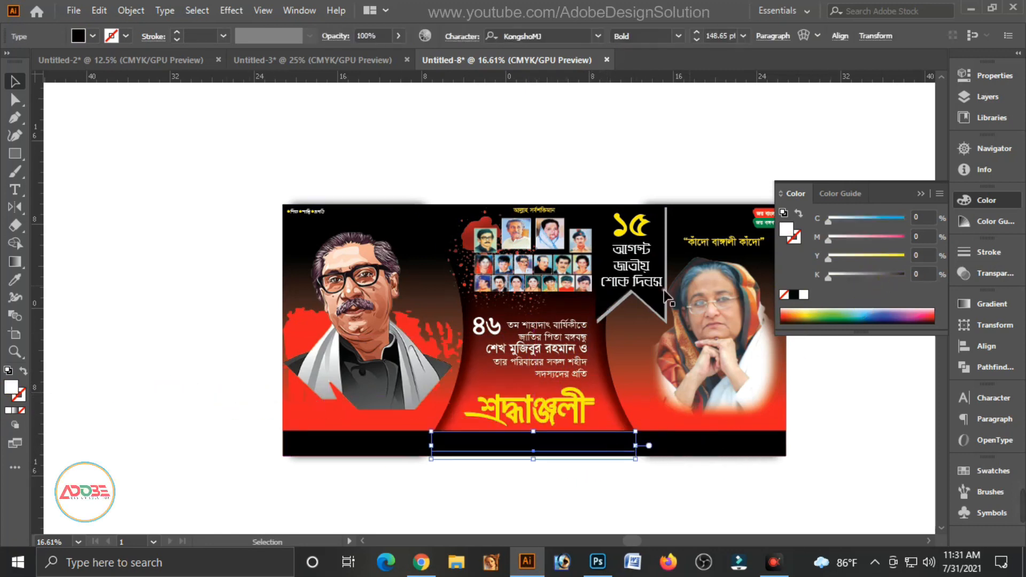
pyautogui.click(636, 489)
pyautogui.click(920, 194)
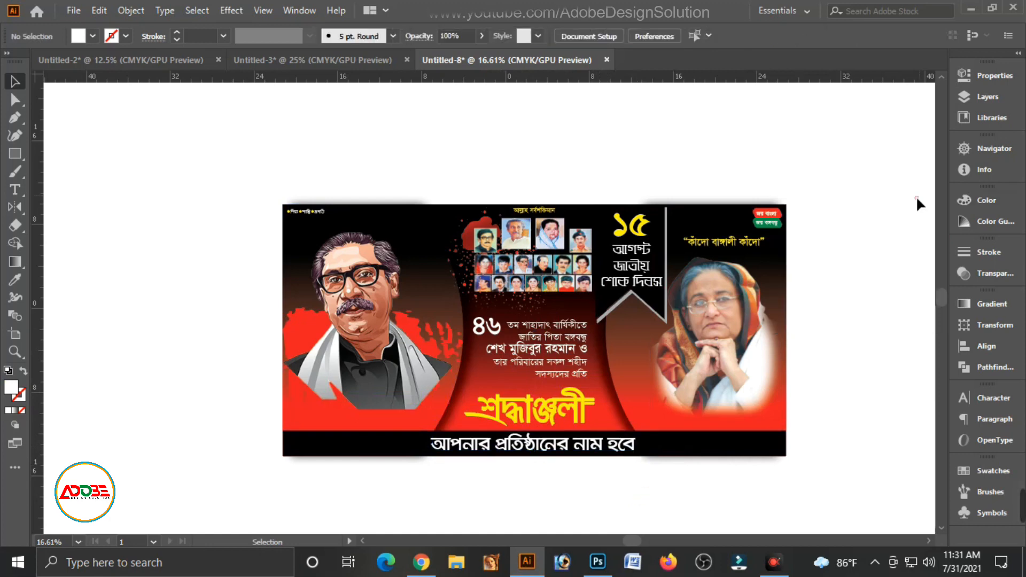
# Step: Nudge the tribute paragraph slightly down beside the ৪৬ numeral
pyautogui.hotkey('ctrl', 'space')
pyautogui.moveTo(193, 127); pyautogui.dragTo(337, 198)
pyautogui.moveTo(724, 353); pyautogui.dragTo(611, 281)
pyautogui.click(505, 377)
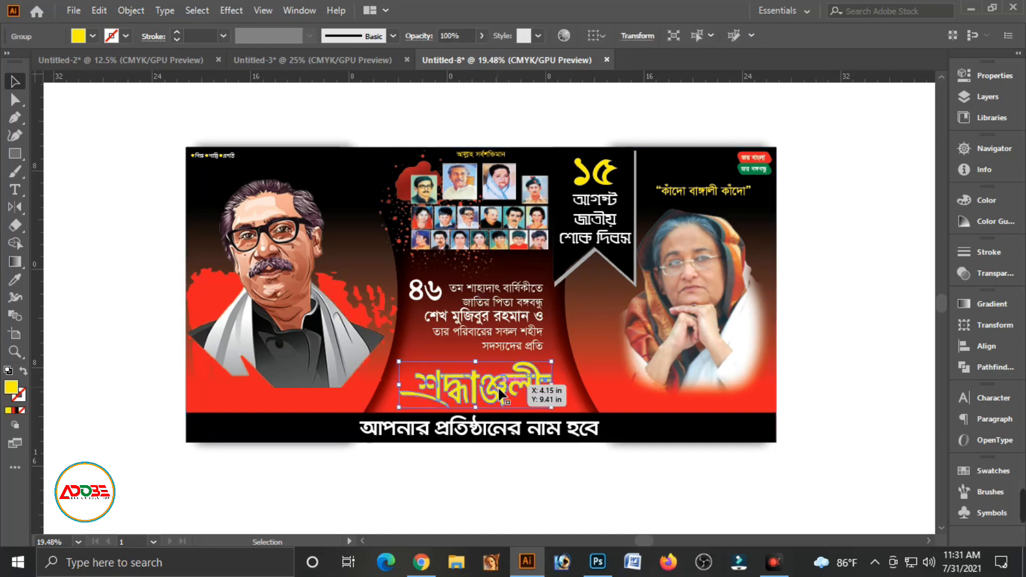
pyautogui.click(505, 328)
pyautogui.press('Down')
pyautogui.press('Down')
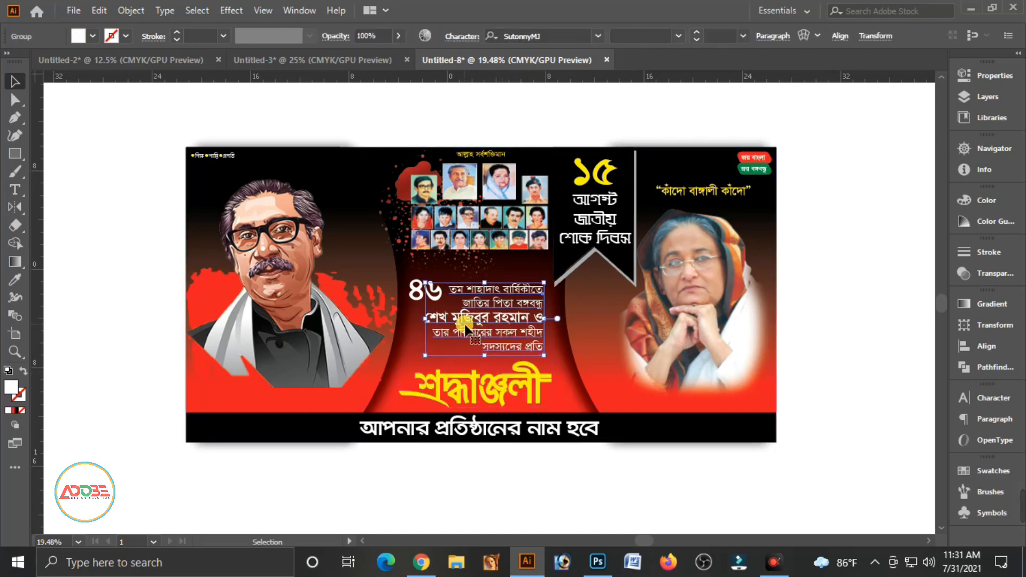
# Step: Fill the ৪৬ numeral yellow with Y 100% in CMYK and give it a 10 pt black stroke
pyautogui.click(417, 295)
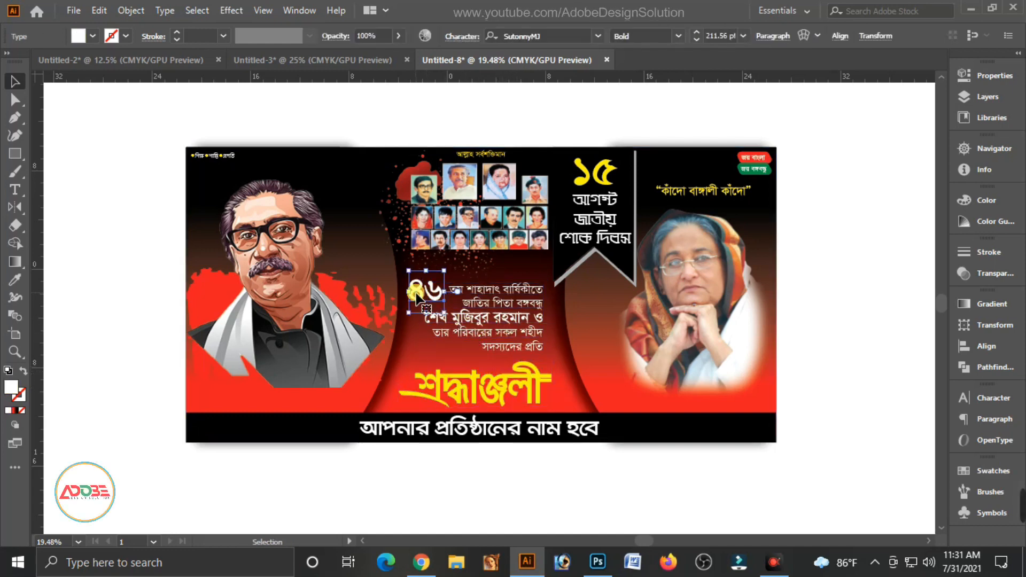
pyautogui.click(977, 200)
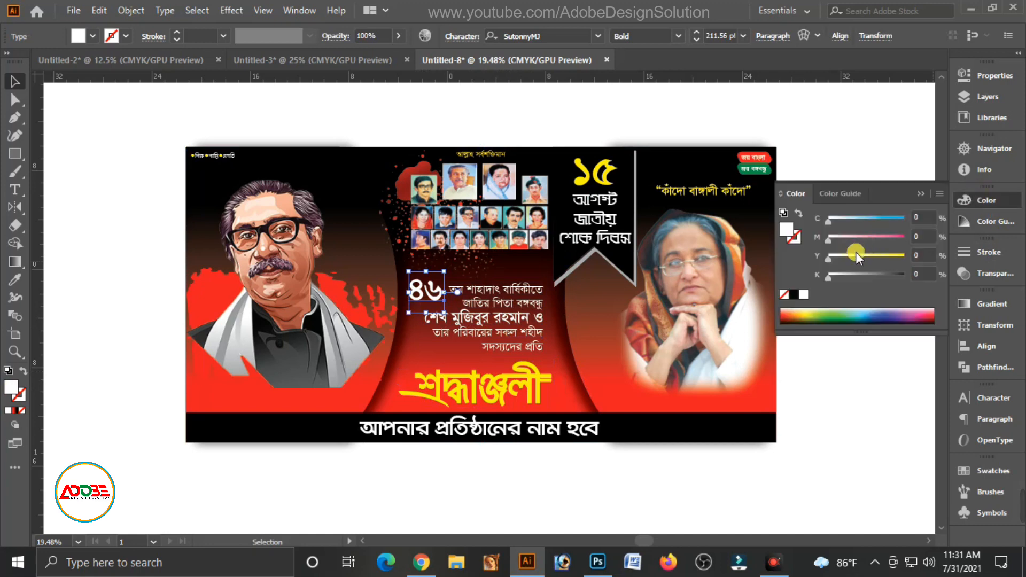
pyautogui.moveTo(855, 255); pyautogui.dragTo(909, 256)
pyautogui.press('a')
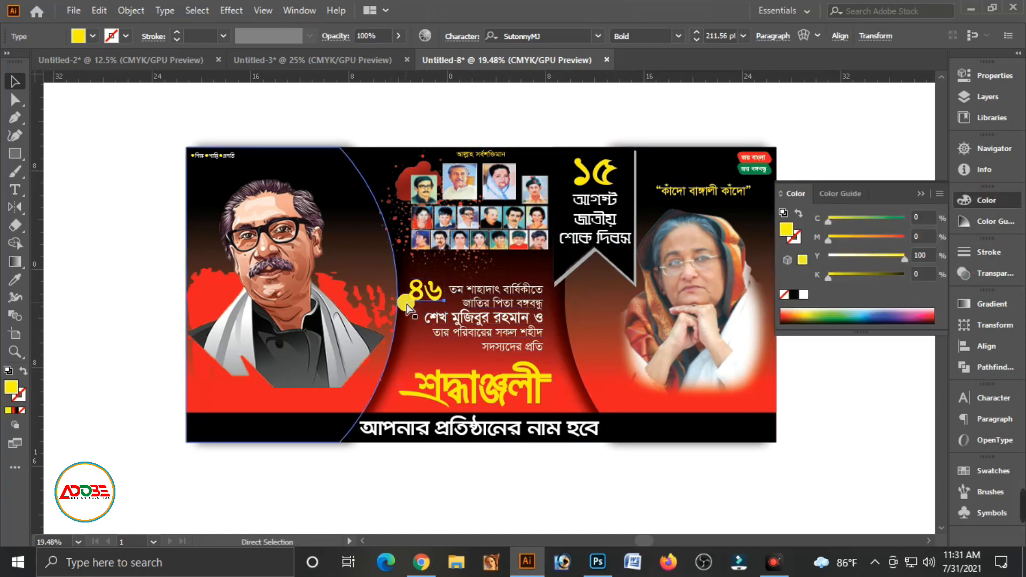
pyautogui.press('v')
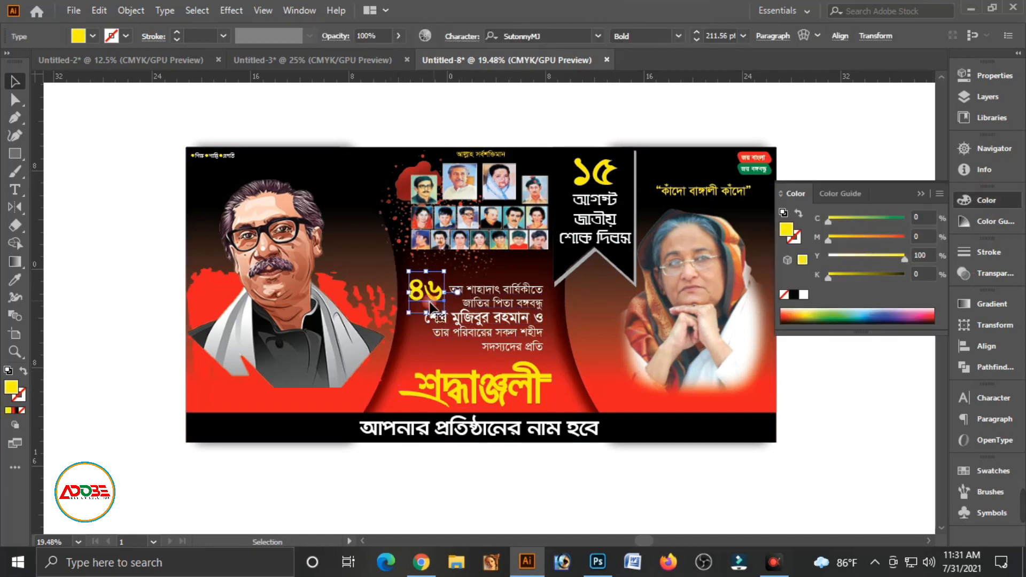
pyautogui.click(971, 259)
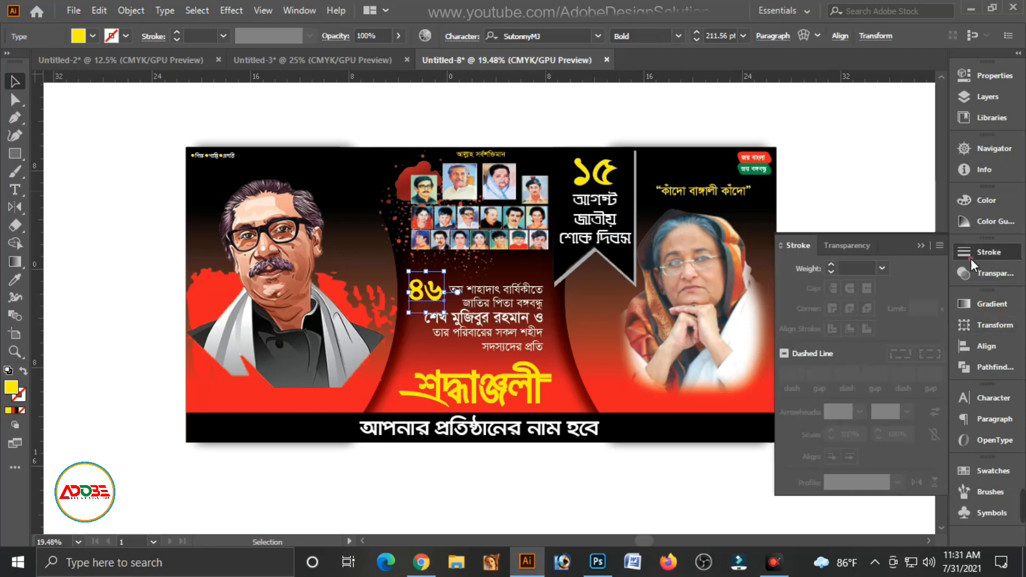
pyautogui.click(882, 268)
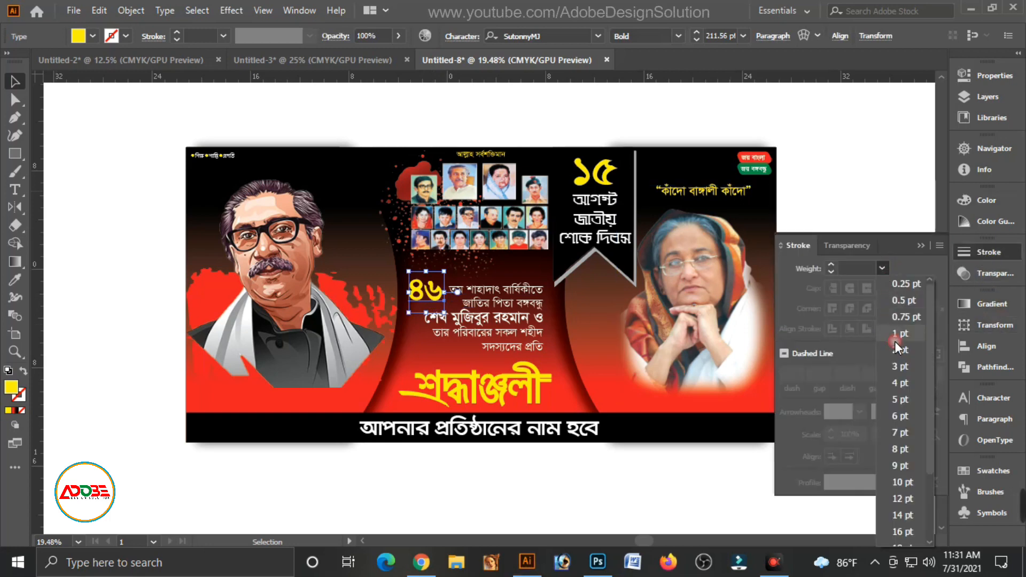
pyautogui.click(898, 483)
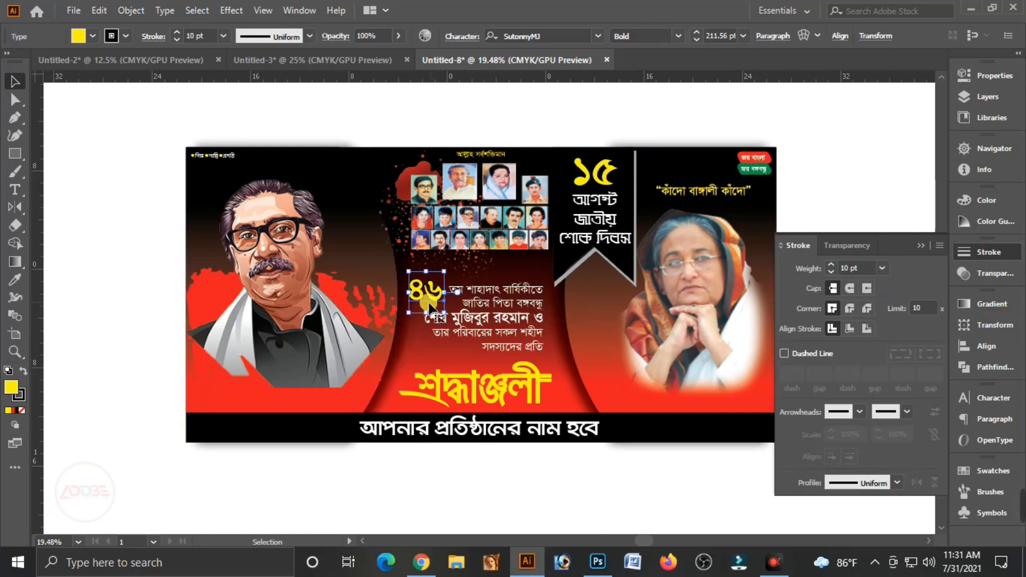
# Step: Apply a black Multiply drop shadow to the ৪৬ numeral with 75% opacity, X offset -0.8 in, Y offset 0 in and blur 0.4 in
pyautogui.click(230, 10)
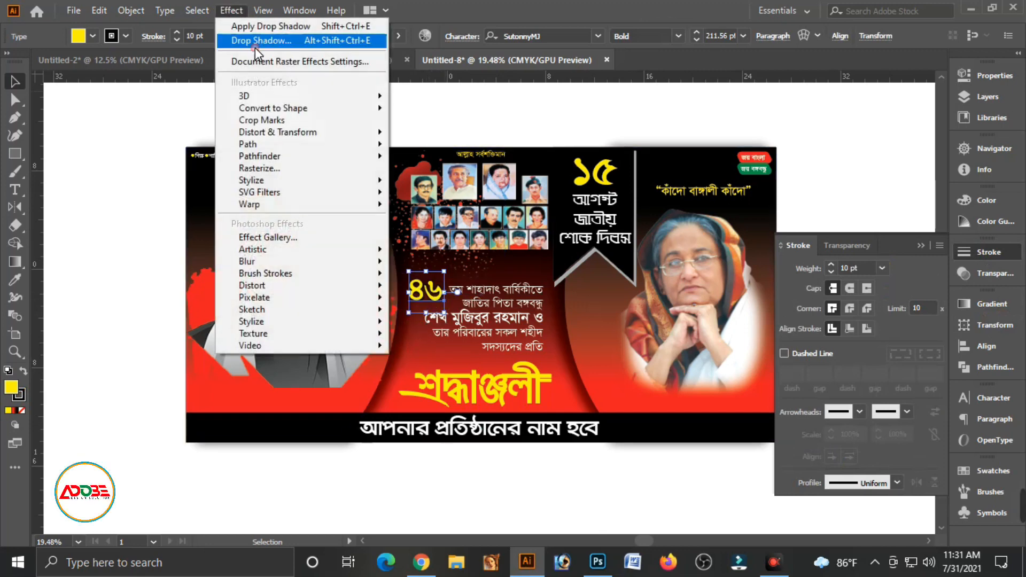
pyautogui.moveTo(270, 169)
pyautogui.click(436, 183)
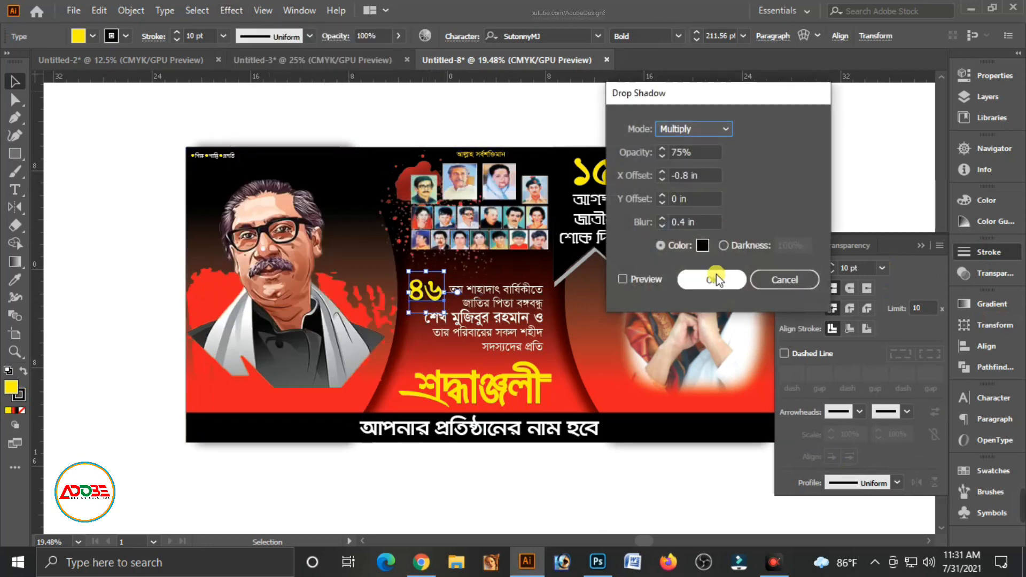
pyautogui.click(623, 279)
pyautogui.click(711, 280)
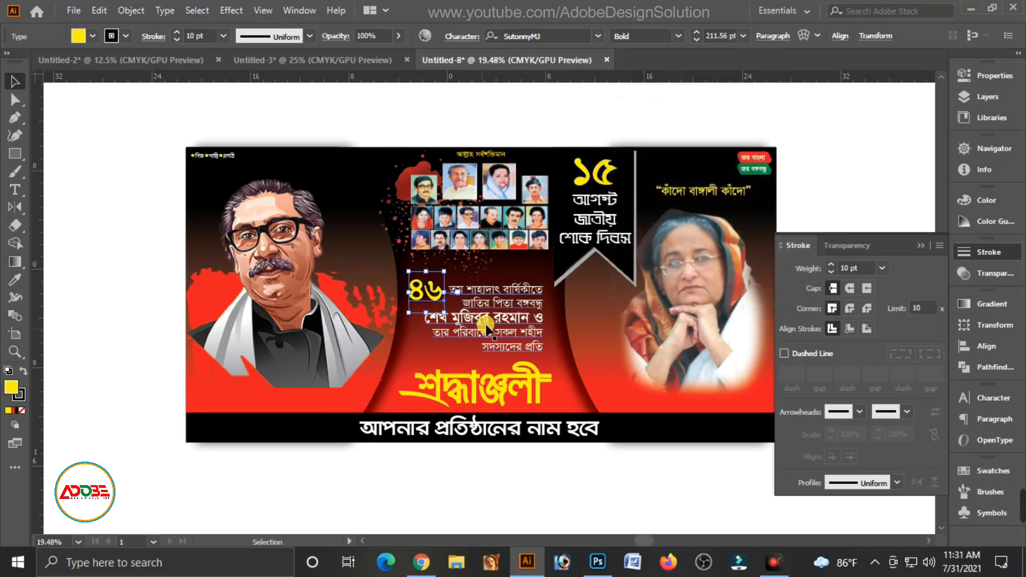
# Step: Give the tribute paragraph the same black Multiply drop shadow: 75% opacity, X offset -0.8 in, Y offset 0 in, blur 0.4 in
pyautogui.click(494, 335)
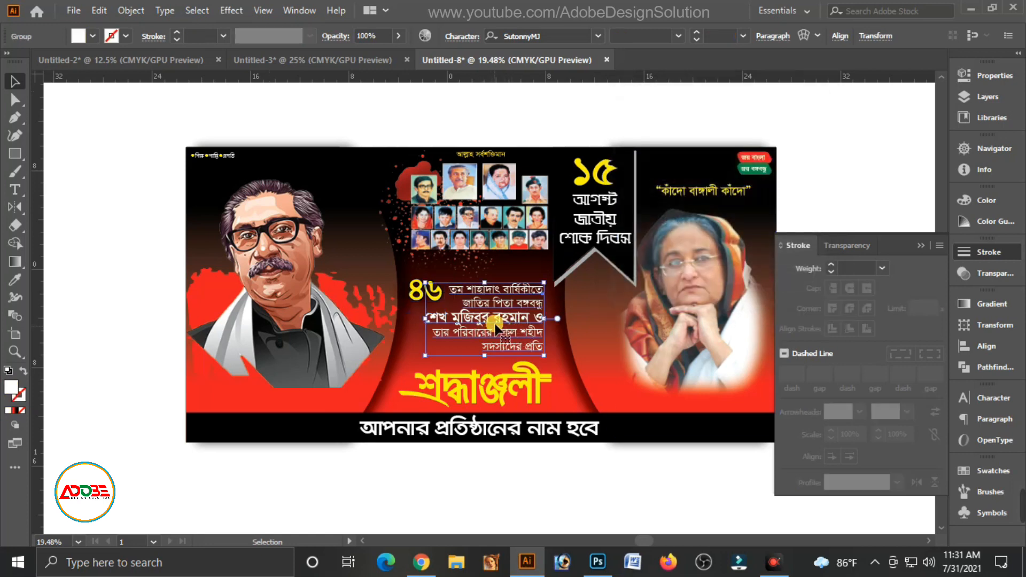
pyautogui.click(229, 10)
pyautogui.moveTo(251, 180)
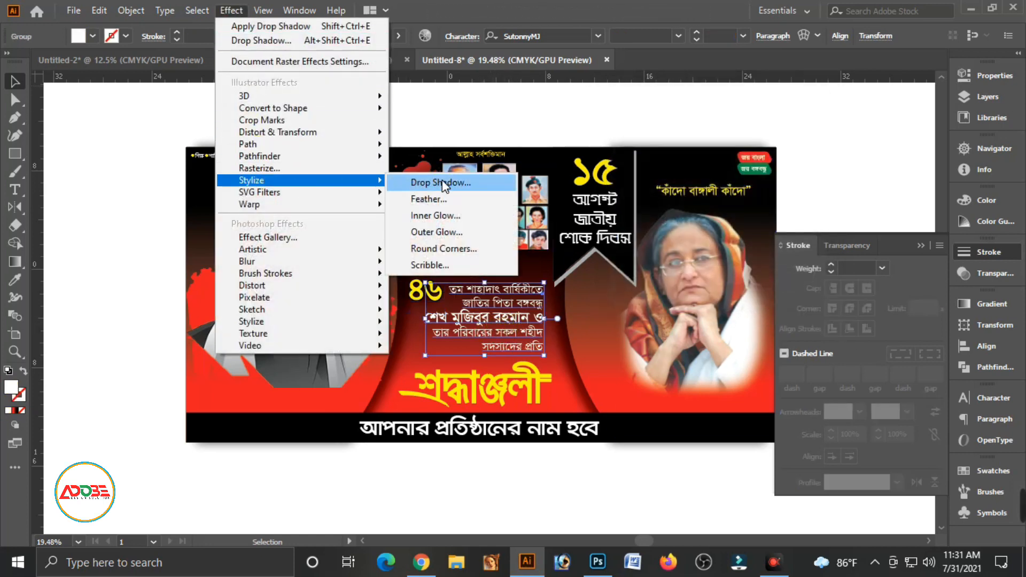
pyautogui.click(448, 114)
pyautogui.click(634, 281)
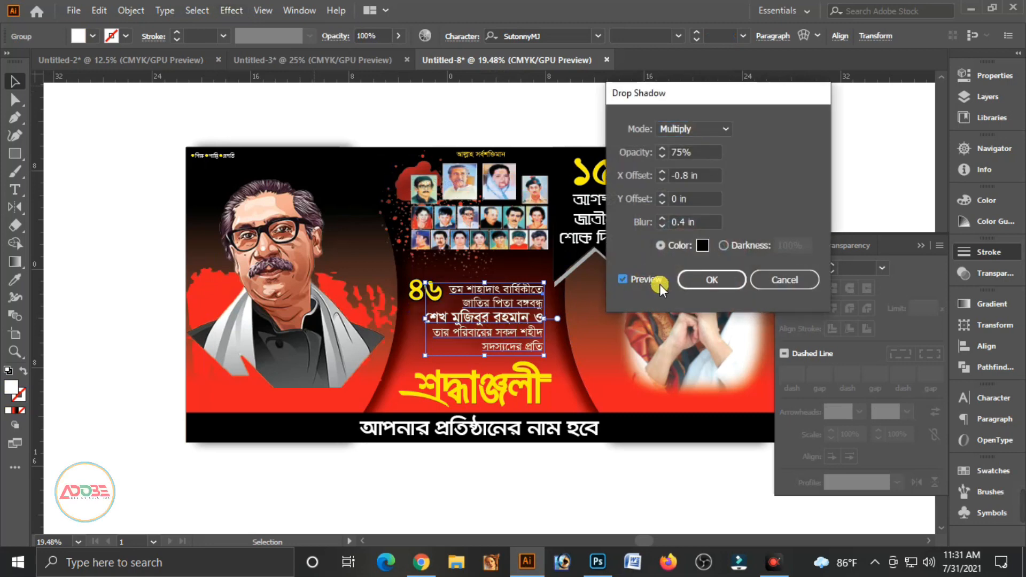
pyautogui.click(702, 280)
pyautogui.click(912, 248)
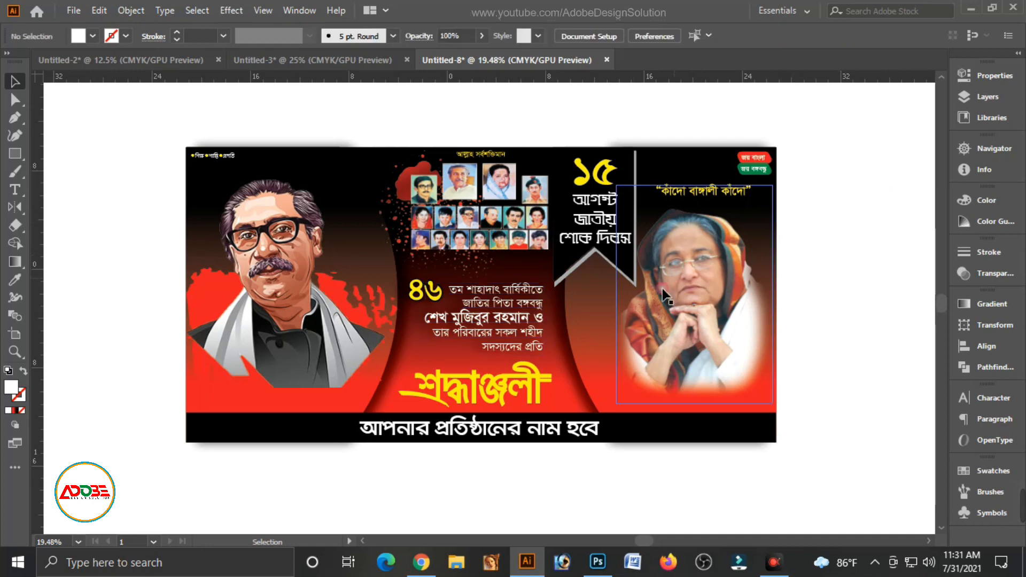
# Step: Review the overall layout of the banner, including the tribute text and its spacing between the two portraits
pyautogui.click(502, 323)
pyautogui.keyDown('shift'); pyautogui.click(432, 291); pyautogui.keyUp('shift')
pyautogui.click(689, 279)
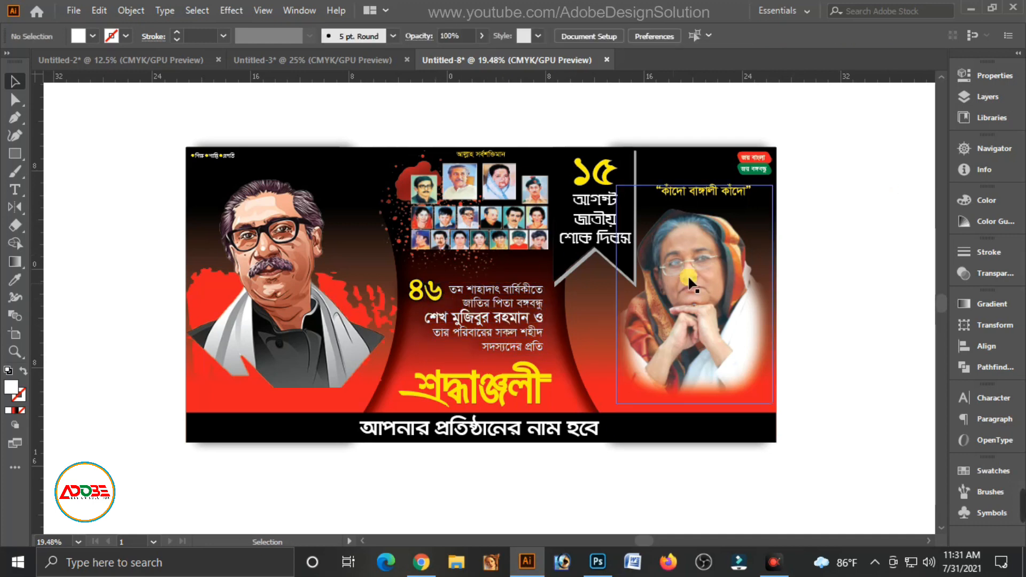
pyautogui.hotkey('ctrl', '-')
pyautogui.hotkey('ctrl', '-')
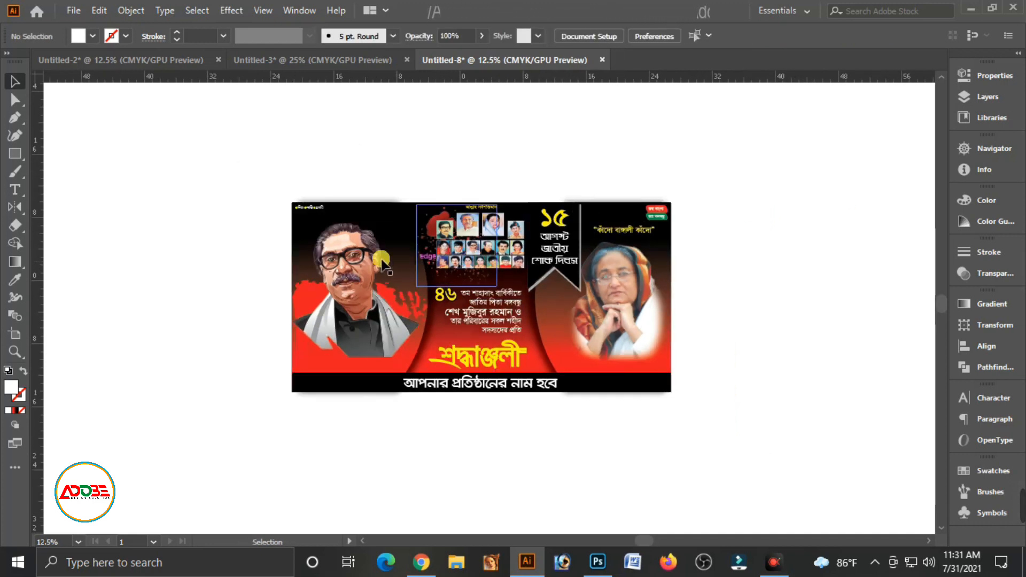
pyautogui.hotkey('ctrl', 'space')
pyautogui.moveTo(274, 190); pyautogui.dragTo(278, 193)
pyautogui.moveTo(813, 343); pyautogui.dragTo(746, 328)
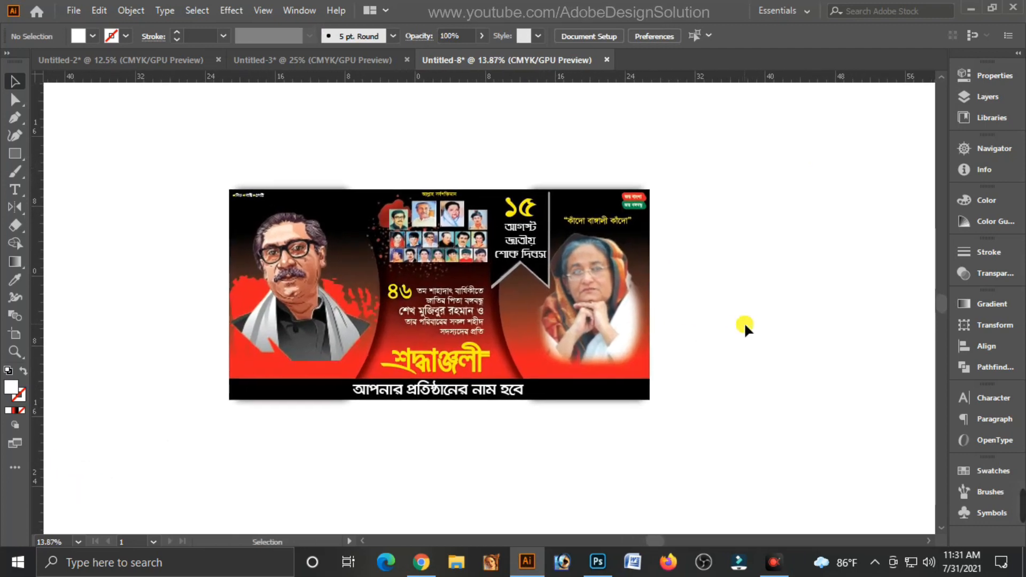